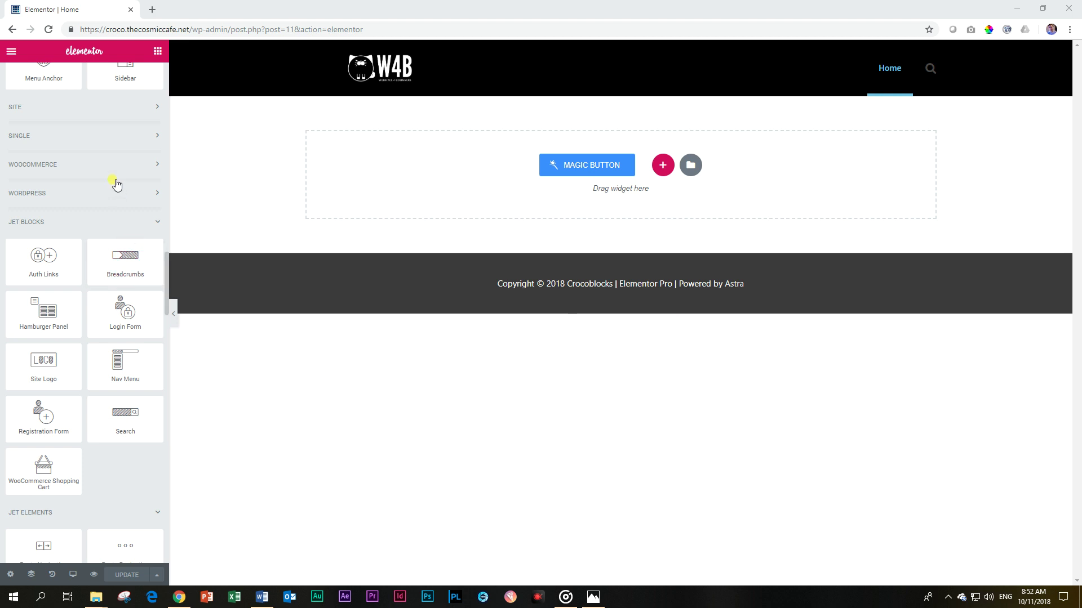
Step: Scroll through the Elementor widget panel looking for a testimonials widget
{"action": "scroll", "coordinate": [121, 214], "scroll_direction": "down", "scroll_amount": 5}
{"action": "scroll", "coordinate": [133, 195], "scroll_direction": "down", "scroll_amount": 1}
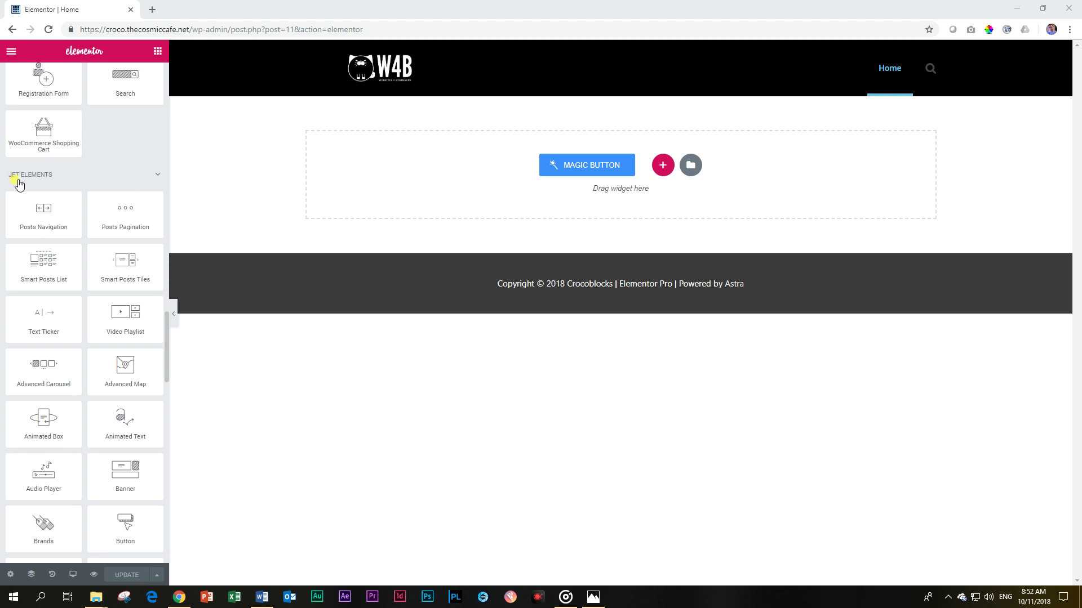
{"action": "scroll", "coordinate": [36, 180], "scroll_direction": "down", "scroll_amount": 7}
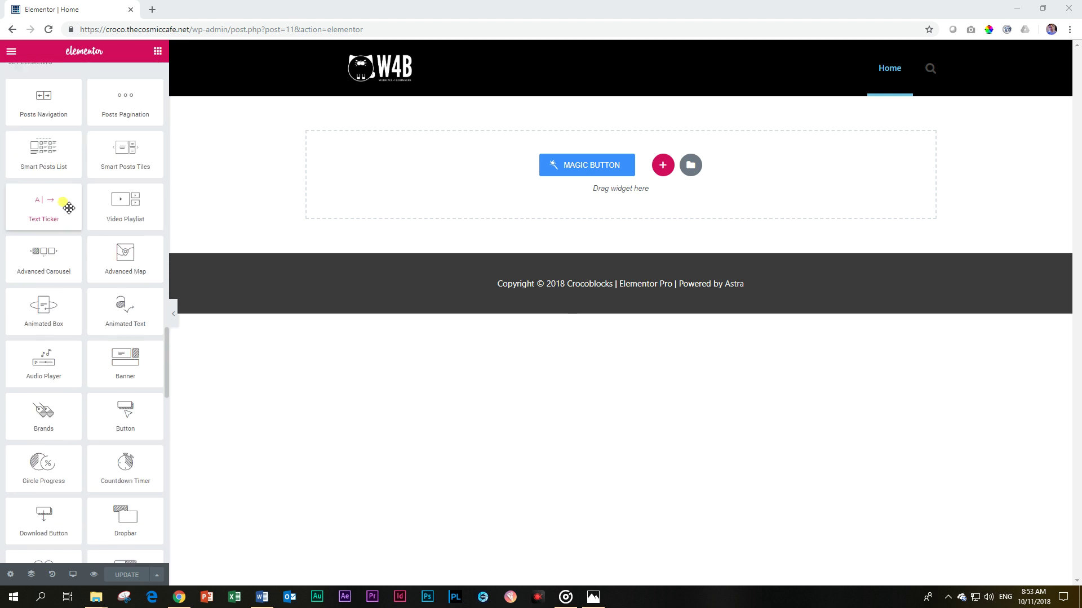
{"action": "scroll", "coordinate": [99, 380], "scroll_direction": "down", "scroll_amount": 2}
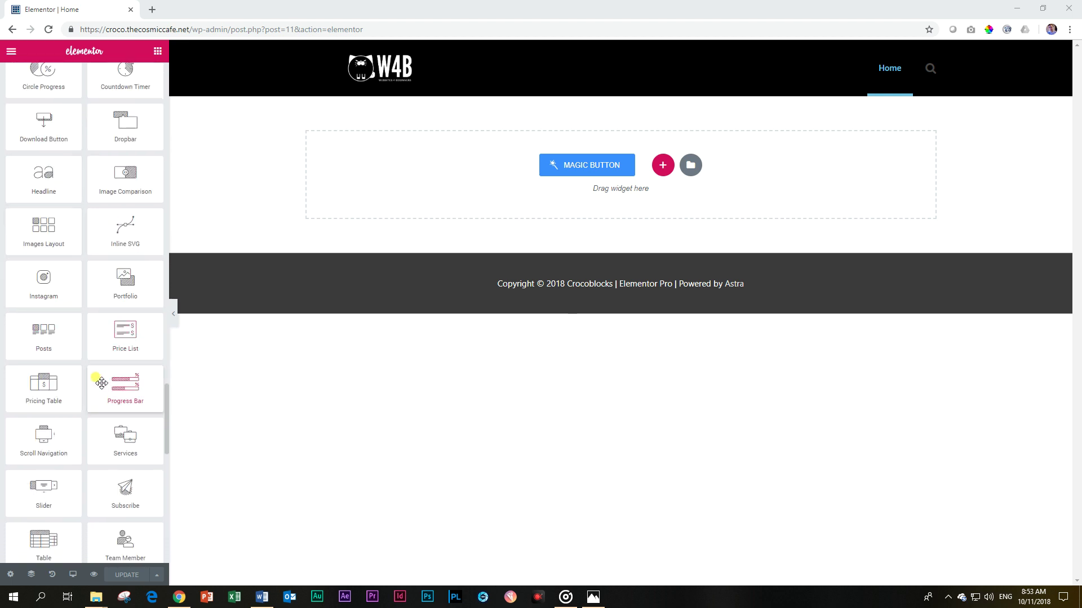
{"action": "scroll", "coordinate": [94, 393], "scroll_direction": "down", "scroll_amount": 2}
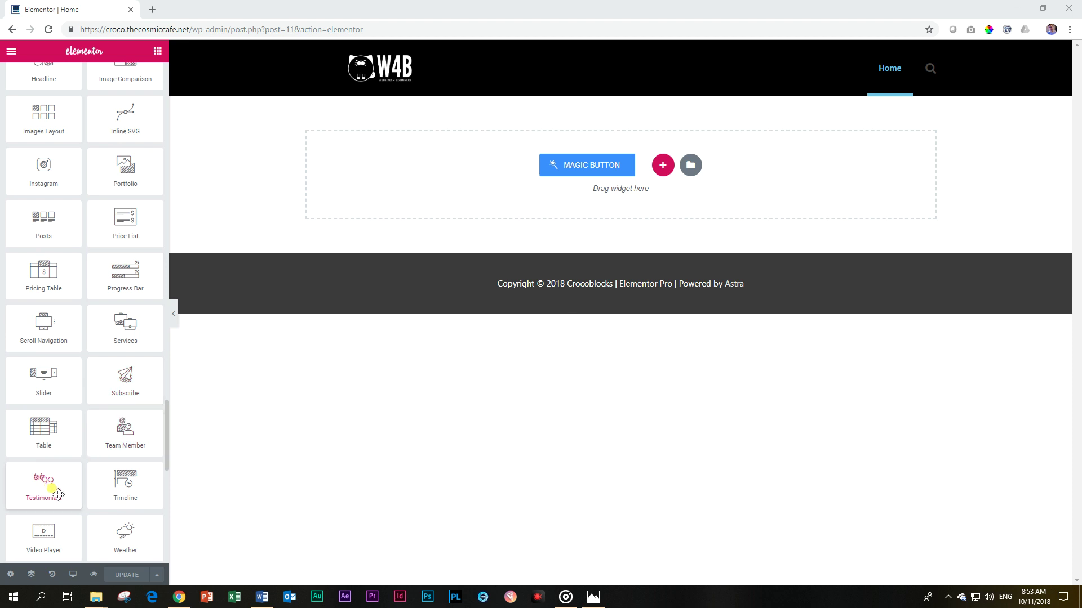
{"action": "scroll", "coordinate": [62, 485], "scroll_direction": "up", "scroll_amount": 20}
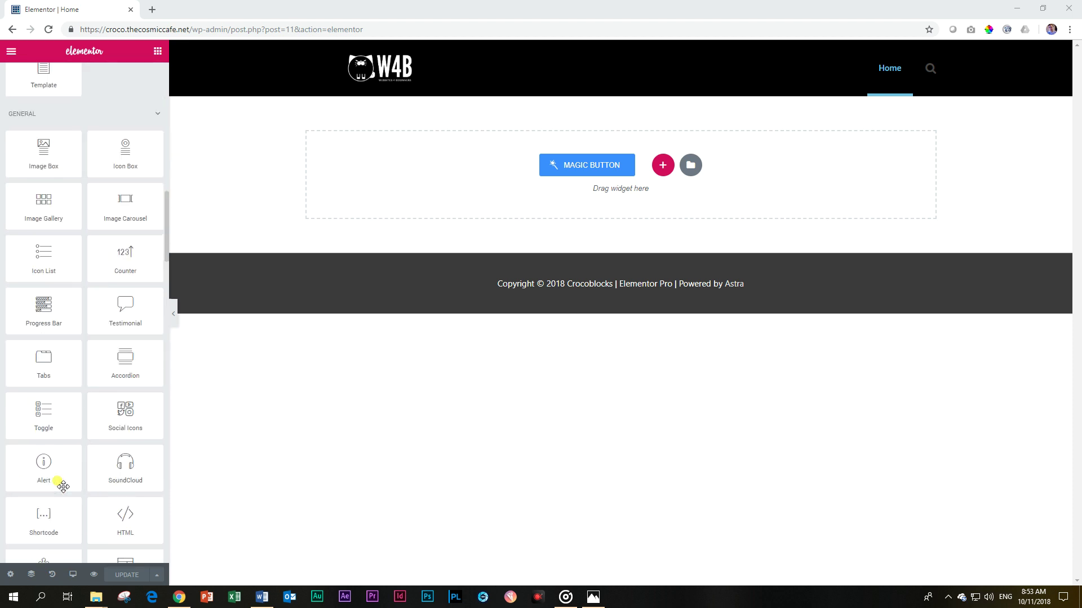
Step: Search the widgets for 'testimoni' and drag the Testimonials widget into the empty section
{"action": "left_click", "coordinate": [73, 96]}
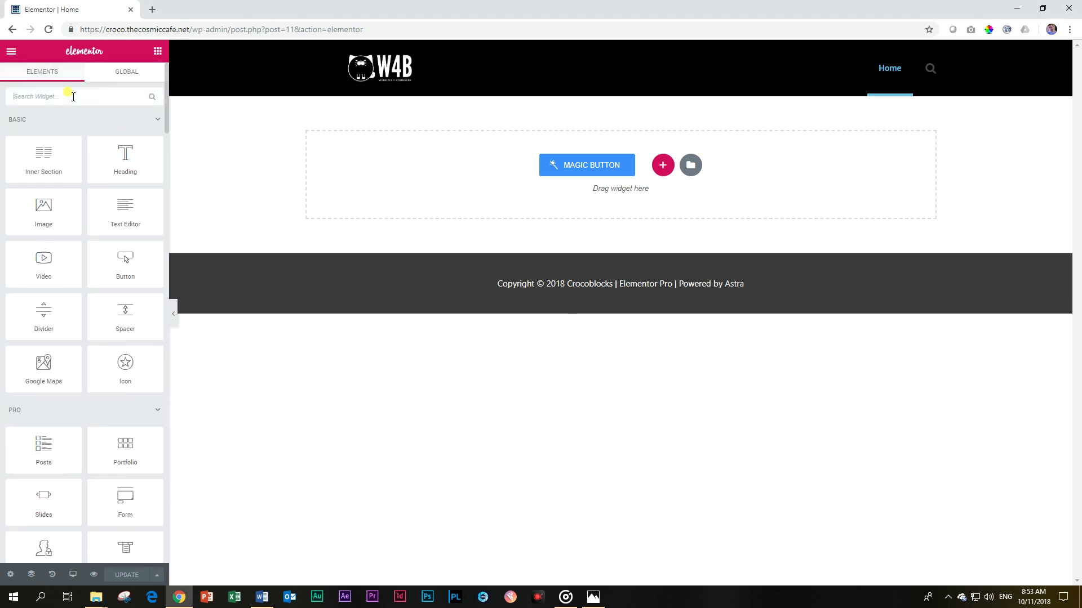
{"action": "type", "text": "testim"}
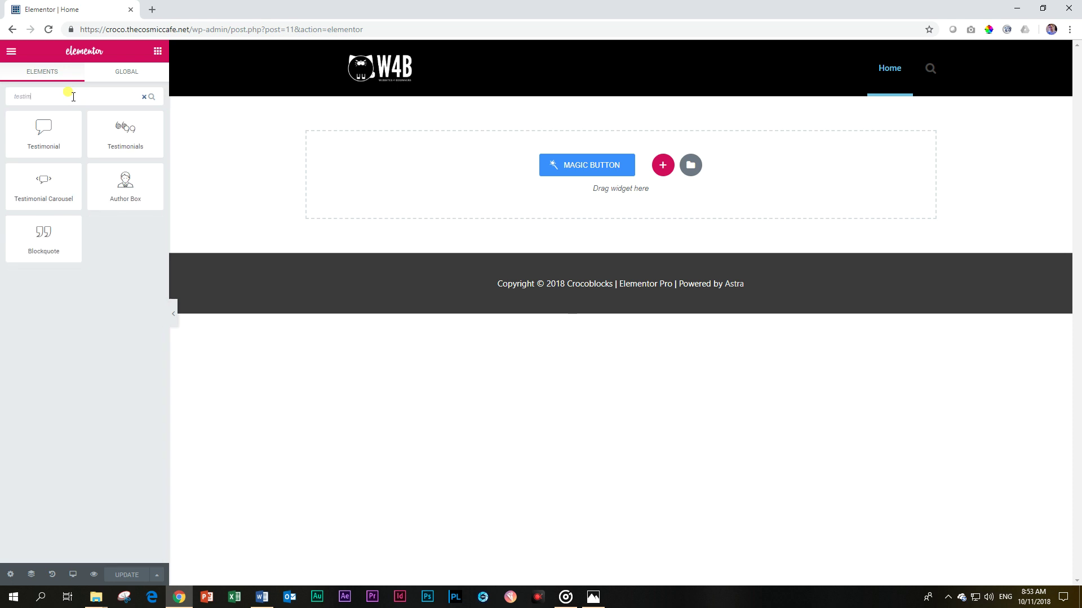
{"action": "type", "text": "onal"}
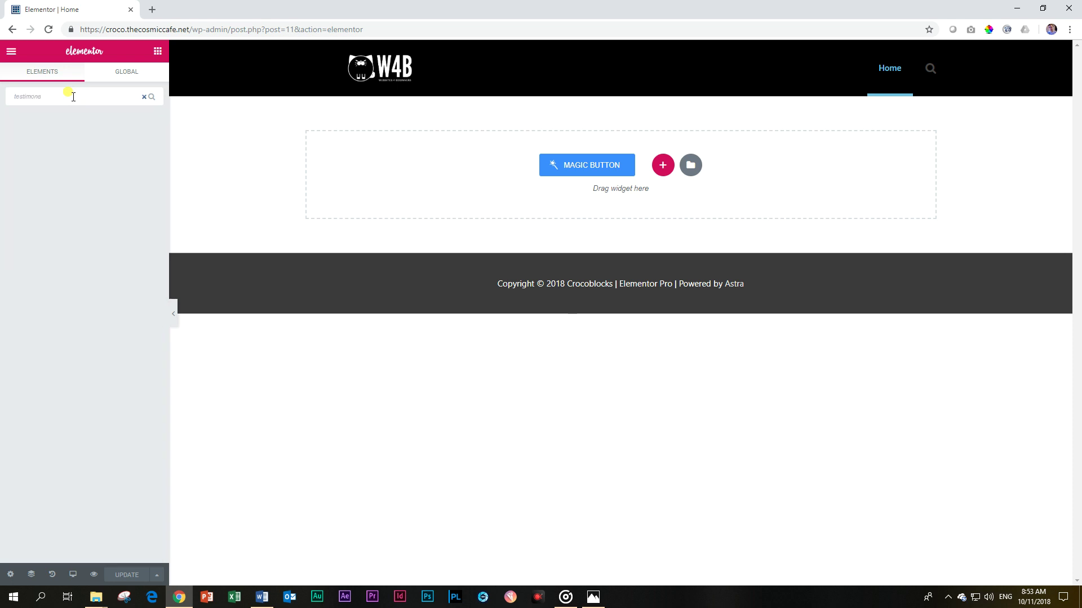
{"action": "key", "text": "BackSpace"}
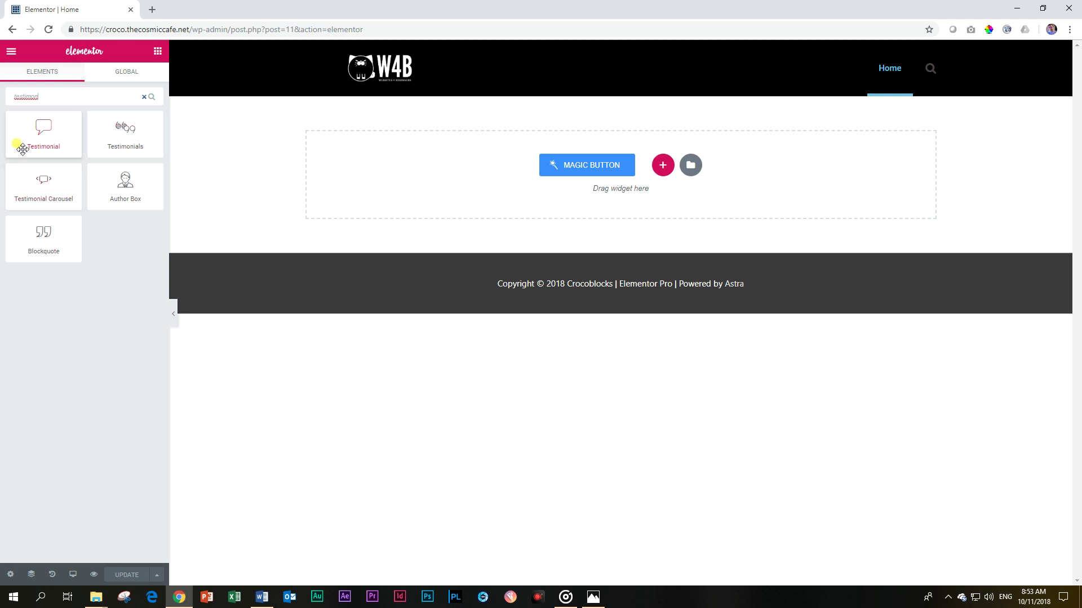
{"action": "type", "text": "i"}
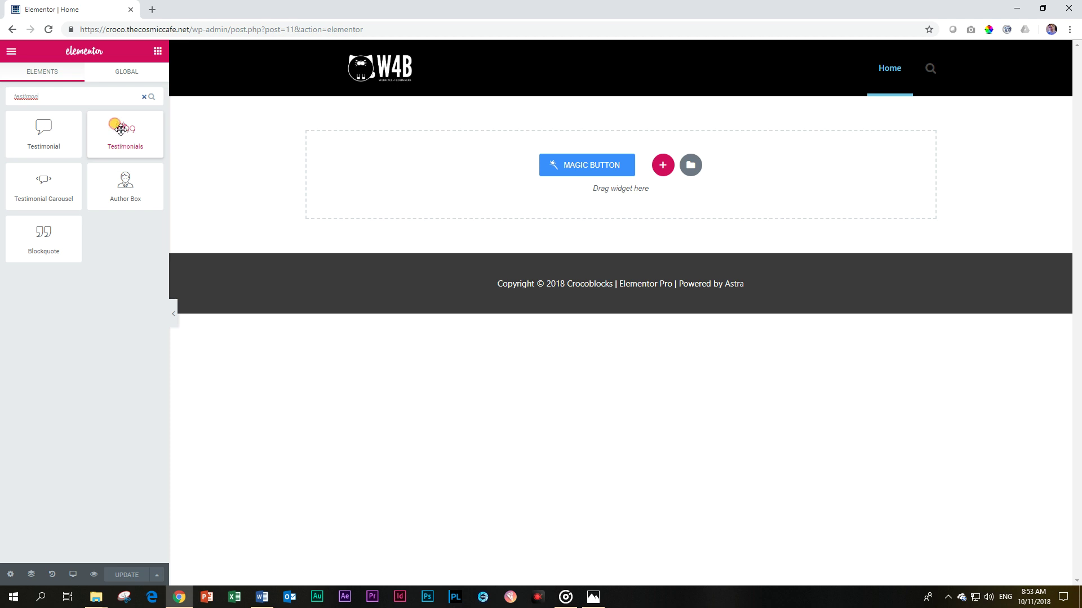
{"action": "left_click_drag", "start_coordinate": [118, 139], "coordinate": [472, 149]}
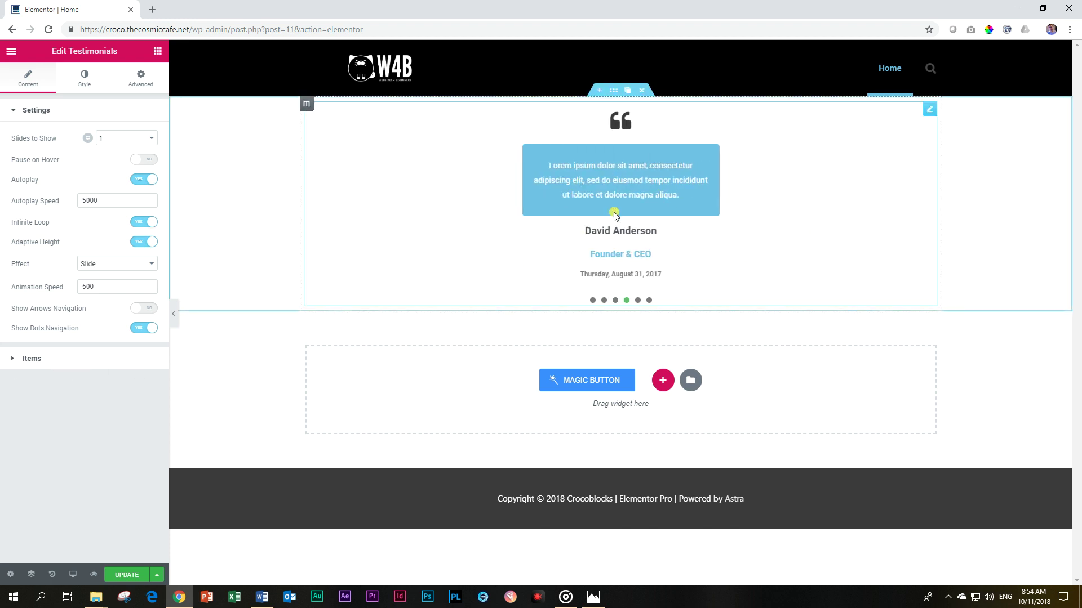
Step: Expand the Items list of the newly placed Testimonials widget
{"action": "left_click", "coordinate": [41, 363]}
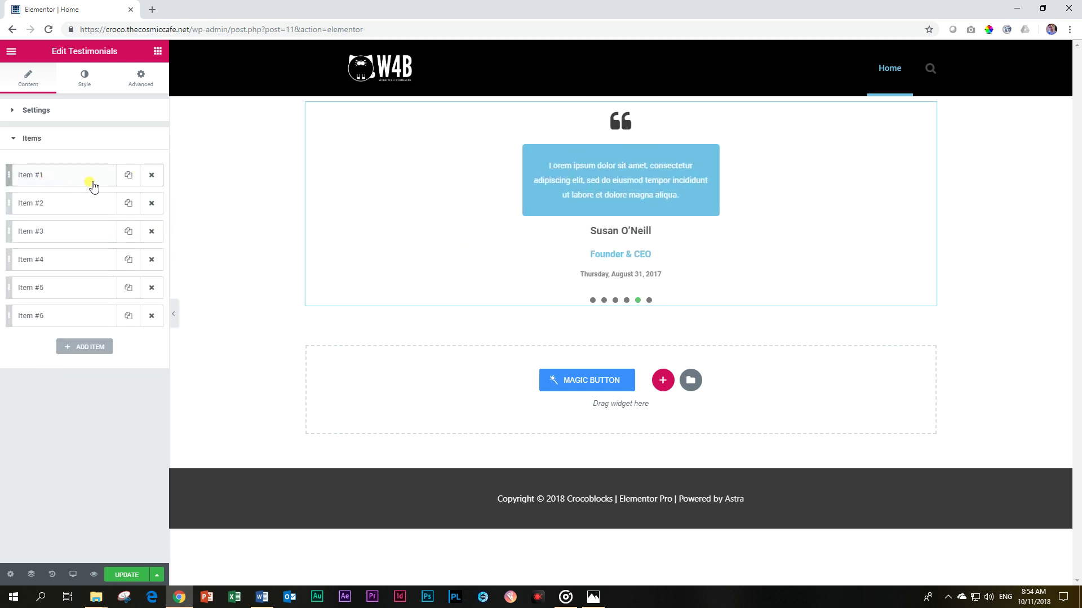
Step: Delete five testimonial items so only Item #1 remains, then expand it
{"action": "left_click", "coordinate": [150, 204]}
{"action": "left_click", "coordinate": [150, 204]}
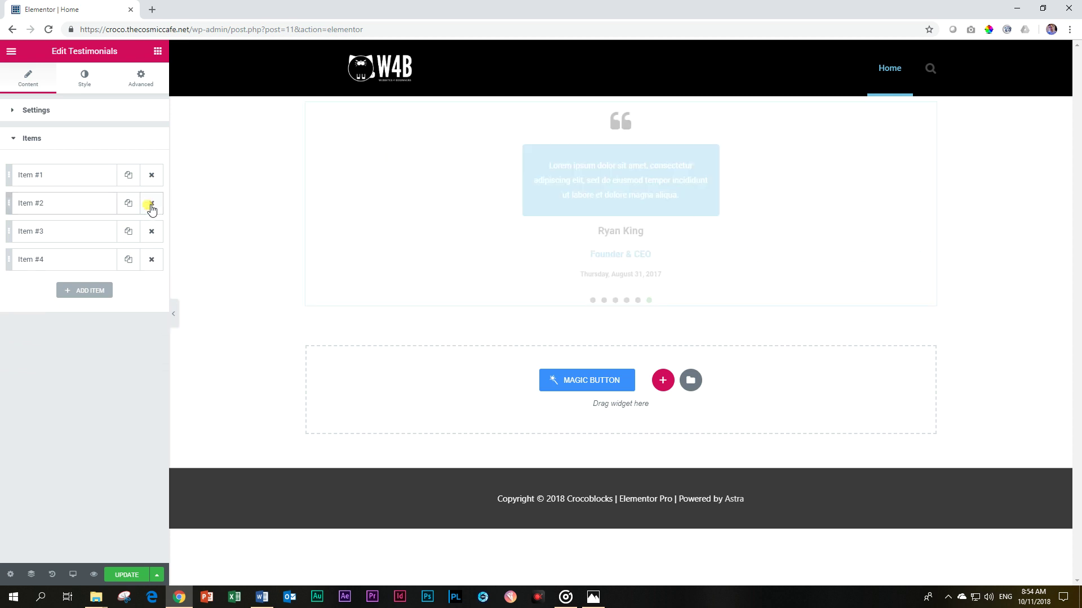
{"action": "left_click", "coordinate": [150, 204]}
{"action": "left_click", "coordinate": [151, 204]}
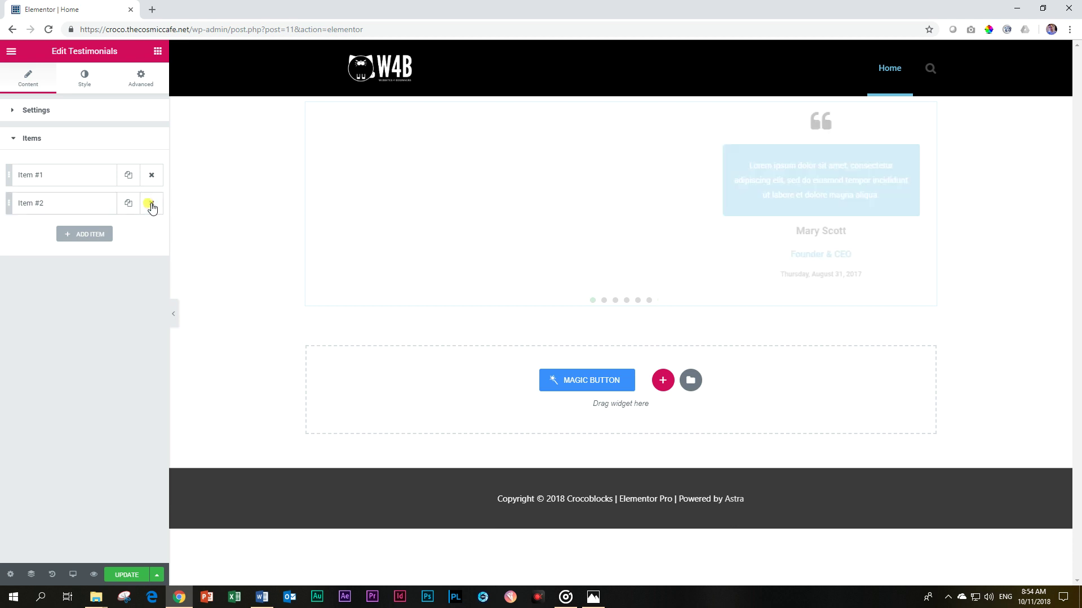
{"action": "left_click", "coordinate": [150, 204]}
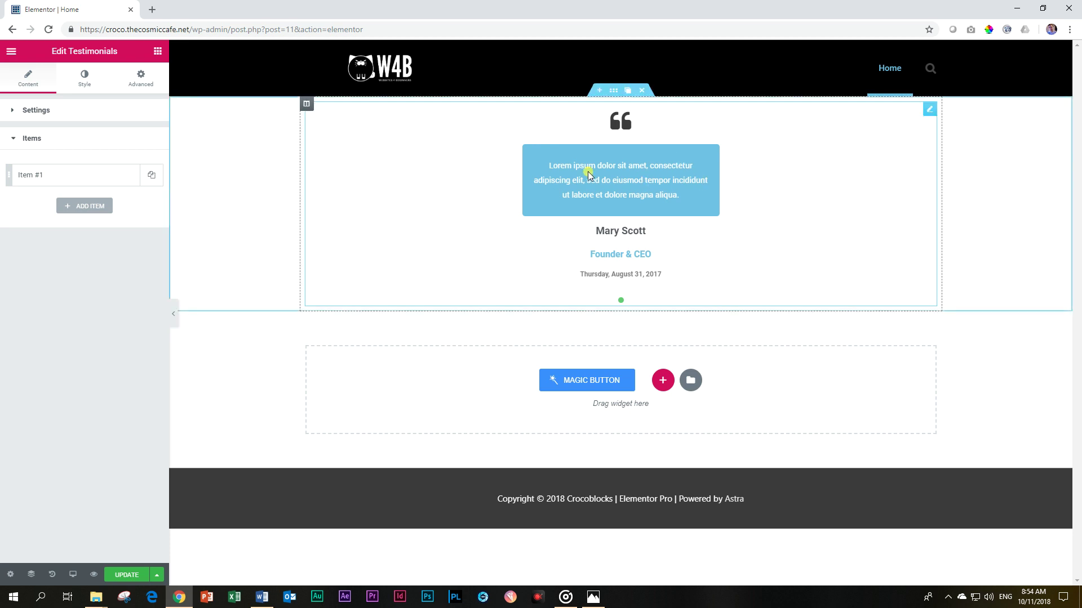
{"action": "left_click", "coordinate": [72, 188]}
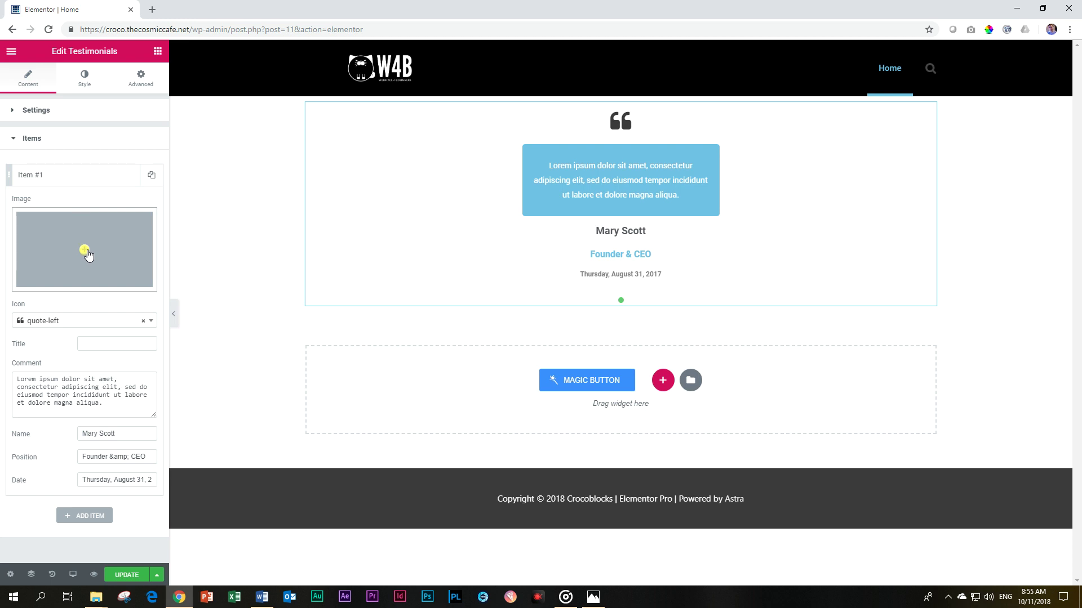
Step: Set Item #1's image to the red-haired woman's photo from the Media Library
{"action": "left_click", "coordinate": [87, 254]}
{"action": "left_click", "coordinate": [80, 179]}
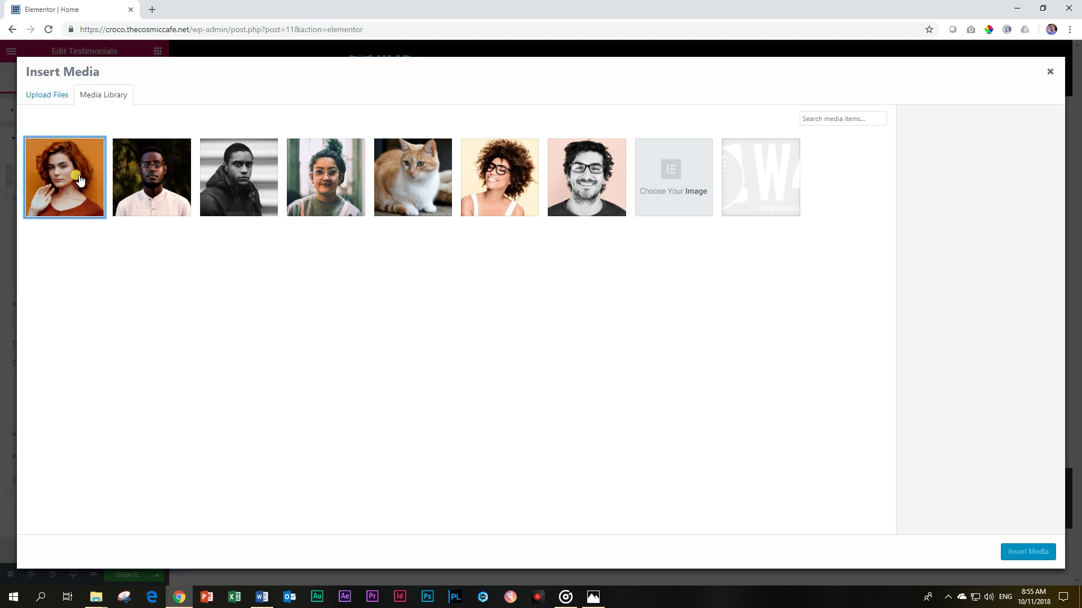
{"action": "left_click", "coordinate": [1022, 554]}
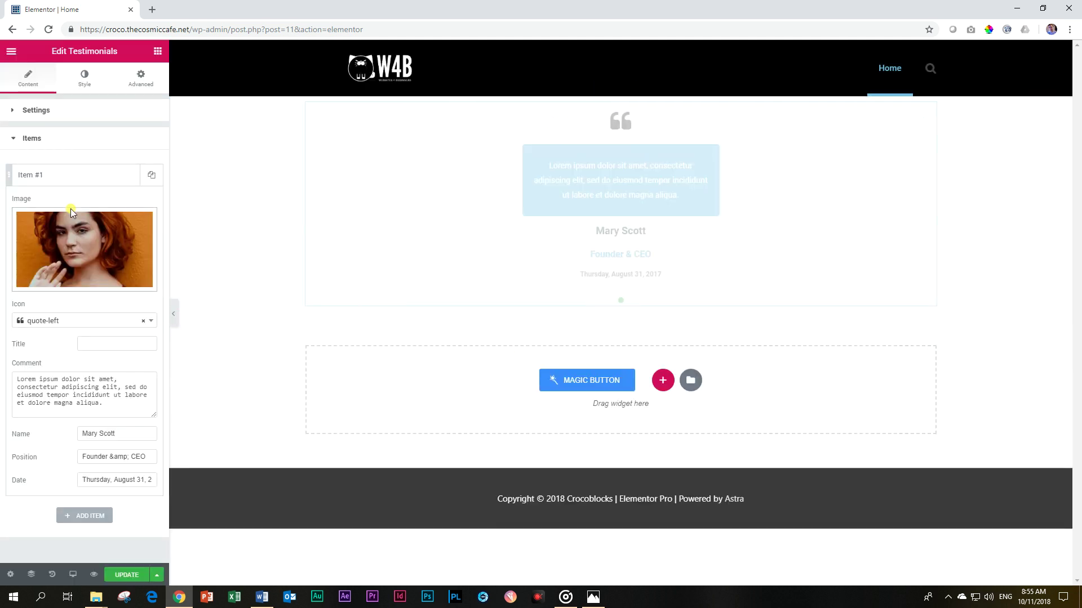
{"action": "mouse_move", "coordinate": [66, 272]}
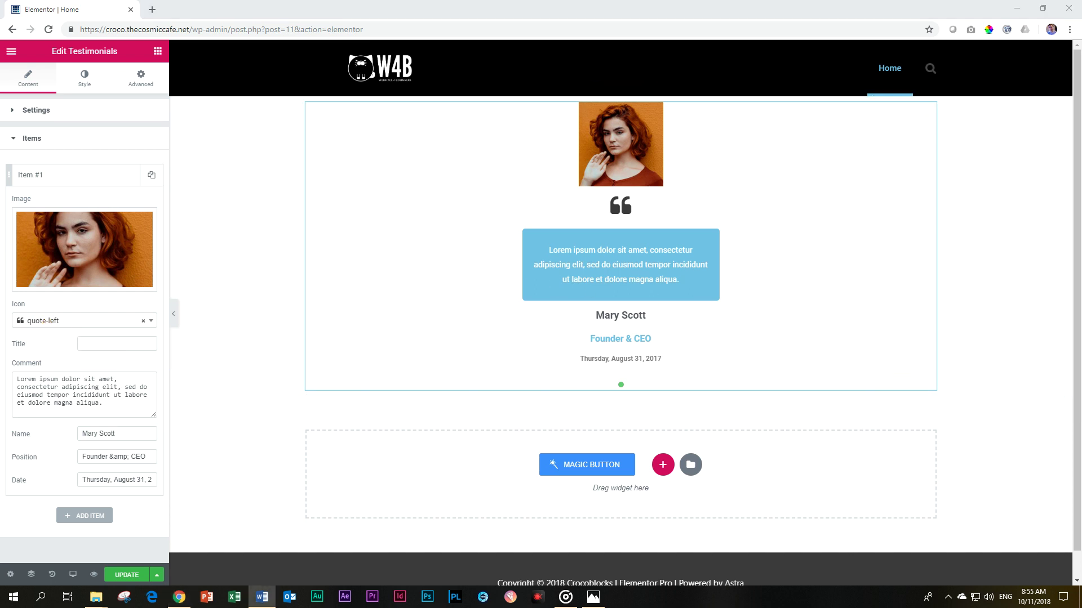
Step: Clear the testimonial's quote icon, then click through the comment, title and date fields
{"action": "left_click", "coordinate": [144, 321]}
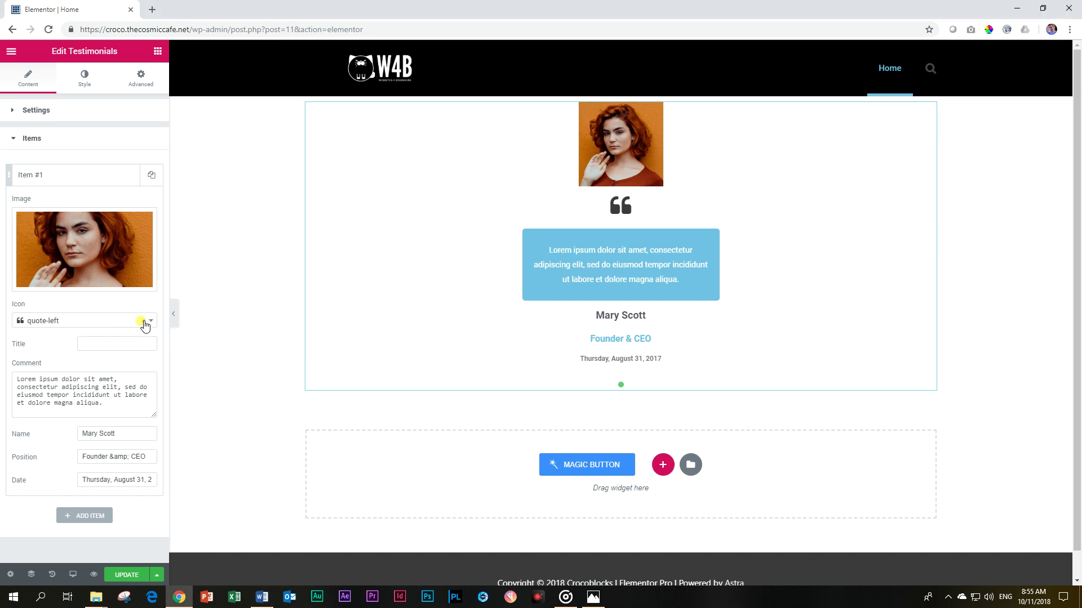
{"action": "left_click", "coordinate": [151, 322]}
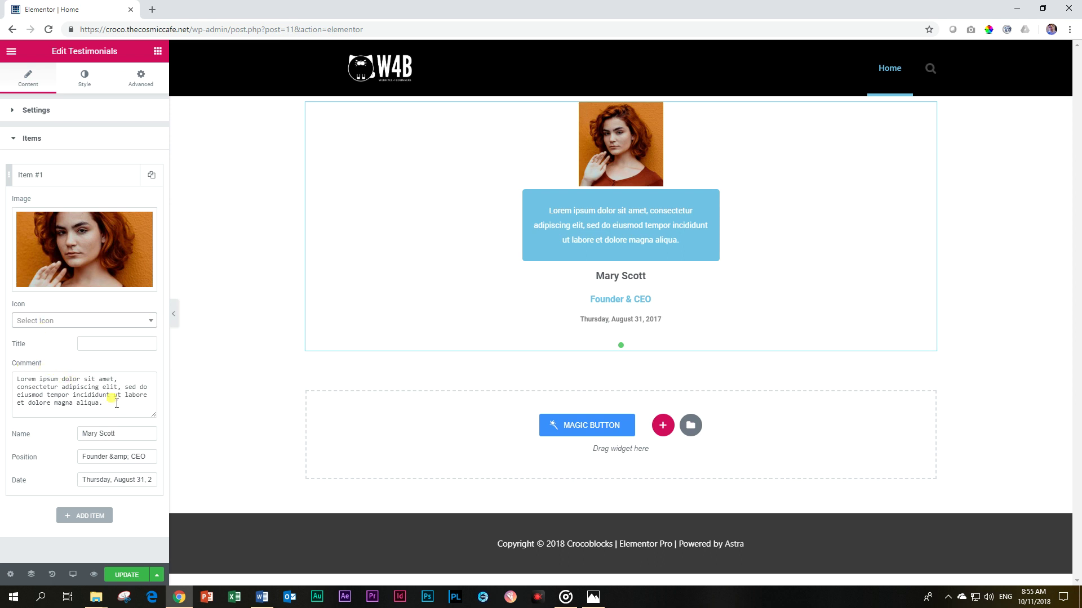
{"action": "left_click_drag", "start_coordinate": [117, 403], "coordinate": [9, 378]}
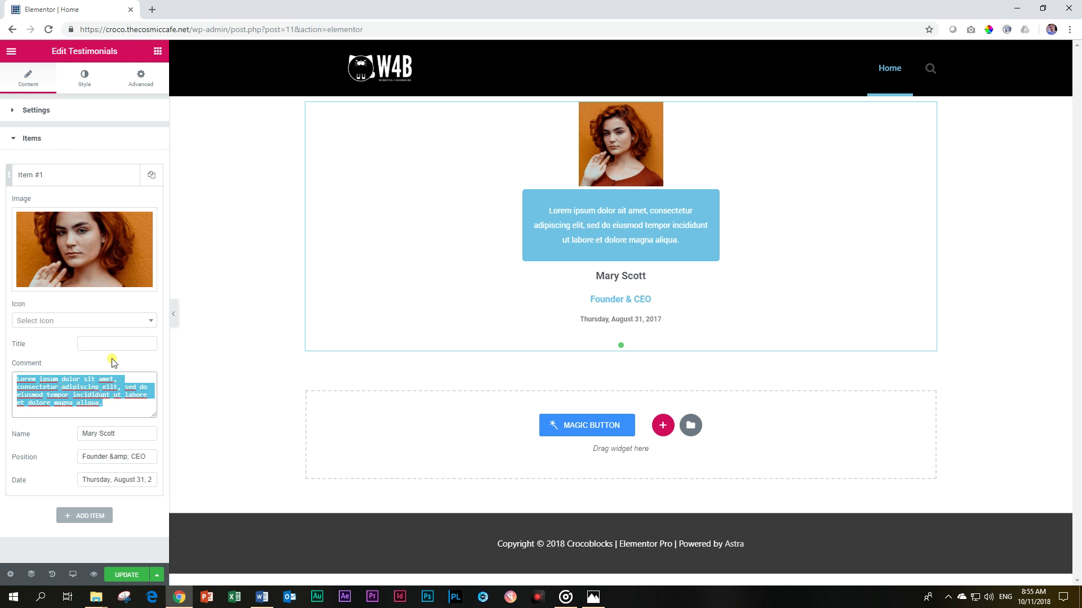
{"action": "left_click", "coordinate": [112, 344]}
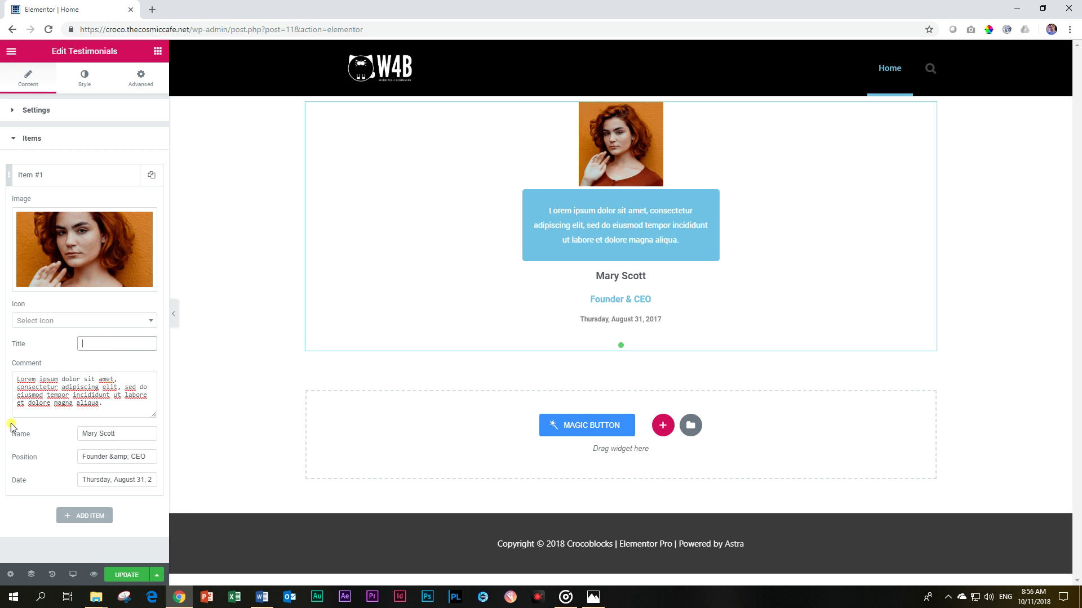
{"action": "left_click", "coordinate": [134, 436]}
{"action": "left_click", "coordinate": [91, 479]}
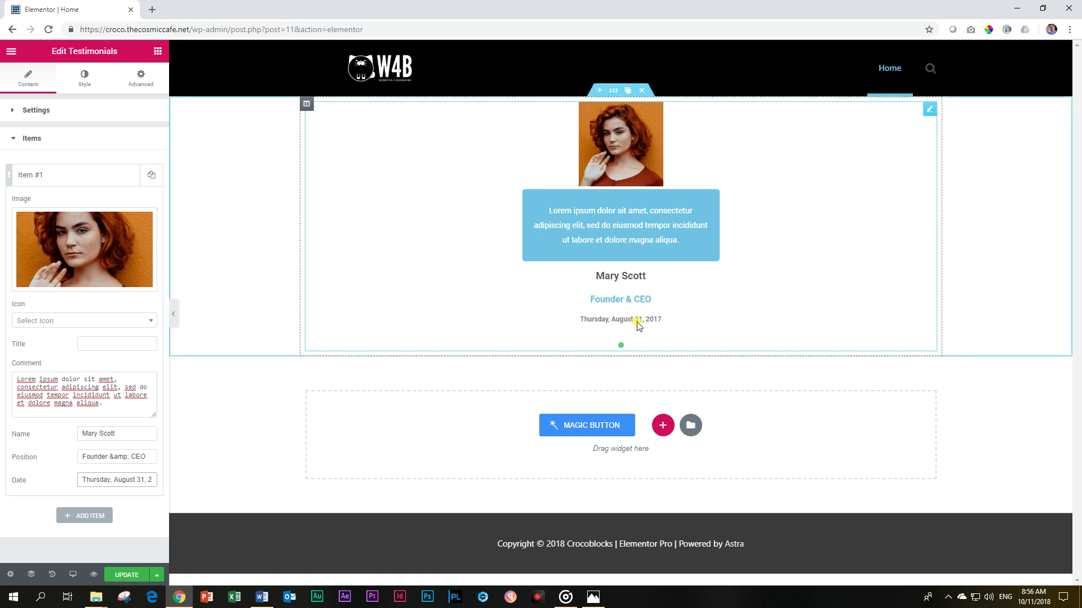
Step: Empty the testimonial's Date field, check the title and position, and collapse Items
{"action": "triple_click", "coordinate": [100, 479]}
{"action": "key", "text": "BackSpace"}
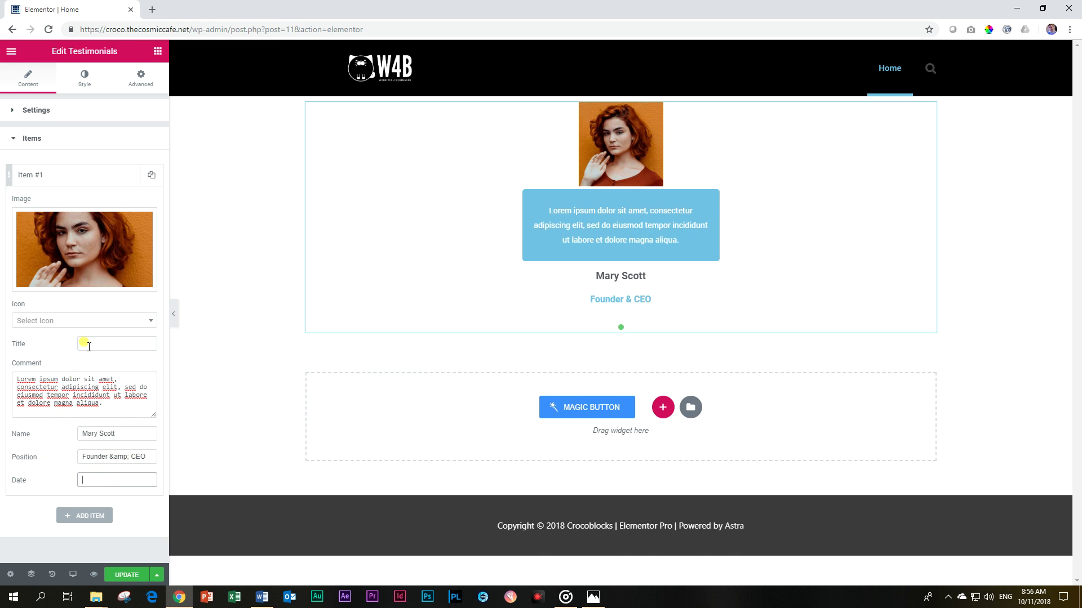
{"action": "left_click", "coordinate": [113, 343]}
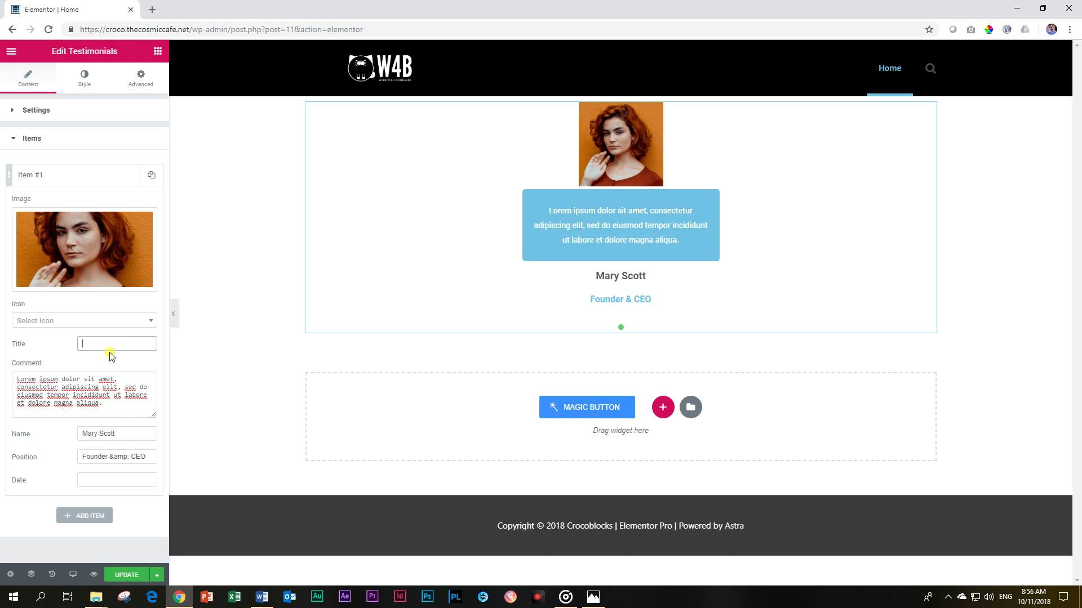
{"action": "left_click", "coordinate": [108, 456]}
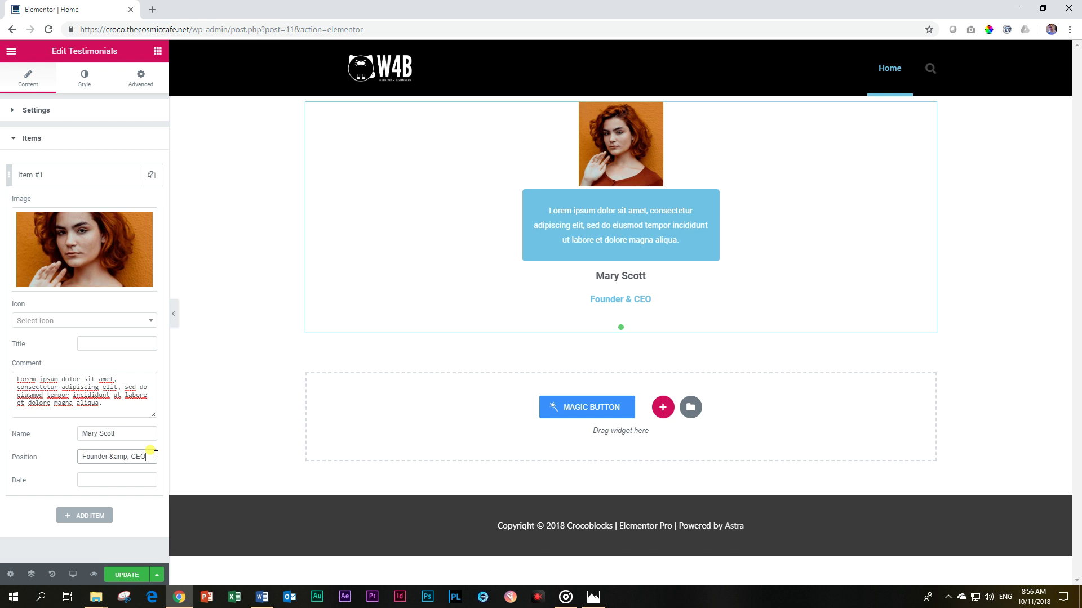
{"action": "left_click", "coordinate": [95, 343]}
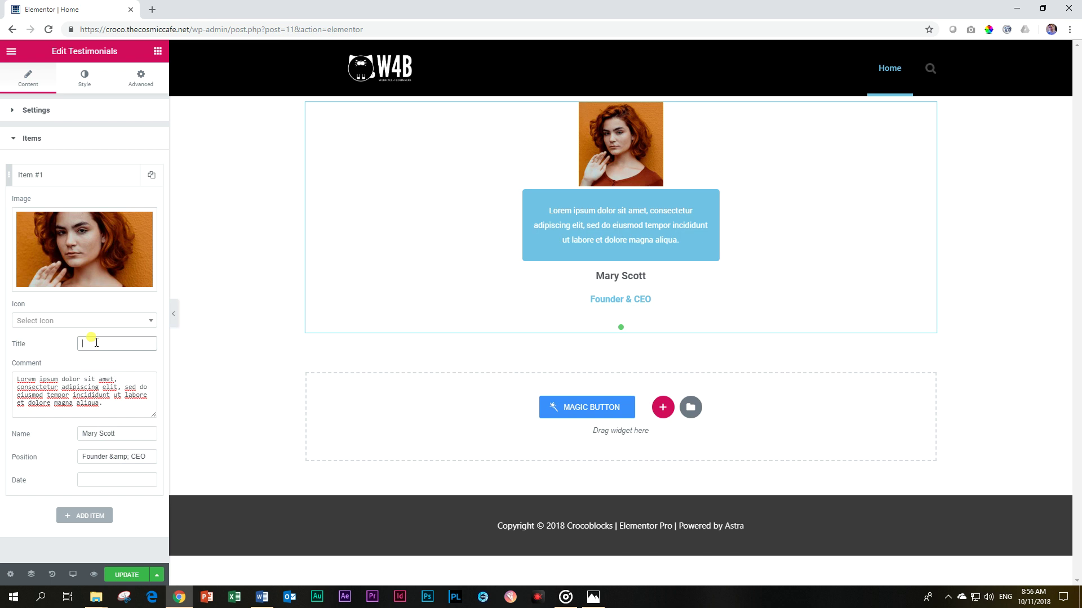
{"action": "left_click", "coordinate": [57, 139]}
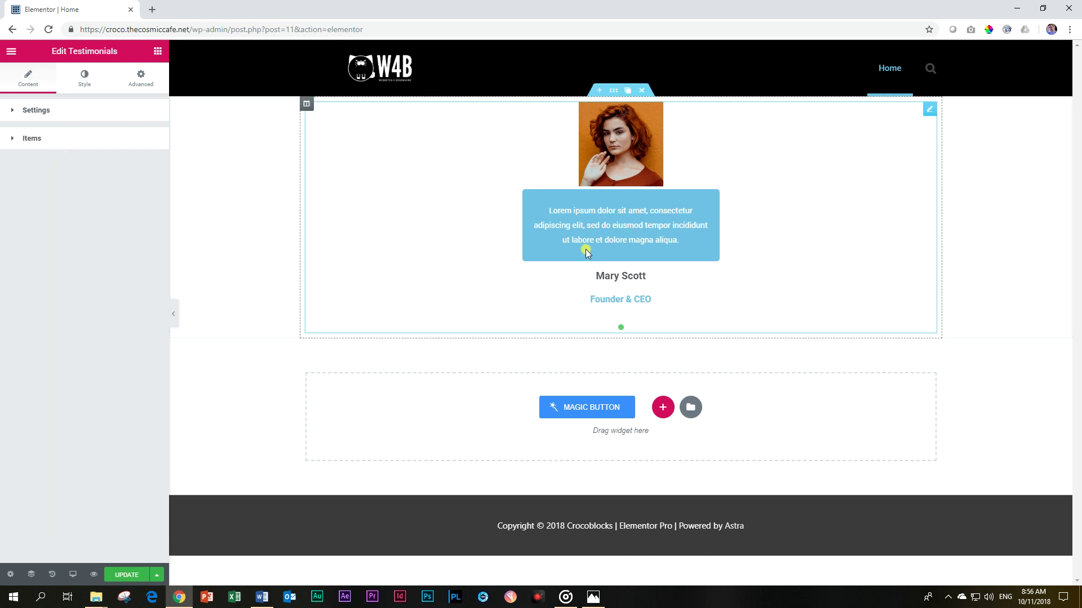
Step: Under Style > Content Order and Alignment, raise Description Order from 4 to 7
{"action": "left_click", "coordinate": [84, 80]}
{"action": "left_click", "coordinate": [11, 111]}
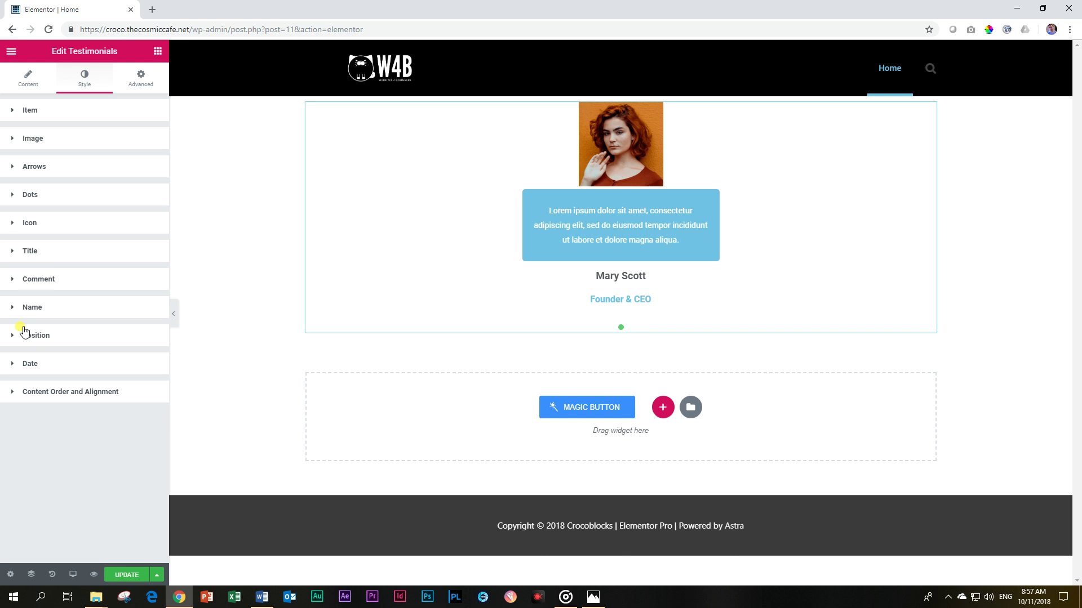
{"action": "left_click", "coordinate": [104, 398]}
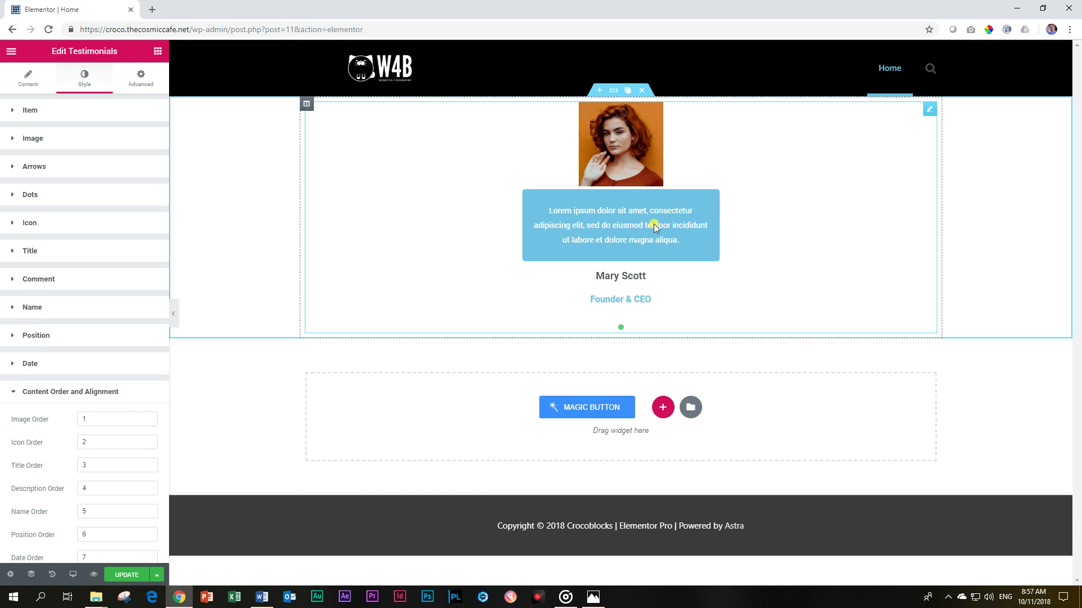
{"action": "scroll", "coordinate": [105, 357], "scroll_direction": "down", "scroll_amount": 1}
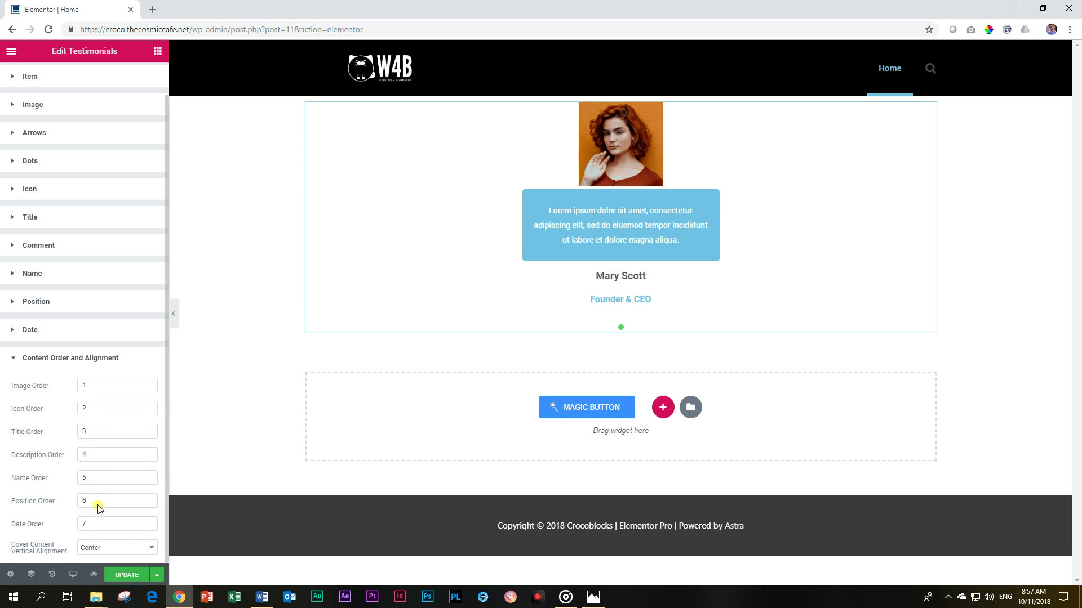
{"action": "left_click", "coordinate": [150, 452]}
{"action": "left_click", "coordinate": [150, 452]}
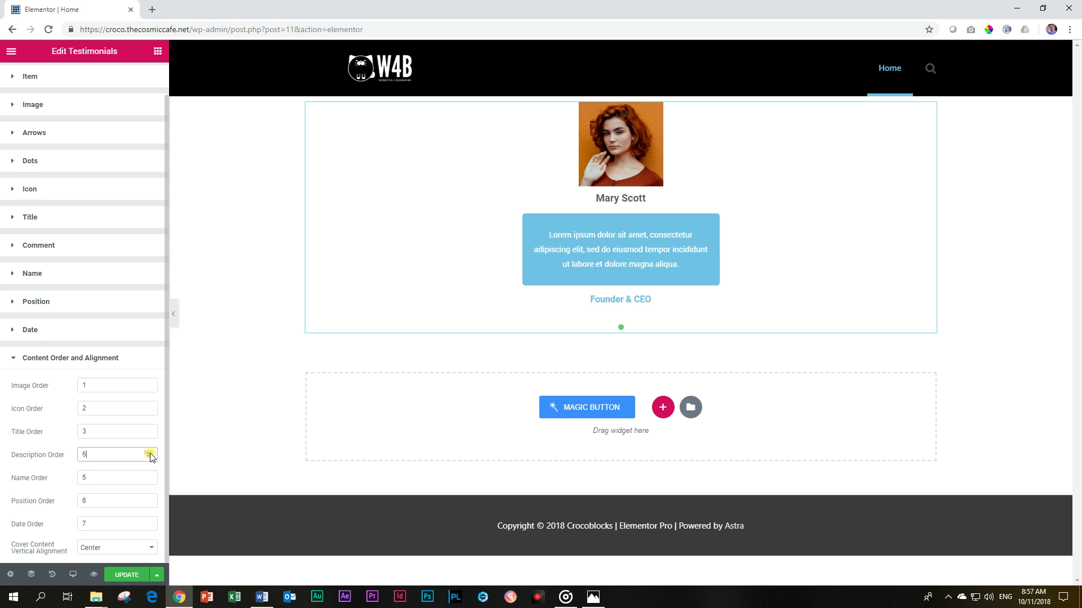
{"action": "left_click", "coordinate": [150, 452]}
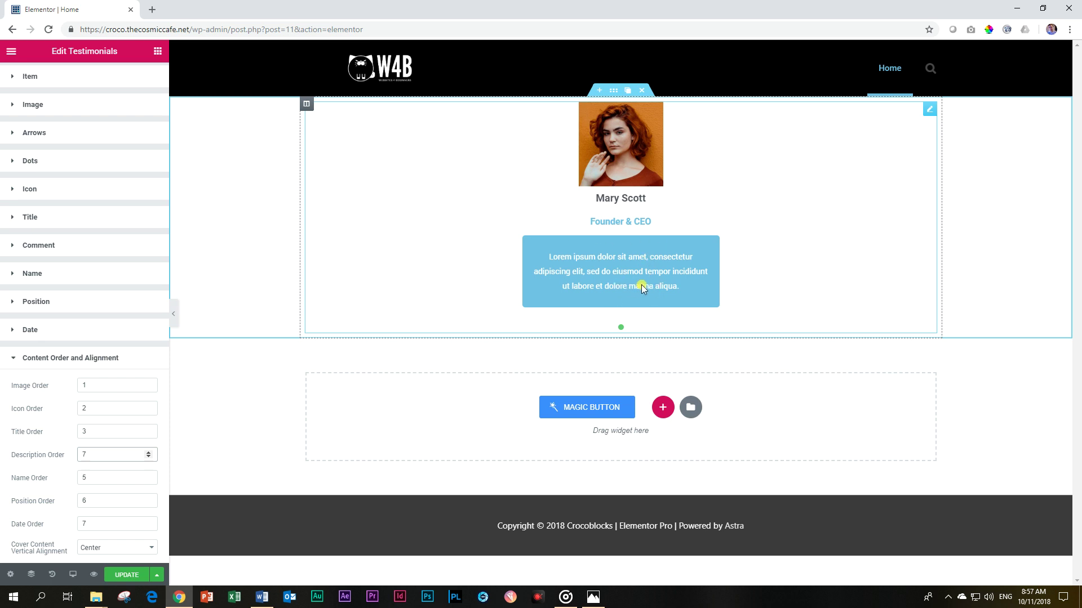
{"action": "left_click", "coordinate": [60, 357]}
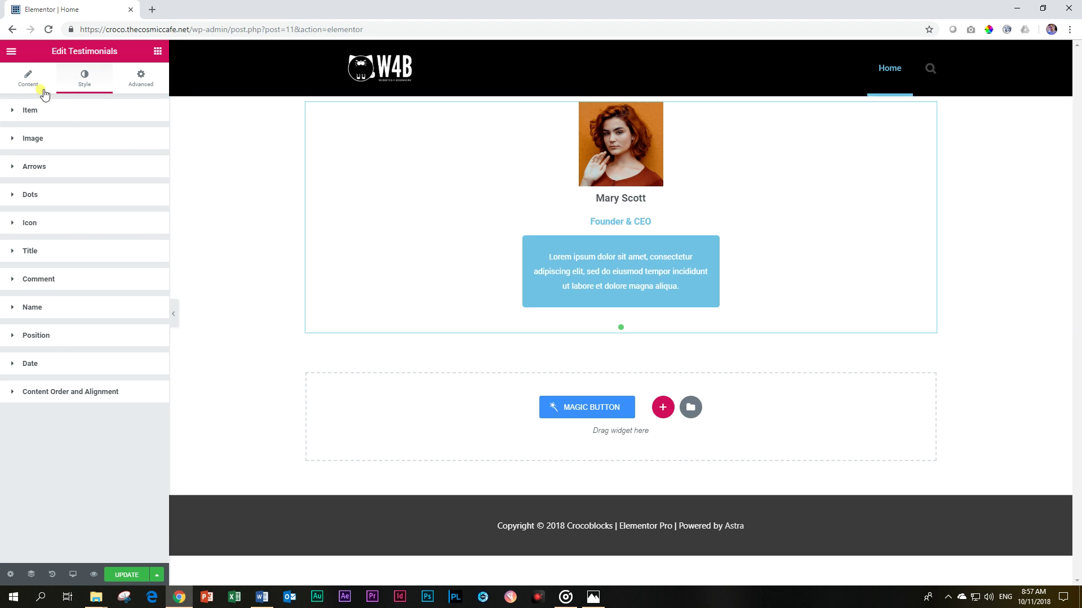
{"action": "left_click", "coordinate": [31, 79]}
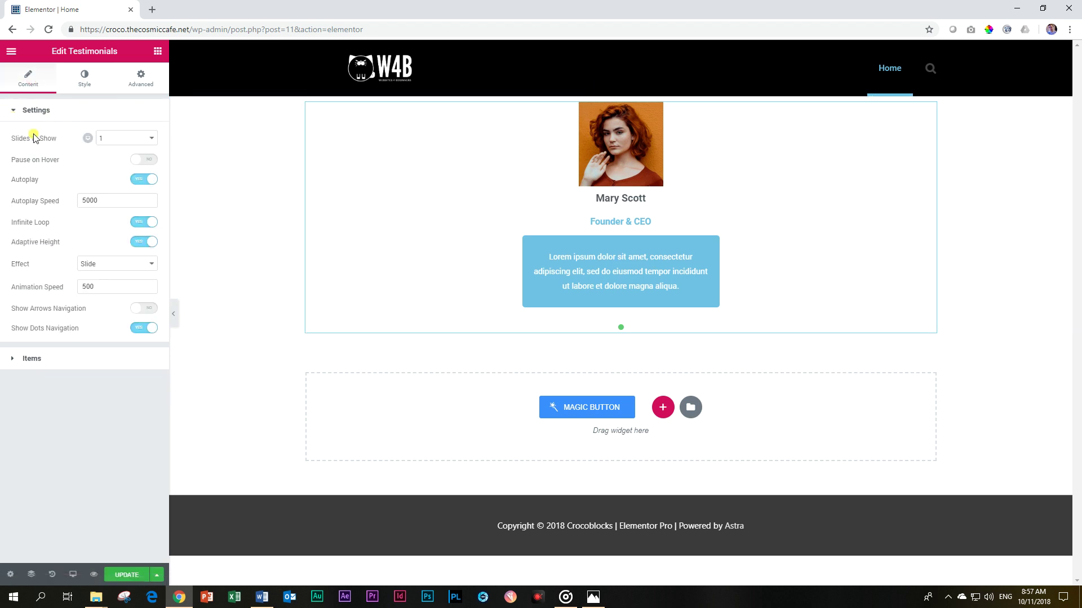
{"action": "left_click", "coordinate": [50, 360]}
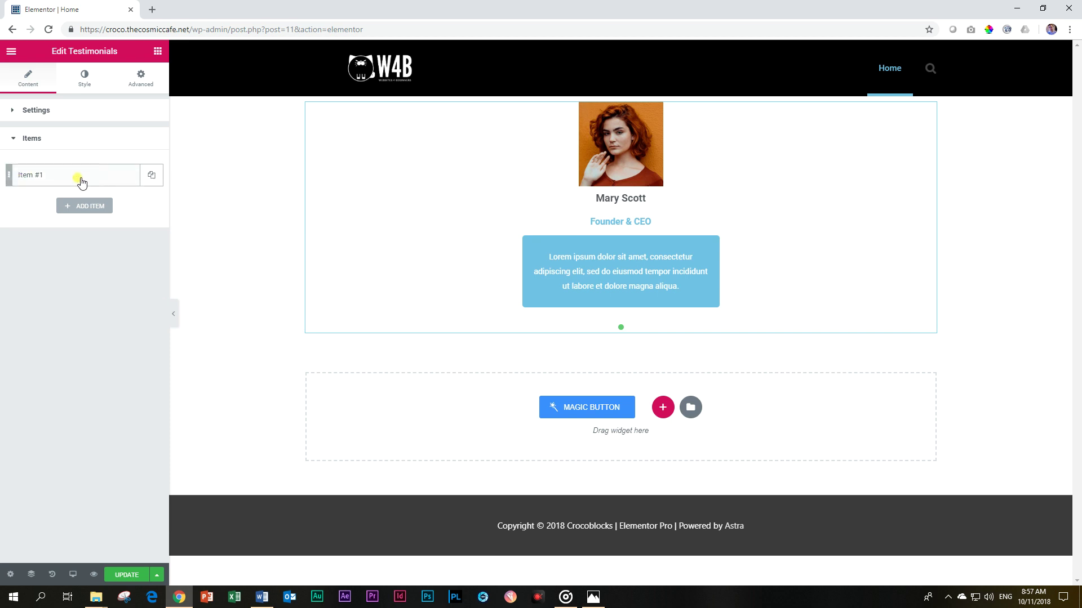
Step: Duplicate the testimonial items so the list holds three entries
{"action": "left_click", "coordinate": [151, 174]}
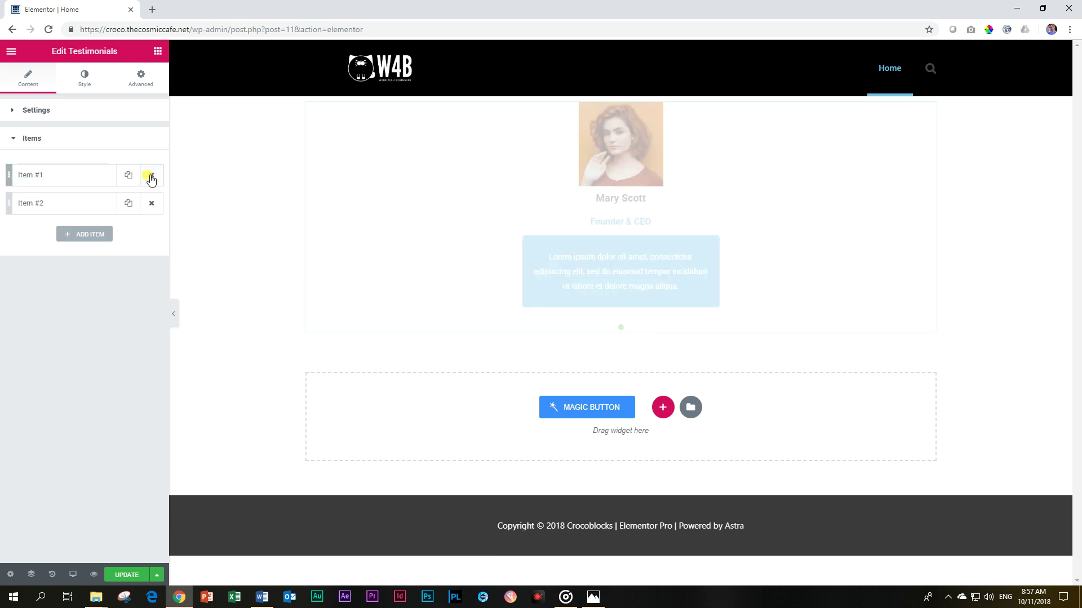
{"action": "left_click", "coordinate": [151, 176]}
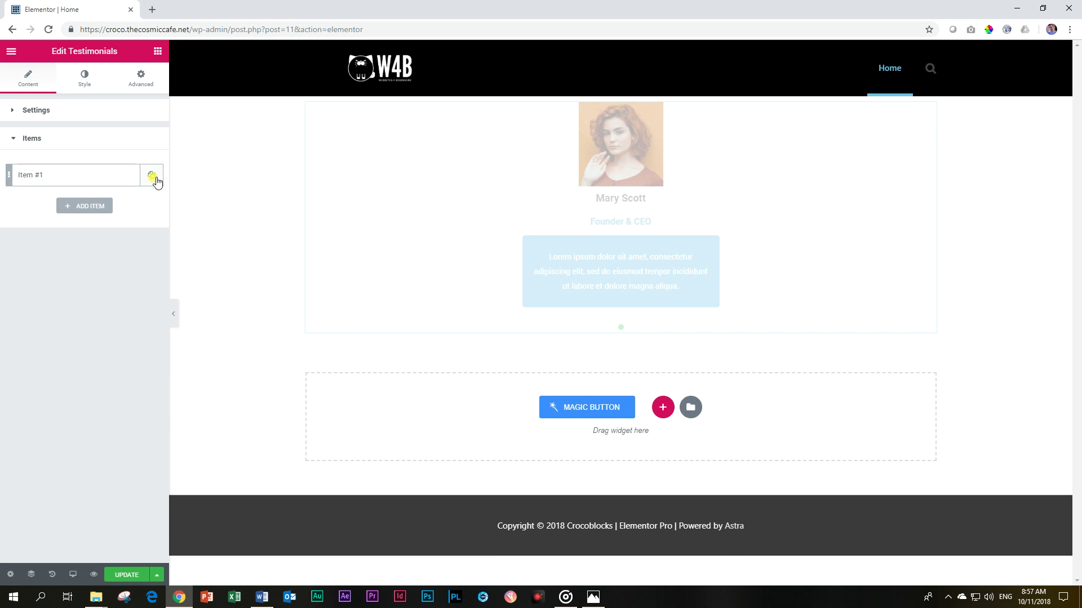
{"action": "left_click", "coordinate": [152, 177]}
{"action": "left_click", "coordinate": [127, 205]}
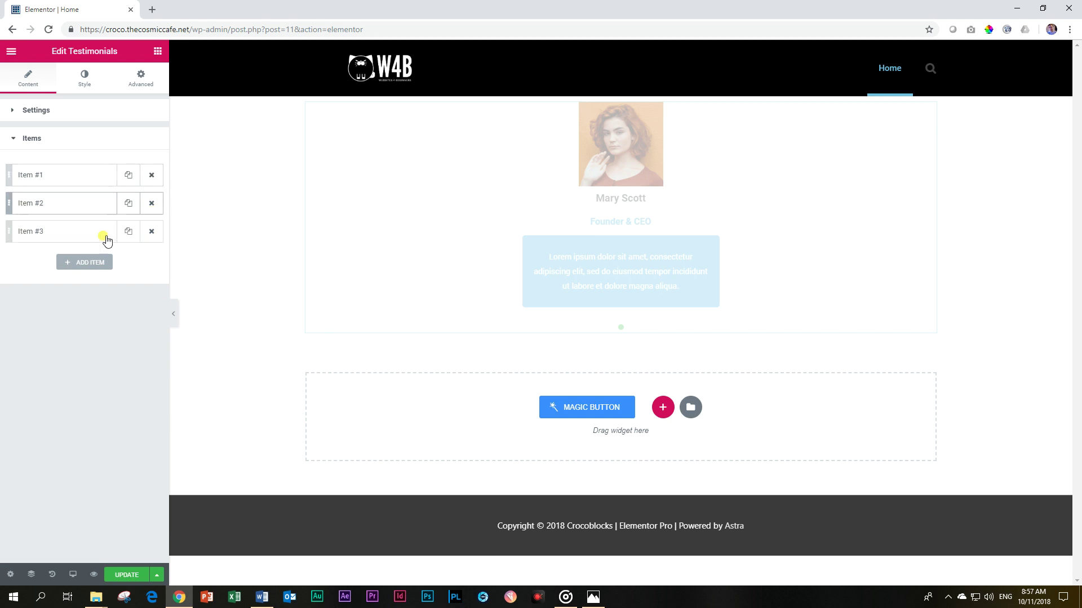
Step: Give Item #2 the photo of the man in a hoodie and a new name
{"action": "left_click", "coordinate": [49, 211]}
{"action": "left_click", "coordinate": [76, 271]}
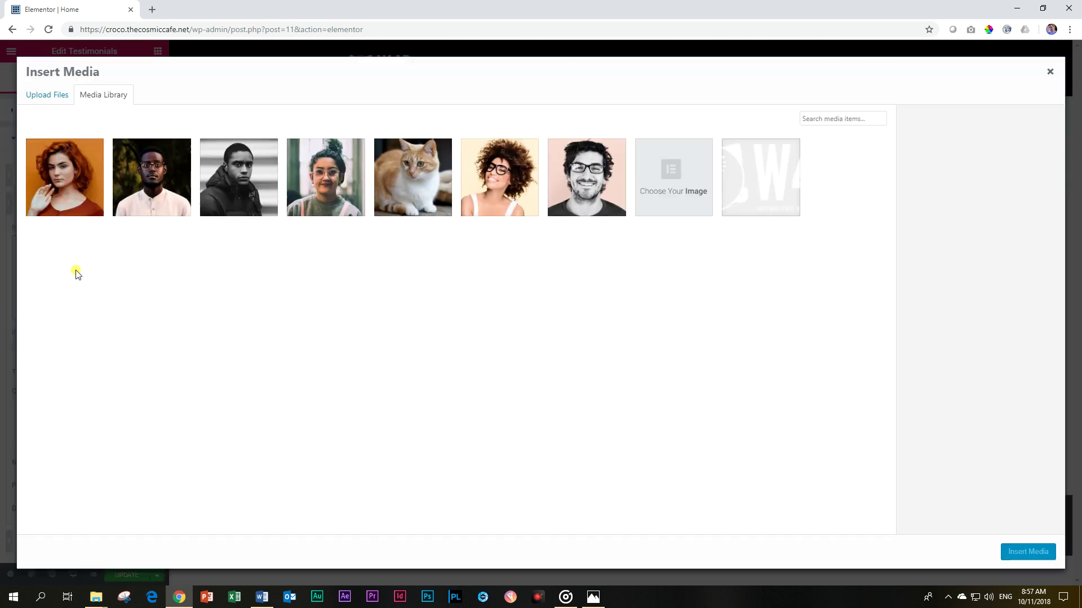
{"action": "left_click", "coordinate": [239, 179]}
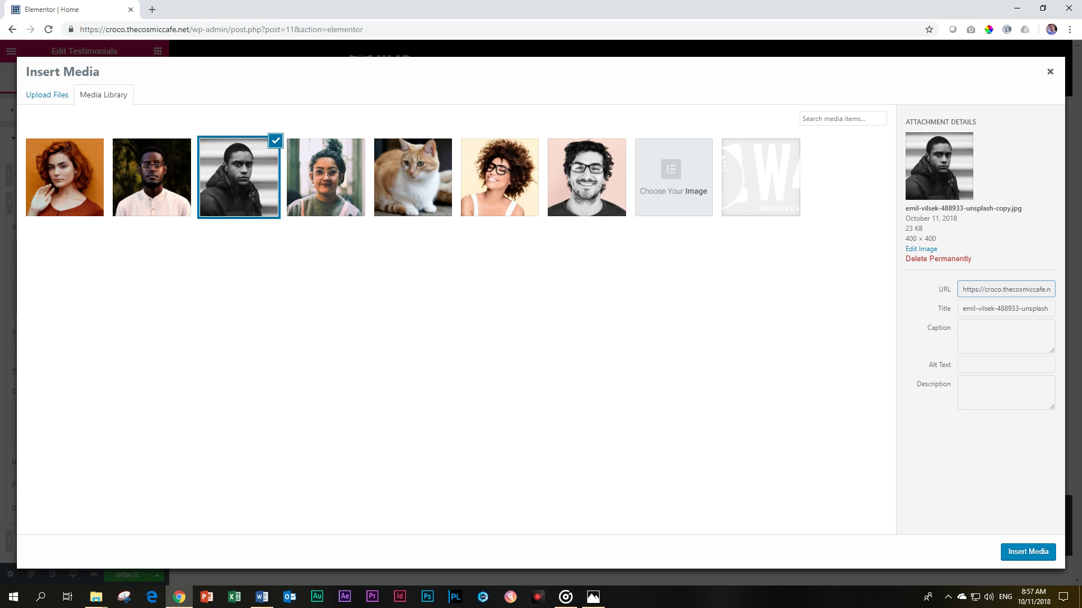
{"action": "left_click", "coordinate": [1027, 552]}
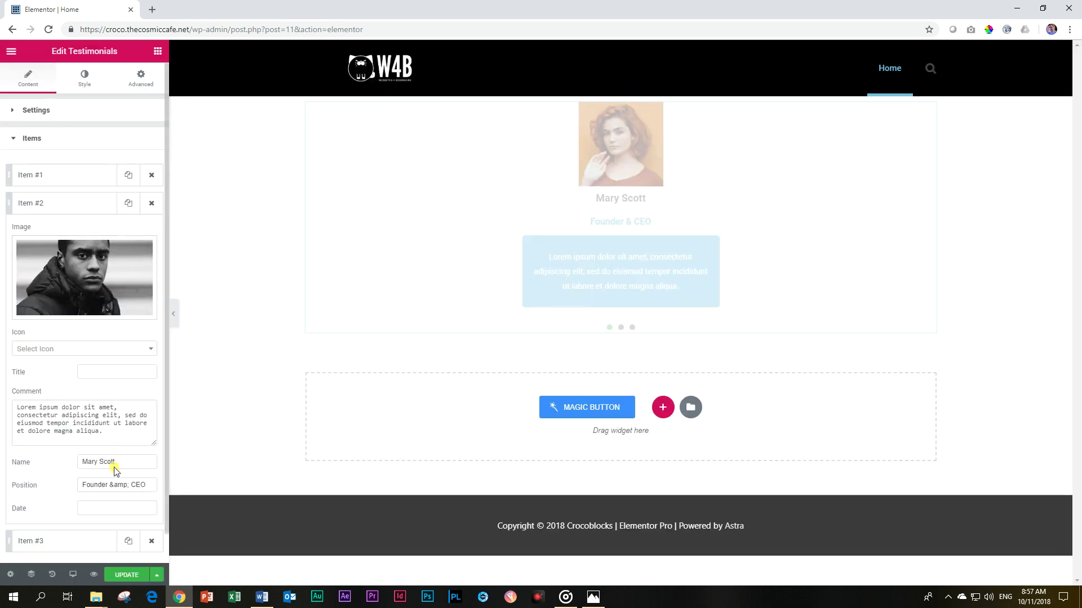
{"action": "left_click_drag", "start_coordinate": [118, 463], "coordinate": [43, 445]}
{"action": "type", "text": "Bob Bobber"}
{"action": "left_click", "coordinate": [64, 202]}
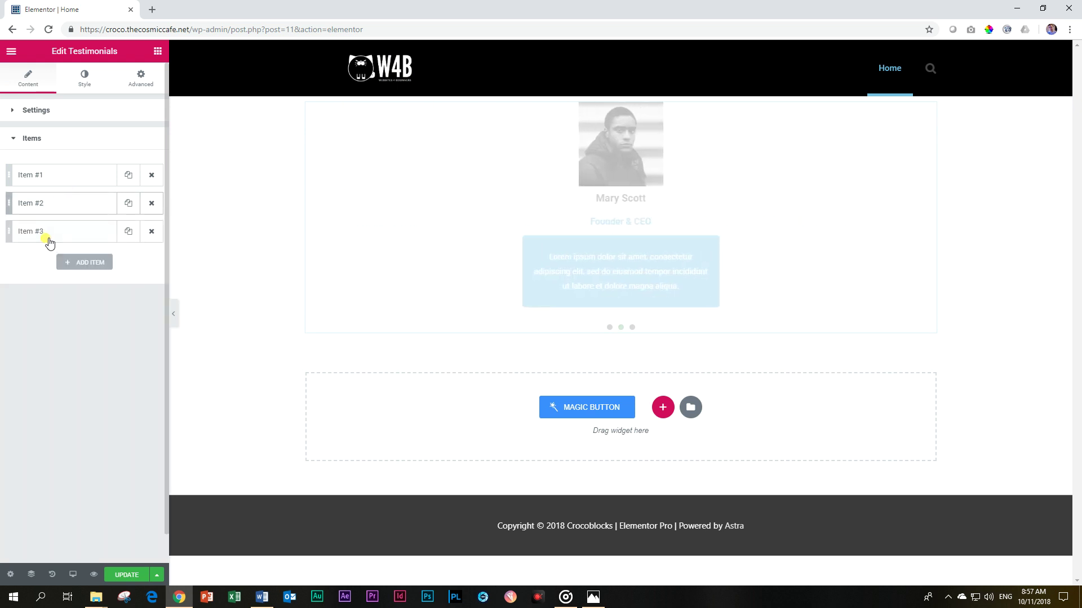
Step: Give Item #3 the cat photo and the title 'Rocco', and add a fourth item
{"action": "left_click", "coordinate": [49, 243]}
{"action": "left_click", "coordinate": [63, 292]}
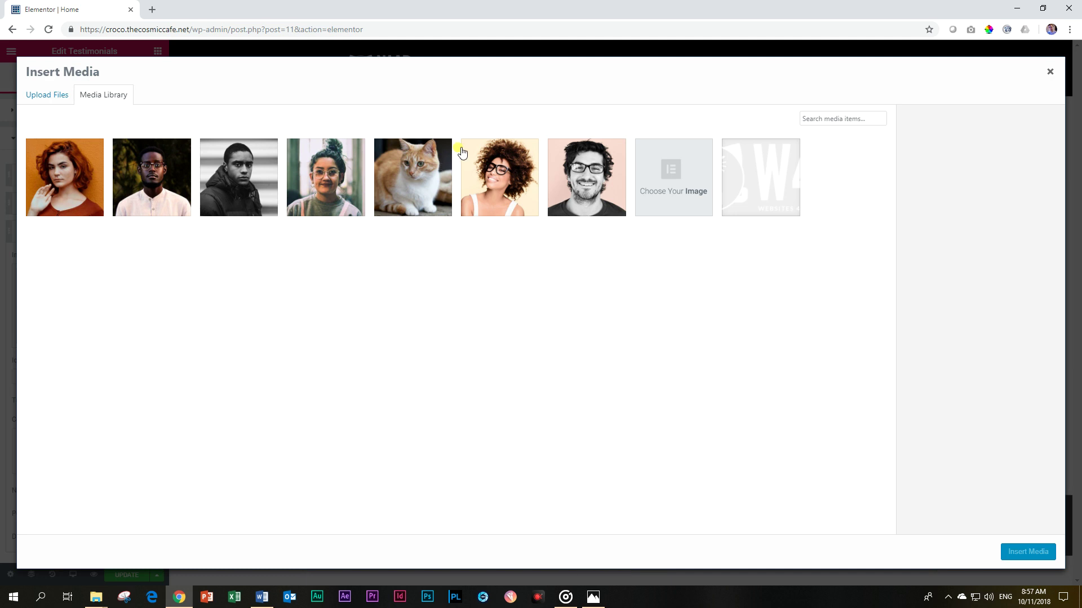
{"action": "left_click", "coordinate": [397, 170]}
{"action": "left_click", "coordinate": [1031, 553]}
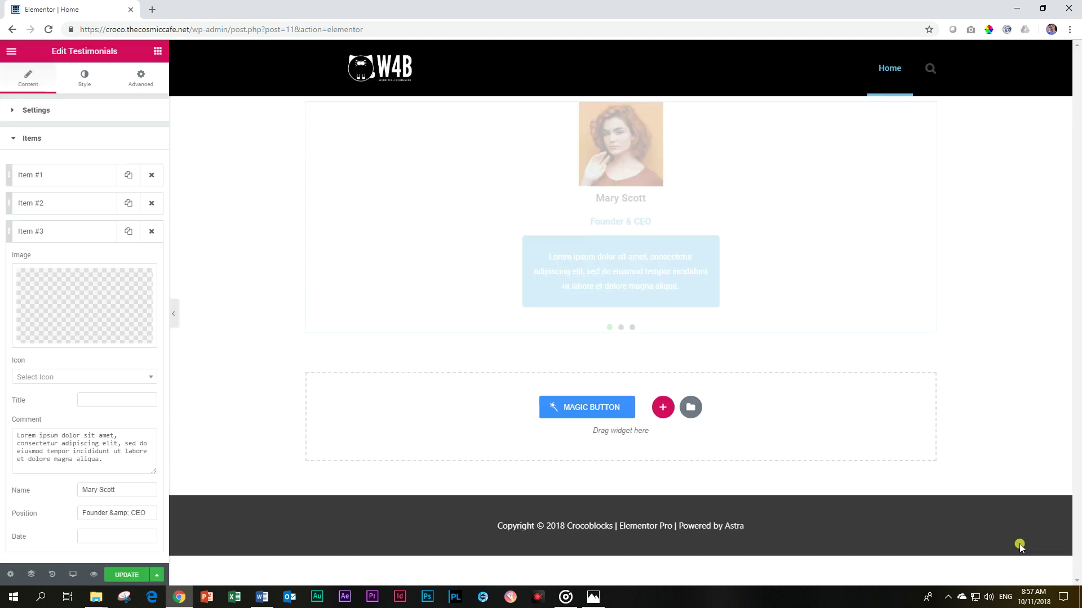
{"action": "left_click", "coordinate": [105, 399]}
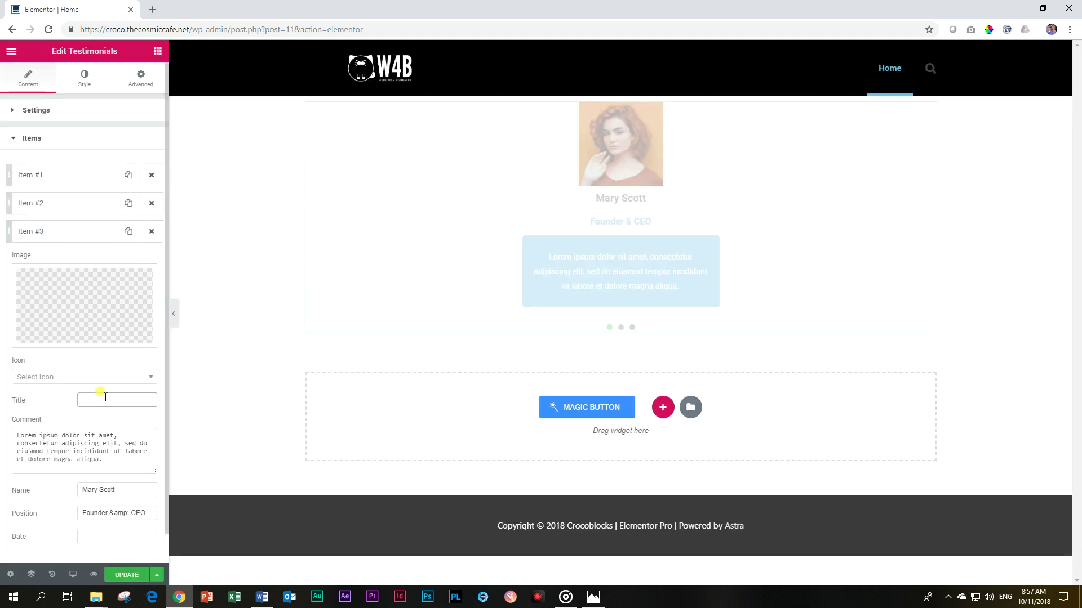
{"action": "type", "text": "Rocco"}
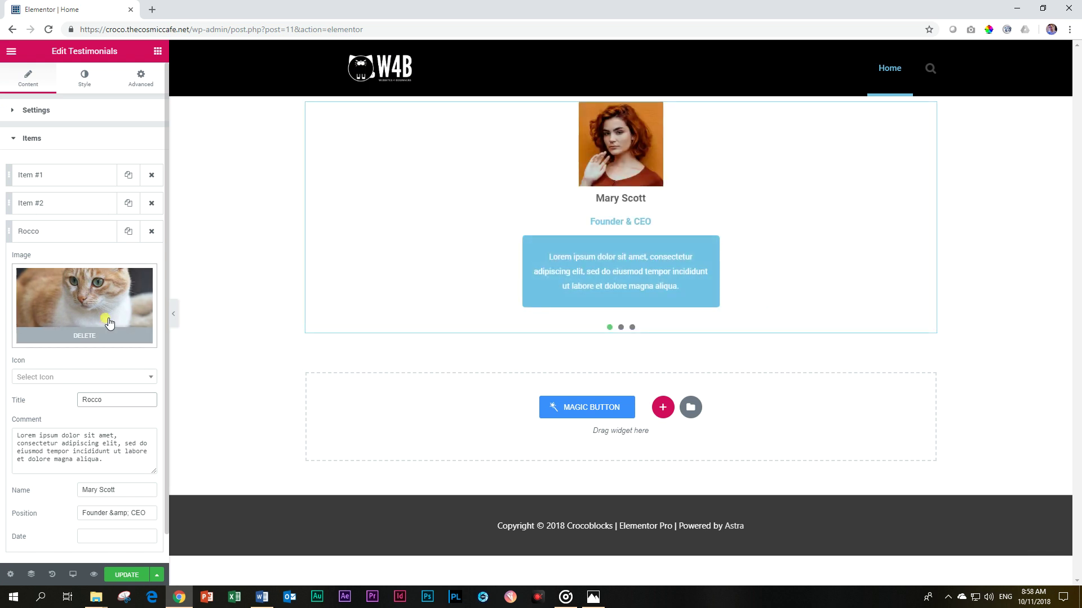
{"action": "left_click", "coordinate": [71, 236]}
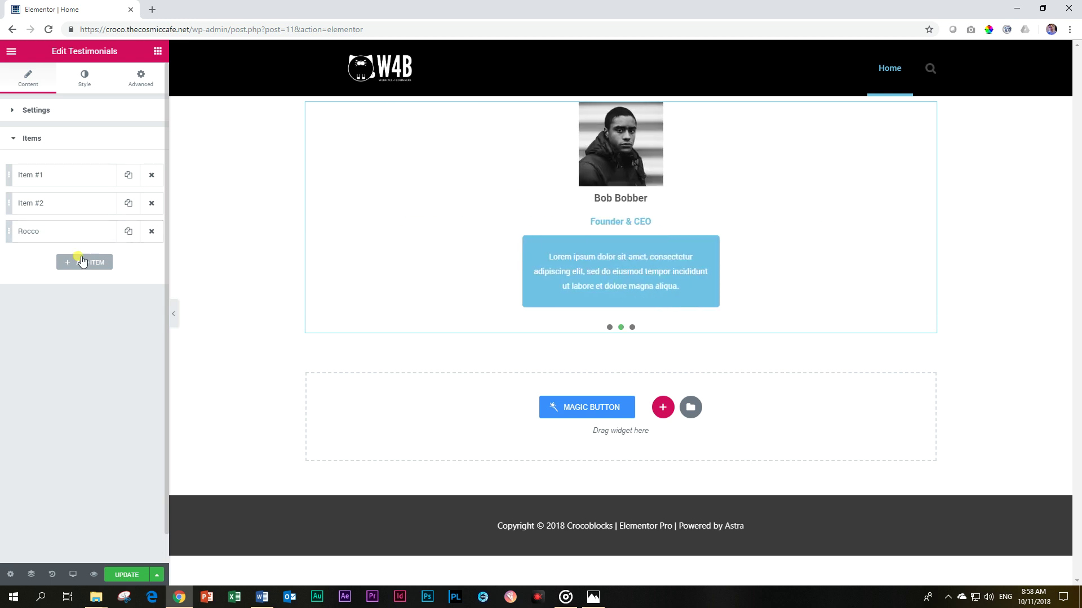
{"action": "left_click", "coordinate": [82, 263]}
Step: Remove the 'Rocco' title from Item #3 and type a new name
{"action": "left_click", "coordinate": [79, 265]}
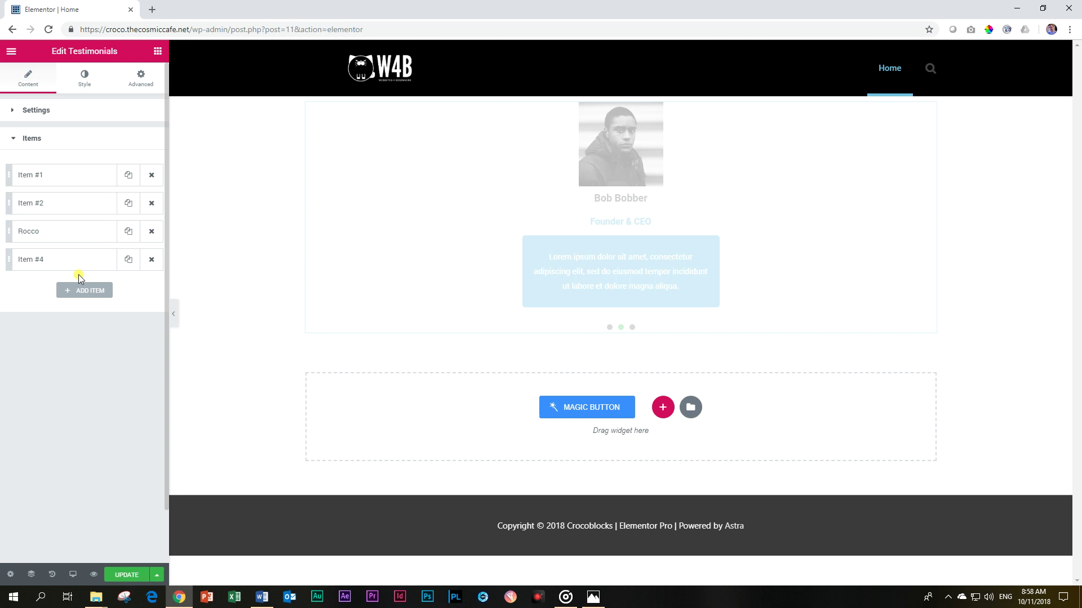
{"action": "left_click", "coordinate": [35, 237]}
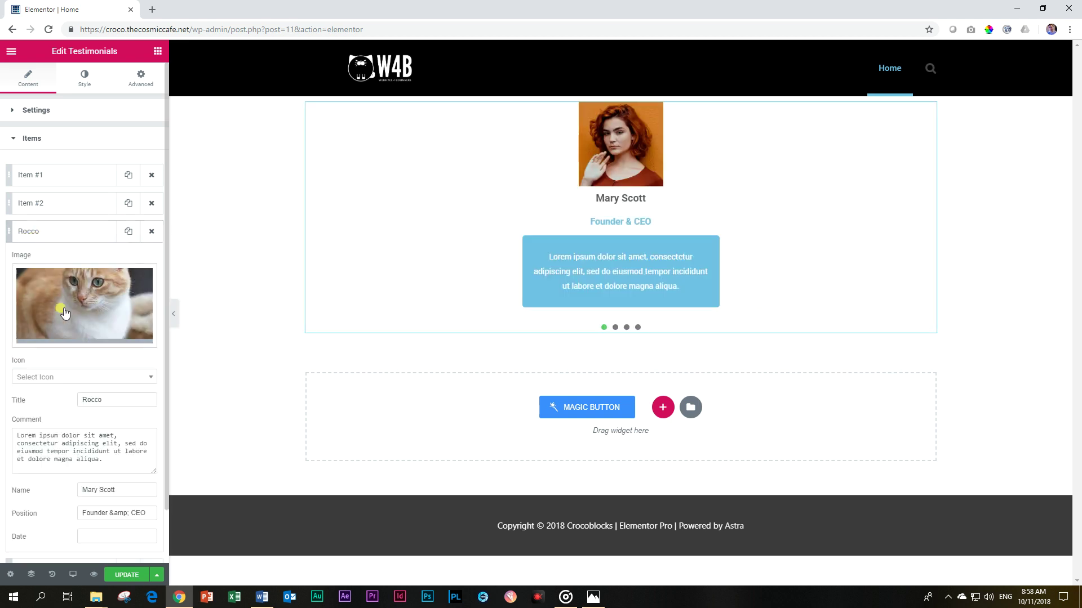
{"action": "left_click_drag", "start_coordinate": [107, 399], "coordinate": [24, 396]}
{"action": "key", "text": "BackSpace"}
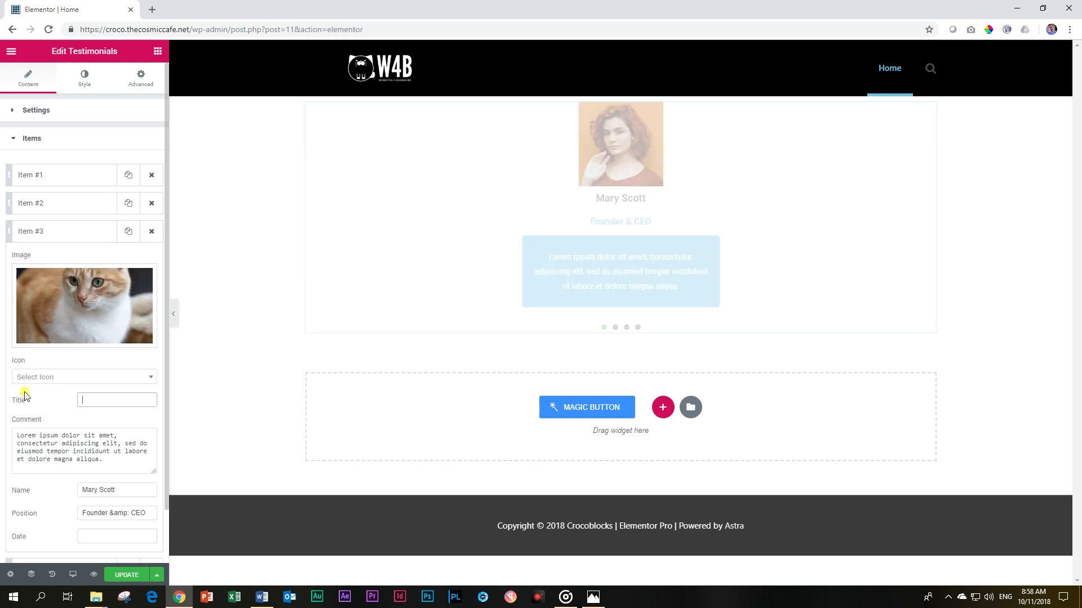
{"action": "left_click_drag", "start_coordinate": [140, 488], "coordinate": [2, 472]}
{"action": "type", "text": "Rocco"}
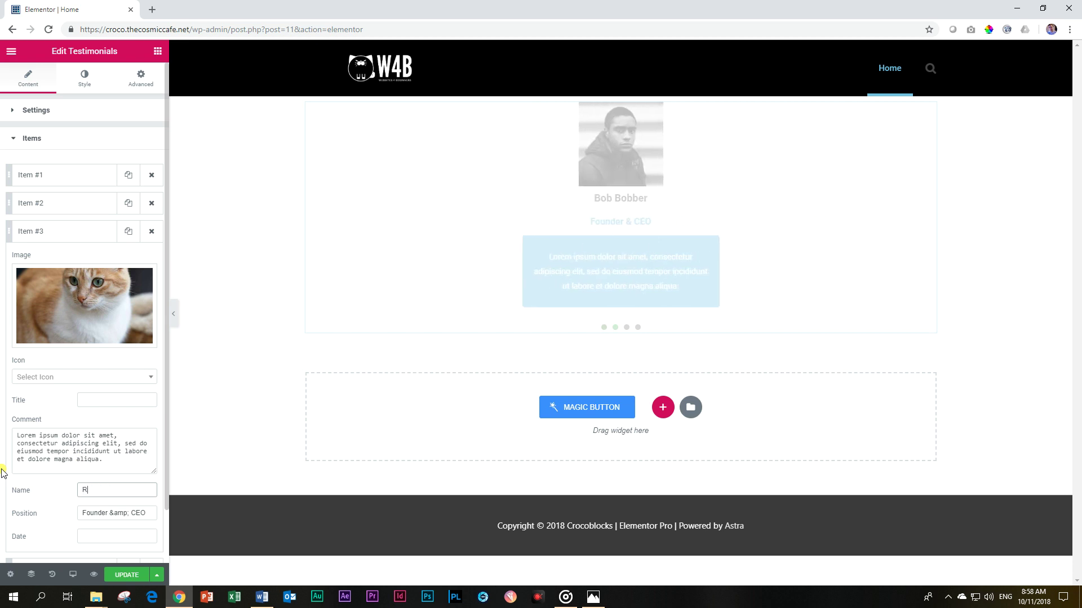
{"action": "left_click", "coordinate": [35, 231]}
Step: Give Item #4 the photo of the woman with glasses and a hair bun and a name
{"action": "left_click", "coordinate": [46, 260]}
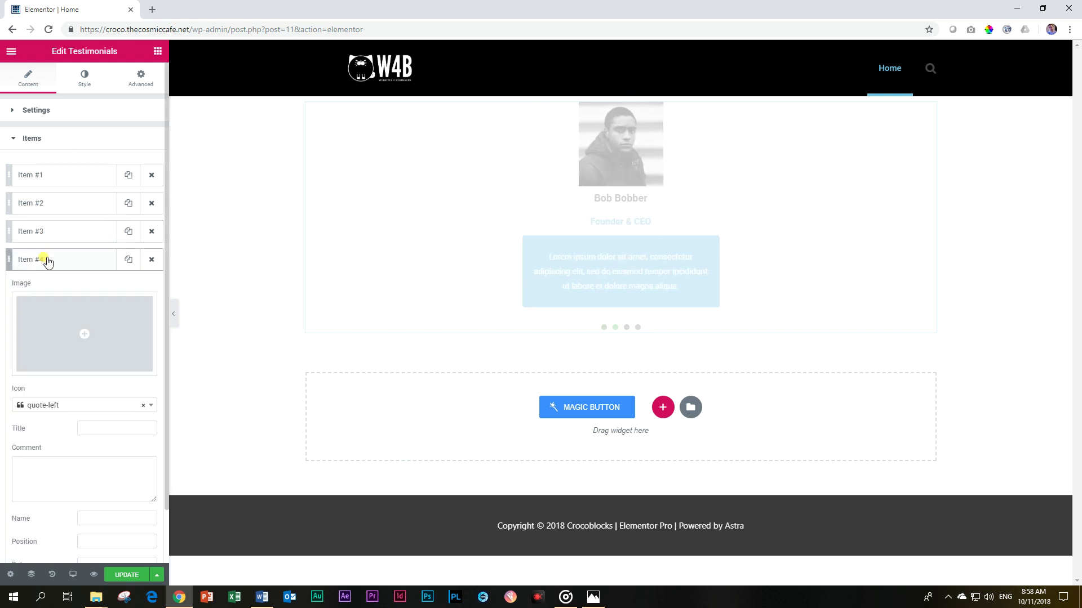
{"action": "left_click", "coordinate": [82, 338]}
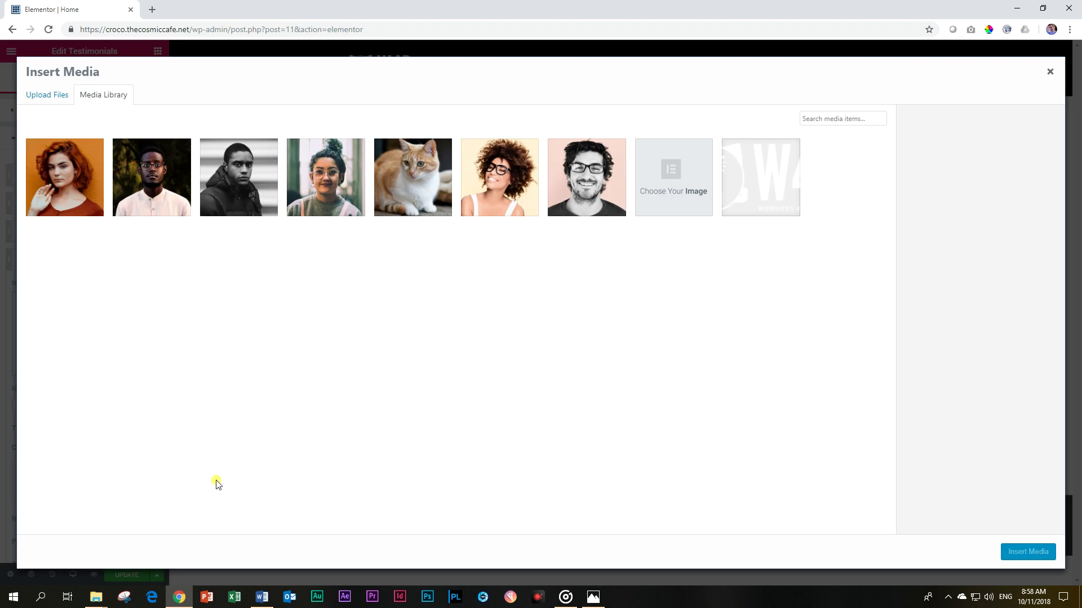
{"action": "left_click", "coordinate": [331, 188]}
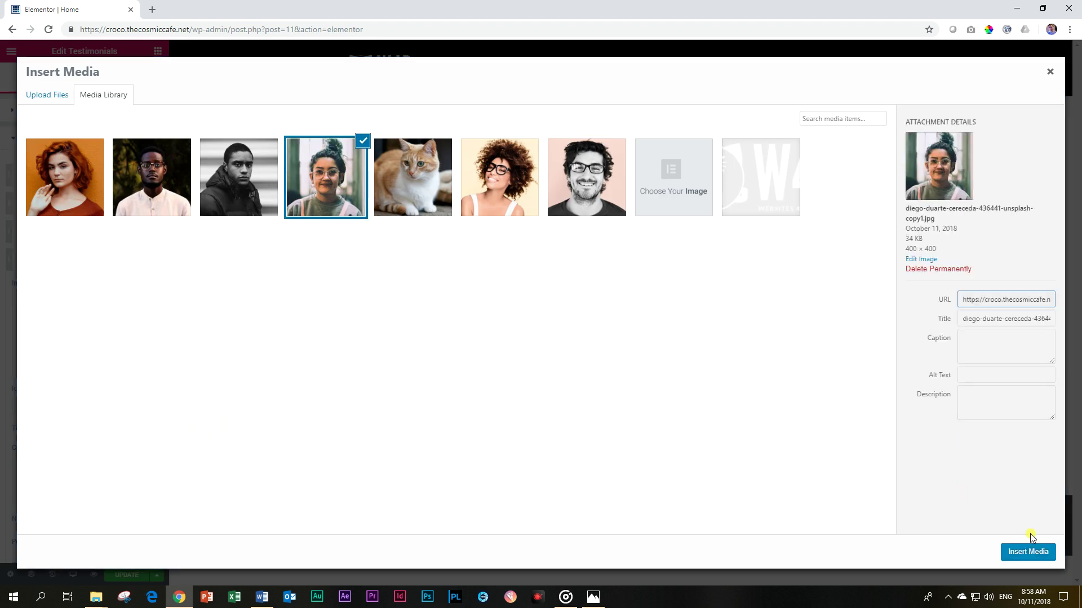
{"action": "left_click", "coordinate": [1026, 552]}
{"action": "scroll", "coordinate": [82, 428], "scroll_direction": "down", "scroll_amount": 1}
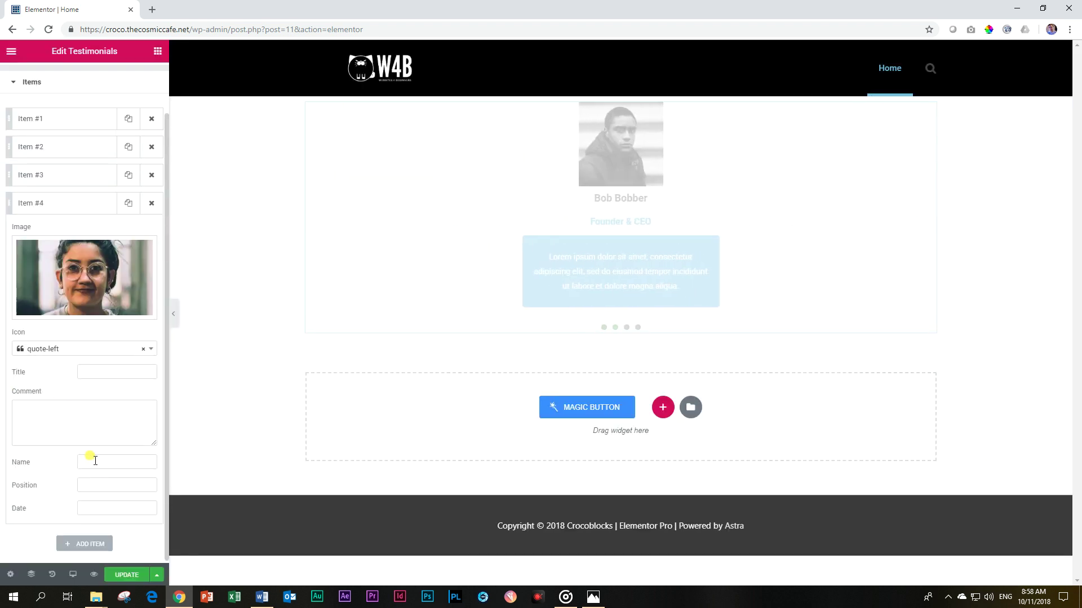
{"action": "left_click", "coordinate": [103, 460]}
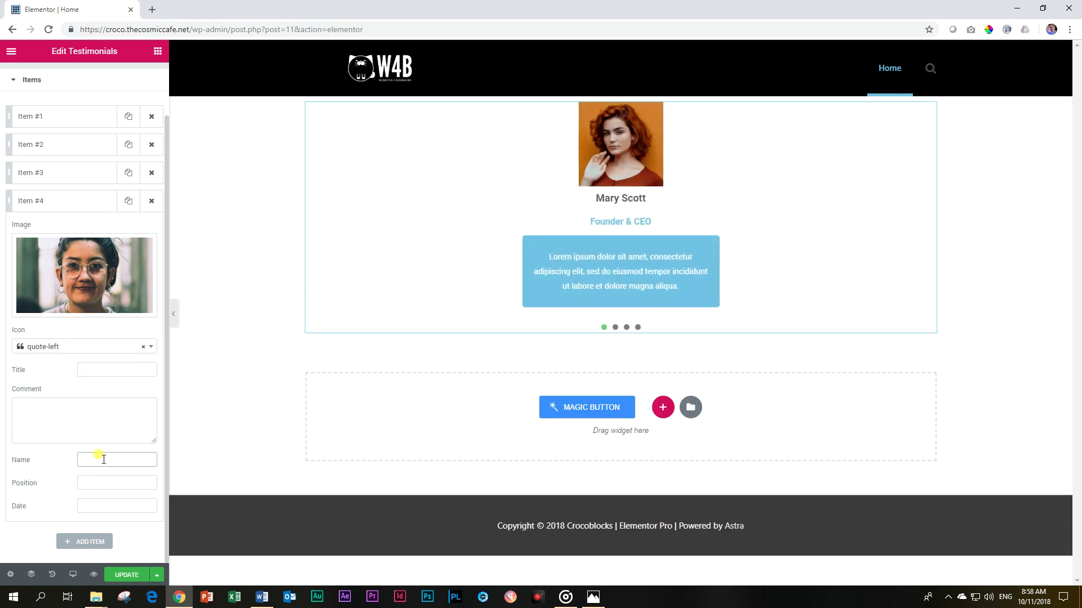
{"action": "type", "text": "Maria Dival"}
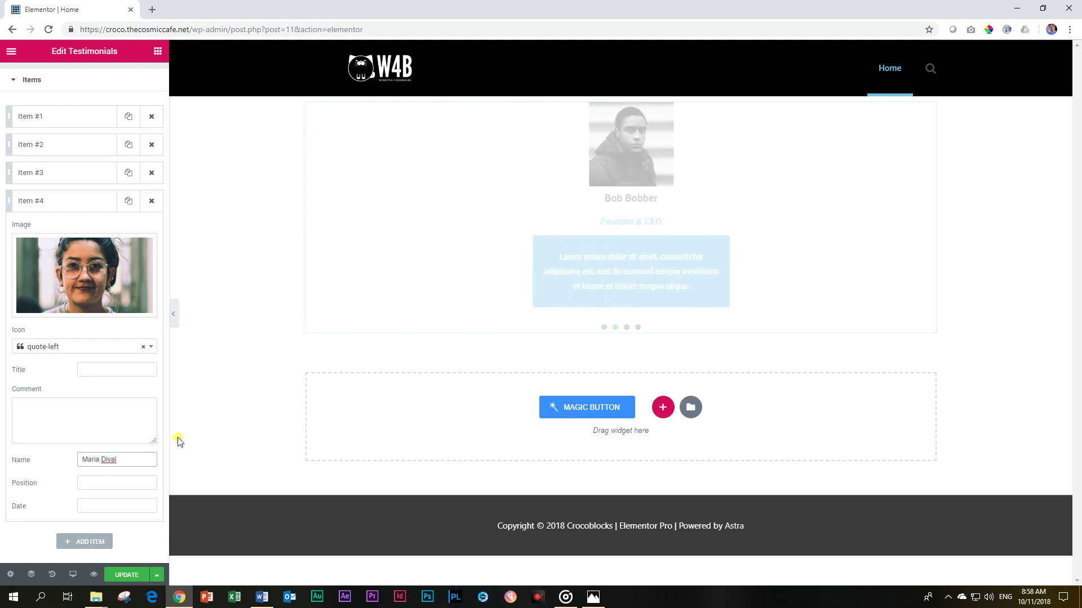
{"action": "left_click", "coordinate": [54, 207]}
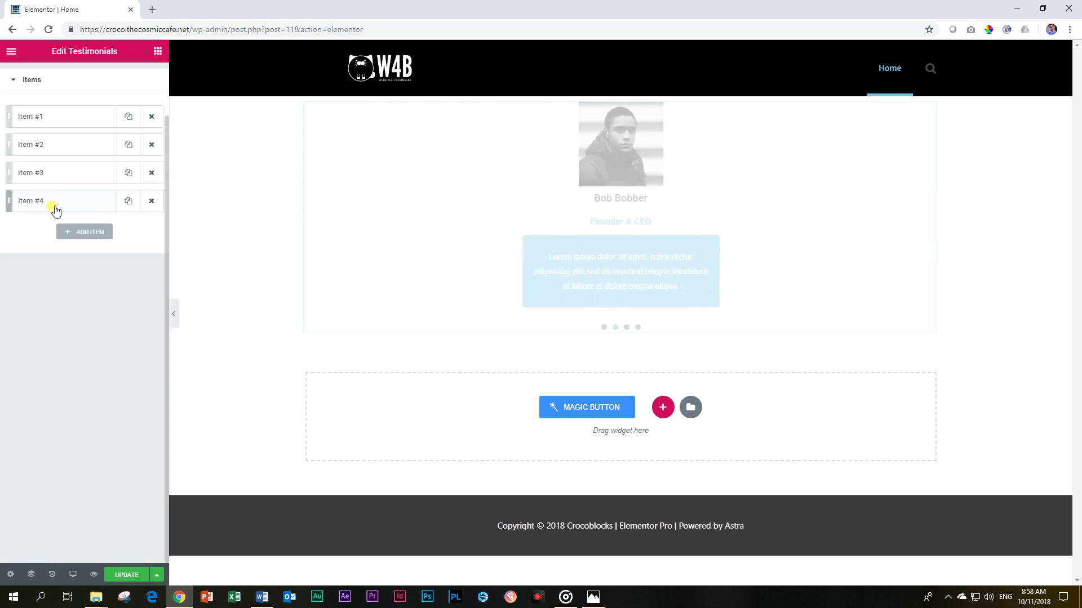
Step: Set Slides to Show to 3 in the slider Settings, trying 2 first
{"action": "left_click", "coordinate": [24, 81]}
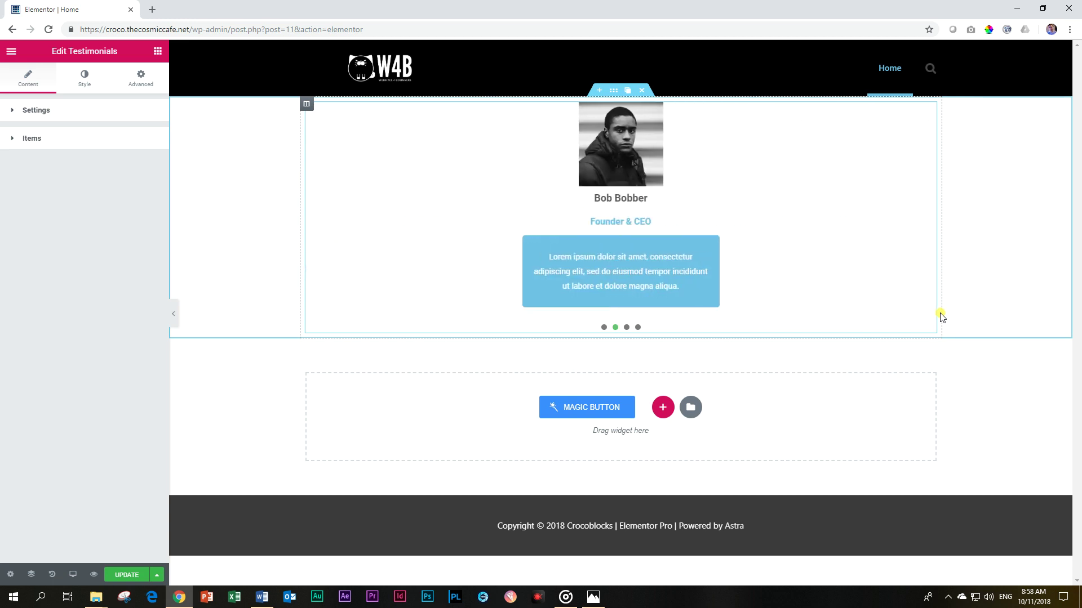
{"action": "left_click", "coordinate": [36, 111]}
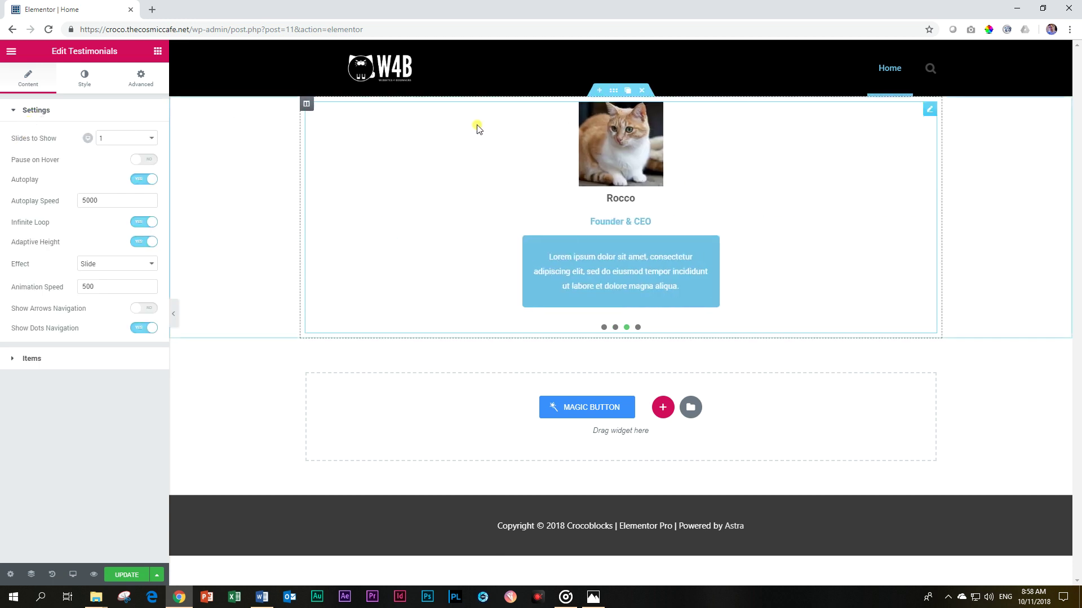
{"action": "left_click", "coordinate": [116, 141]}
{"action": "left_click", "coordinate": [116, 159]}
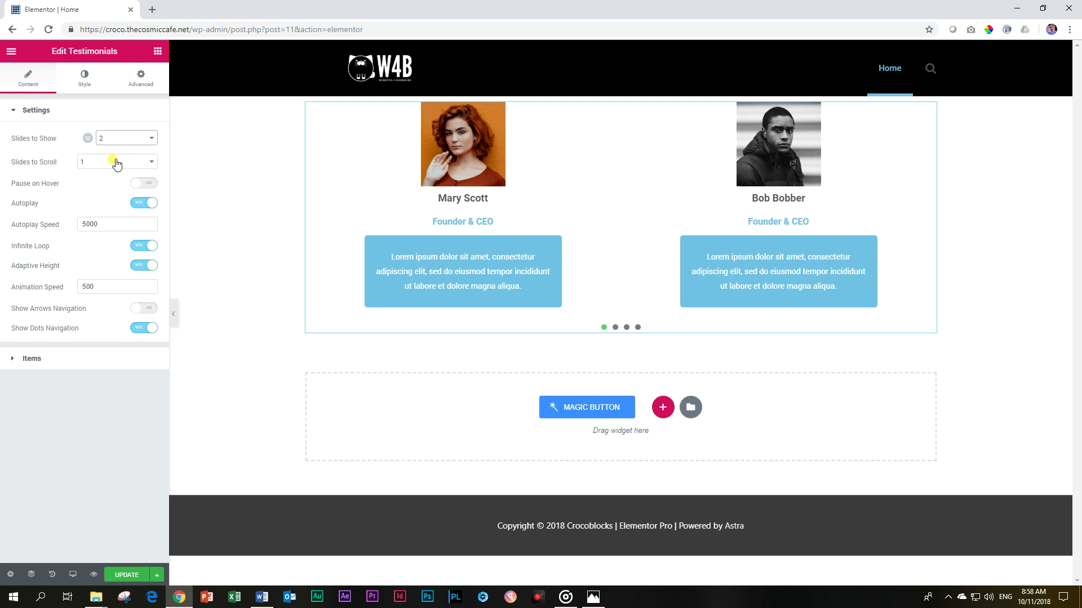
{"action": "left_click", "coordinate": [109, 141]}
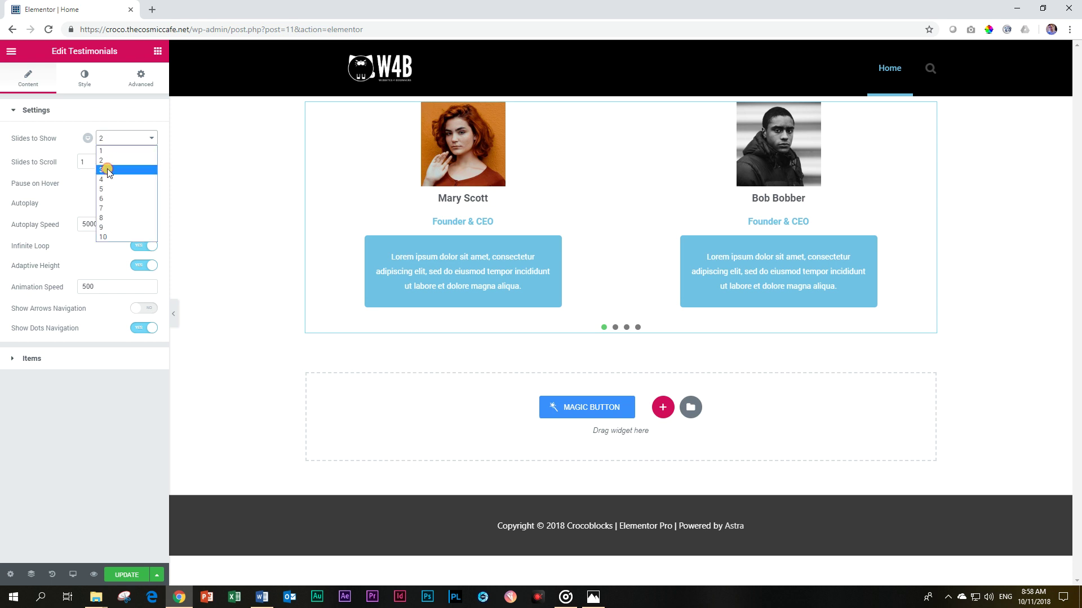
{"action": "left_click", "coordinate": [107, 170]}
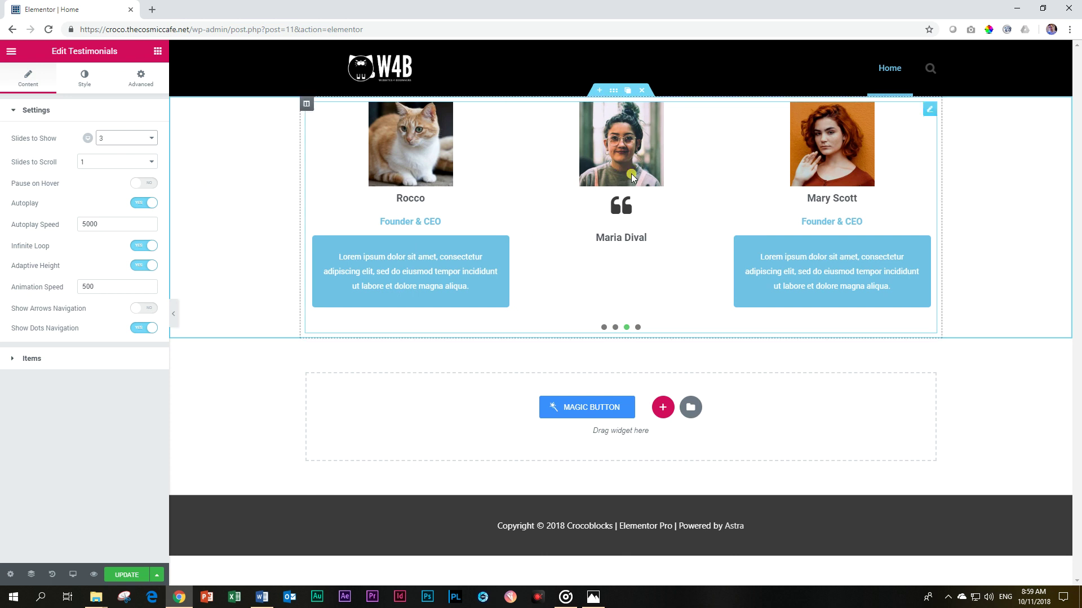
{"action": "left_click", "coordinate": [48, 360]}
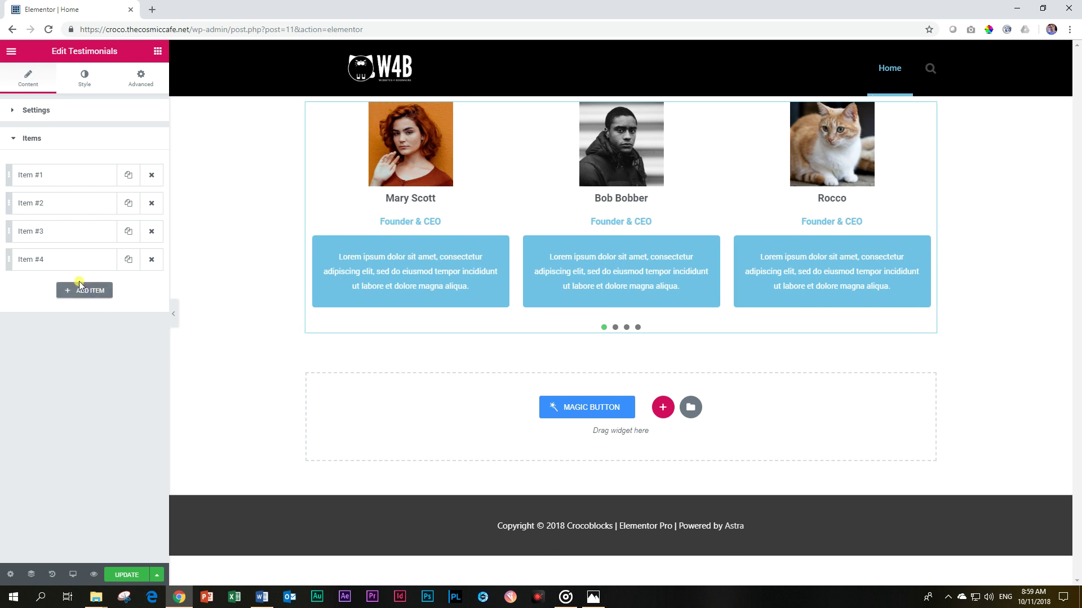
Step: Replace item #4 with a duplicate of item #3 and give it the woman-in-glasses photo
{"action": "left_click", "coordinate": [152, 260]}
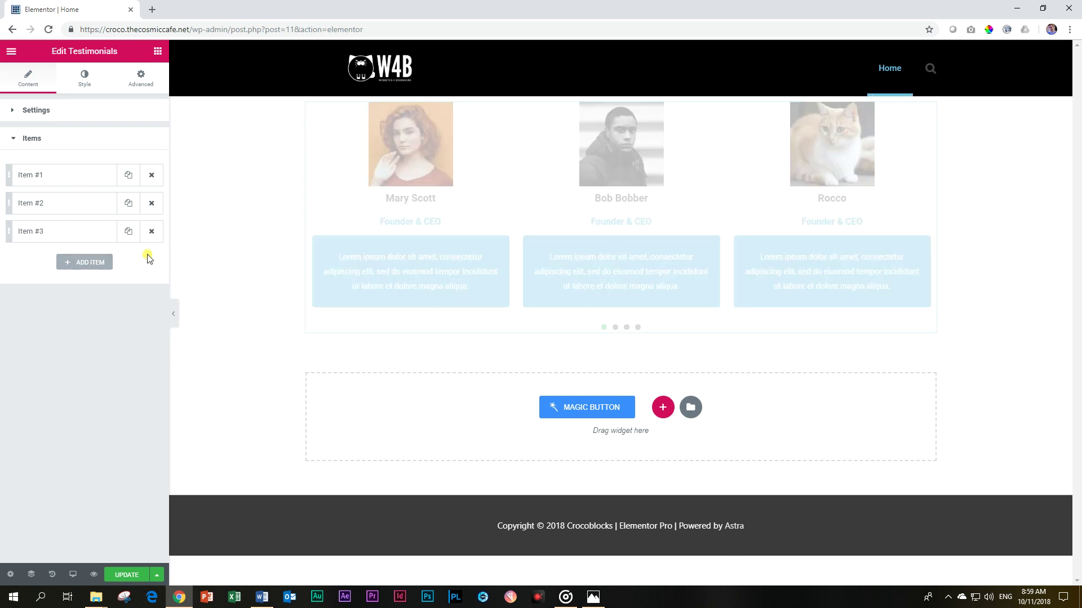
{"action": "left_click", "coordinate": [129, 231]}
{"action": "left_click", "coordinate": [83, 262]}
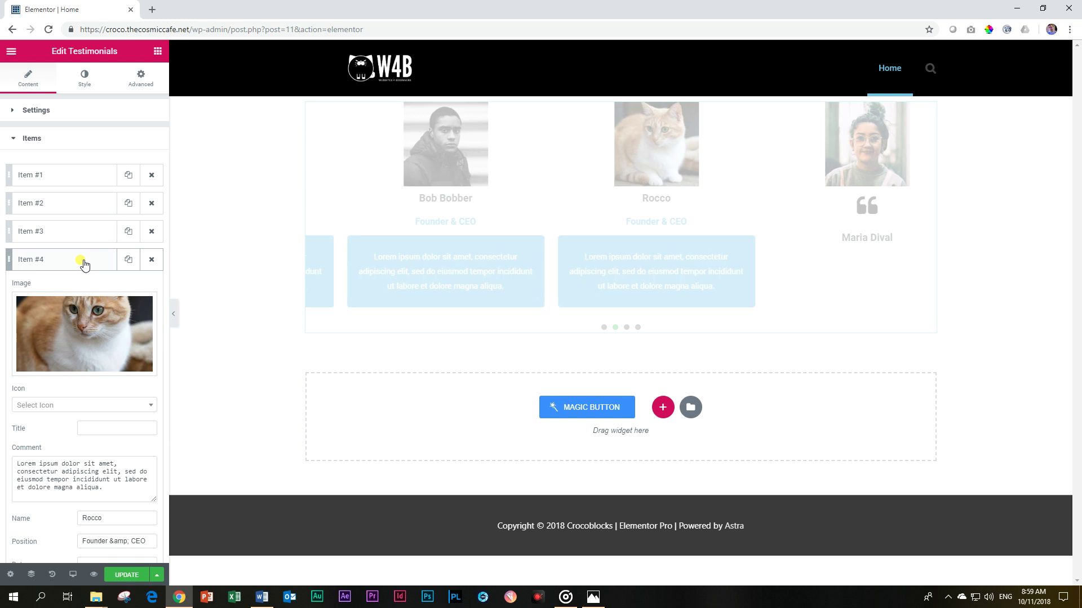
{"action": "left_click", "coordinate": [76, 327]}
{"action": "left_click", "coordinate": [293, 186]}
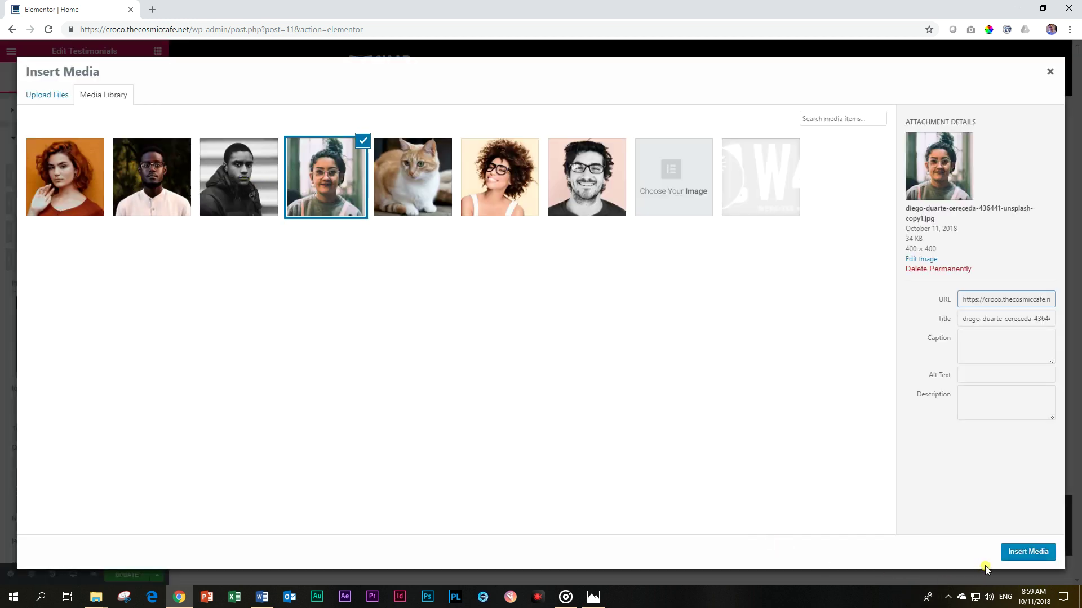
{"action": "left_click", "coordinate": [1027, 551]}
Step: Replace the copied Rocco name in item #4 with the woman's own name
{"action": "left_click", "coordinate": [101, 426]}
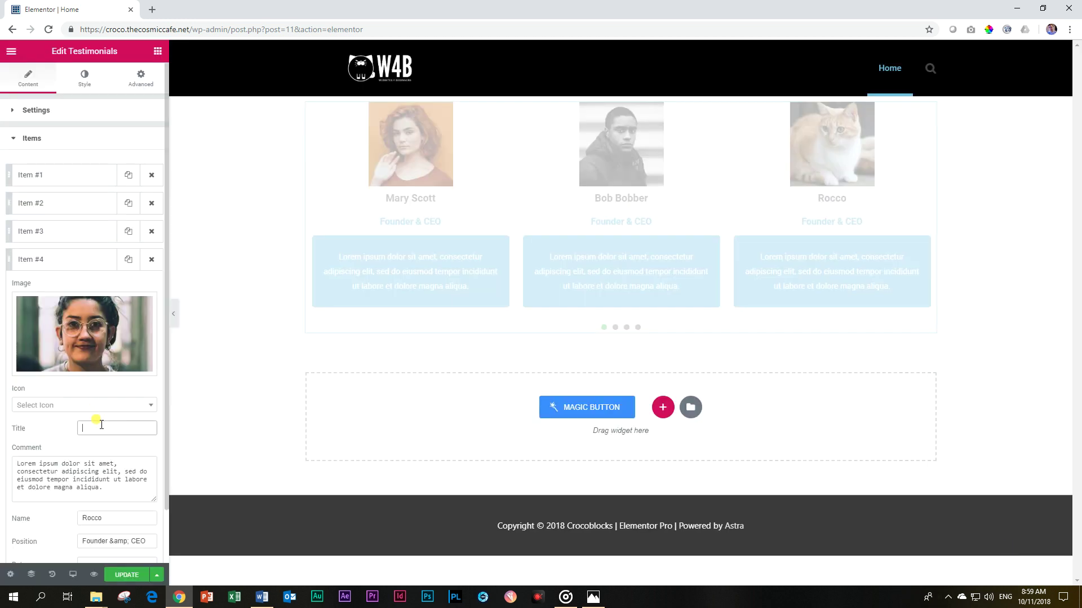
{"action": "scroll", "coordinate": [95, 434], "scroll_direction": "down", "scroll_amount": 1}
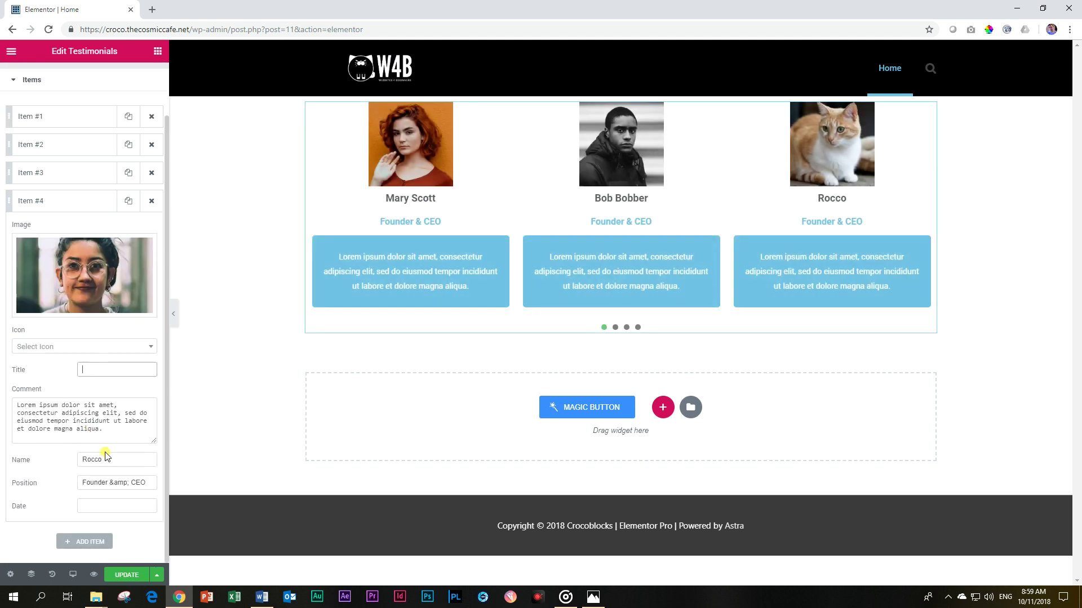
{"action": "double_click", "coordinate": [106, 455]}
{"action": "type", "text": "Maria Dival"}
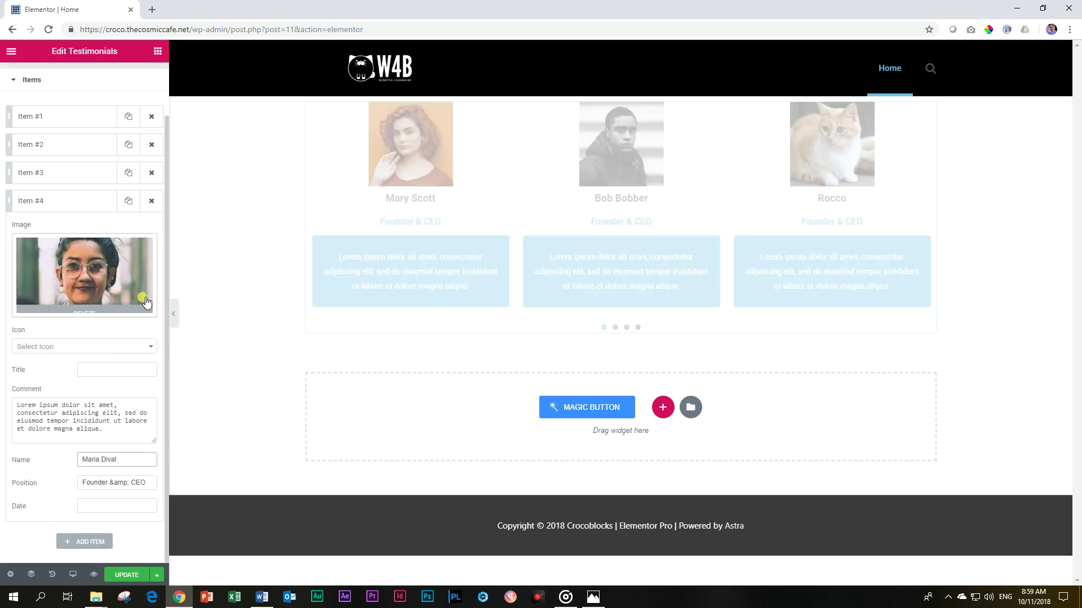
{"action": "left_click", "coordinate": [59, 203]}
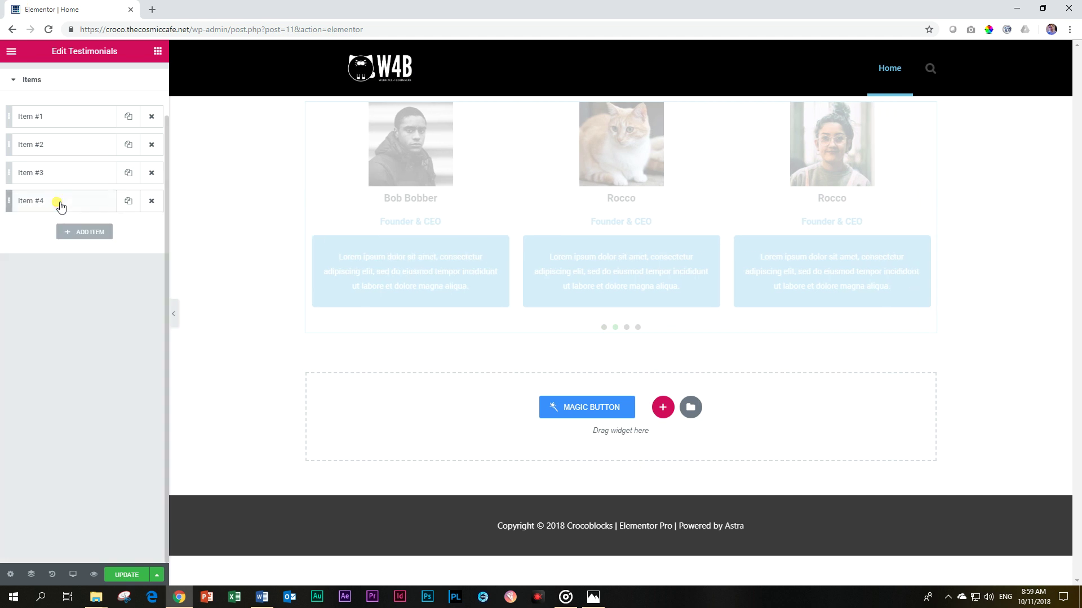
{"action": "left_click", "coordinate": [30, 79]}
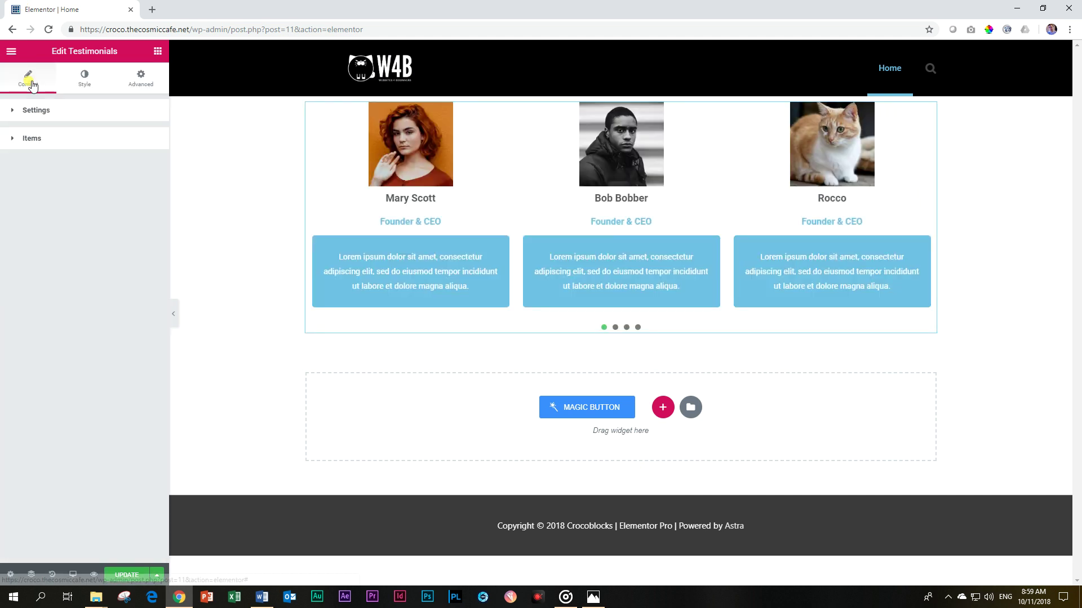
Step: Set Slides to Scroll to 2, briefly trying 3, so two pagination dots remain
{"action": "left_click", "coordinate": [47, 110]}
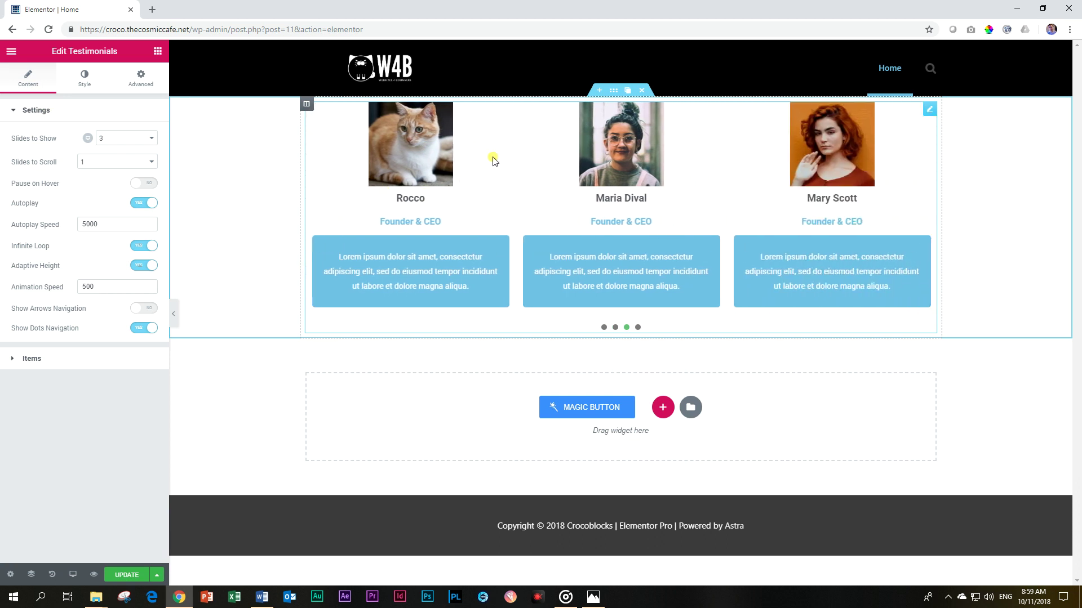
{"action": "left_click", "coordinate": [144, 164]}
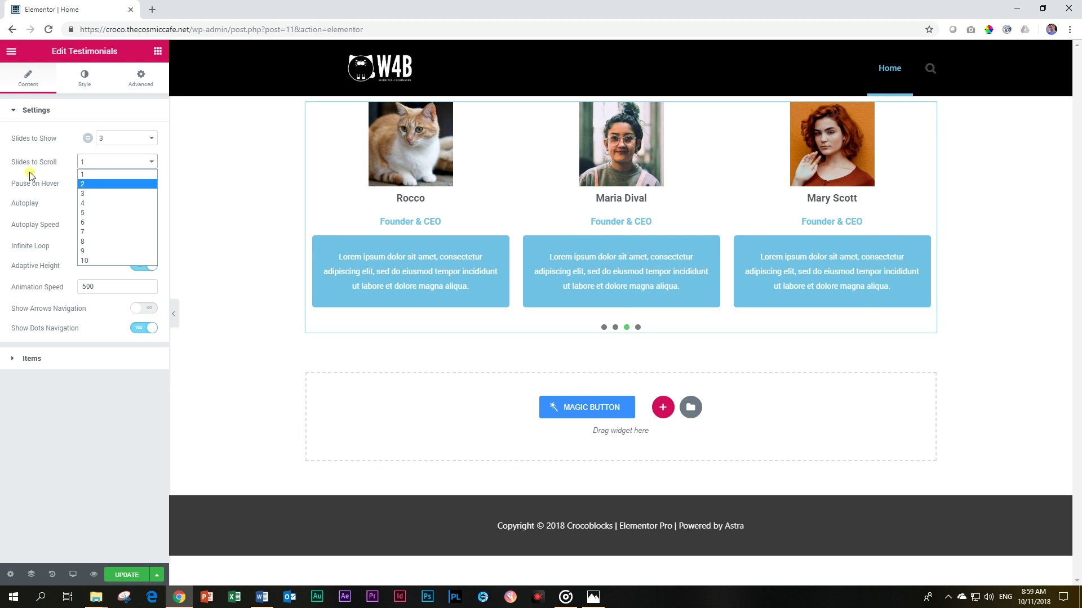
{"action": "left_click", "coordinate": [93, 184]}
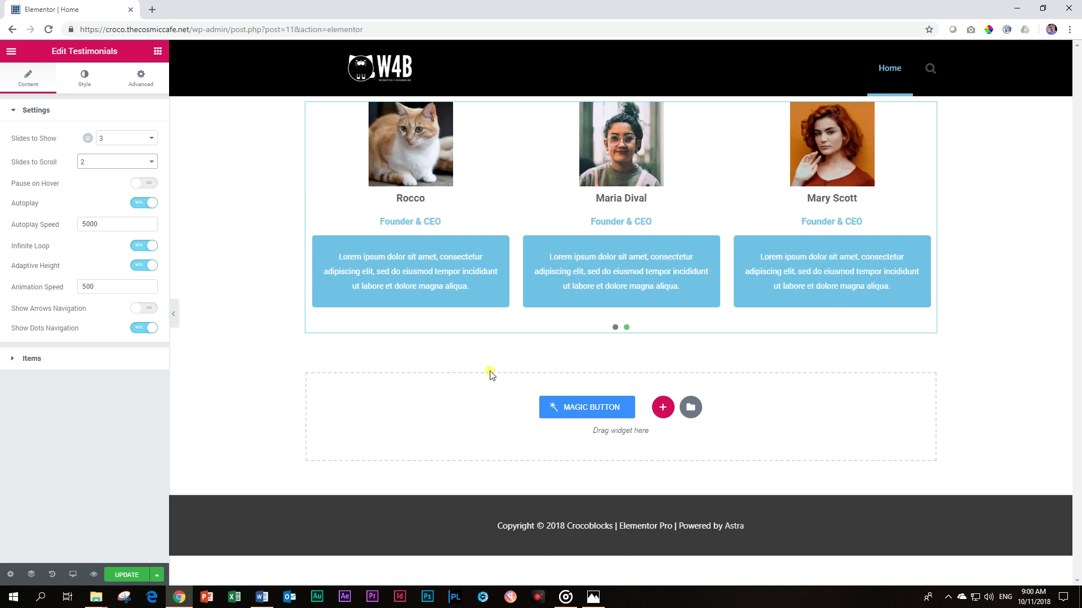
{"action": "left_click", "coordinate": [138, 167]}
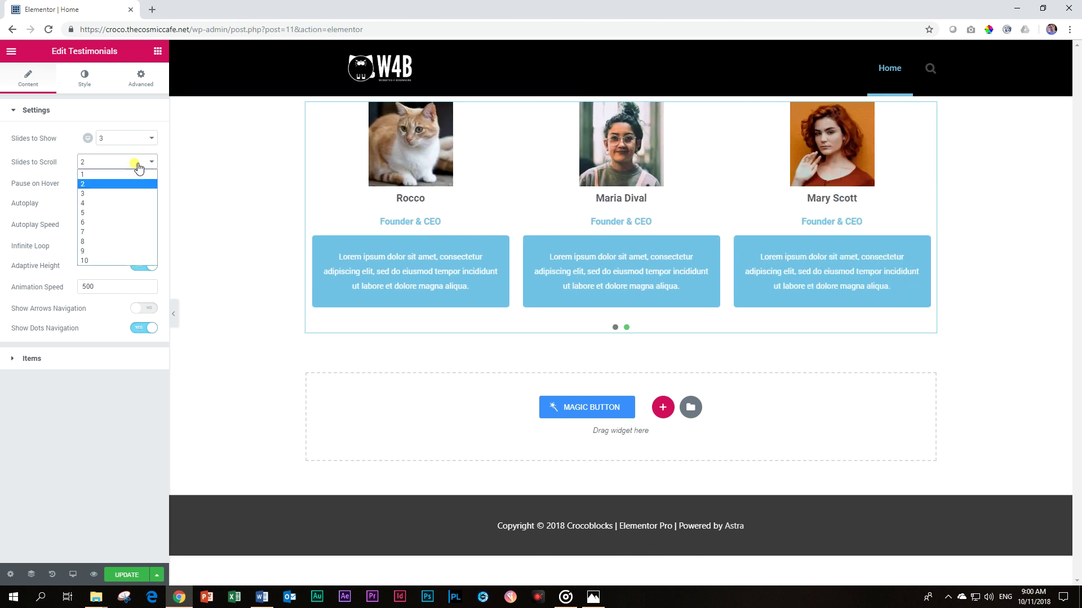
{"action": "left_click", "coordinate": [104, 194]}
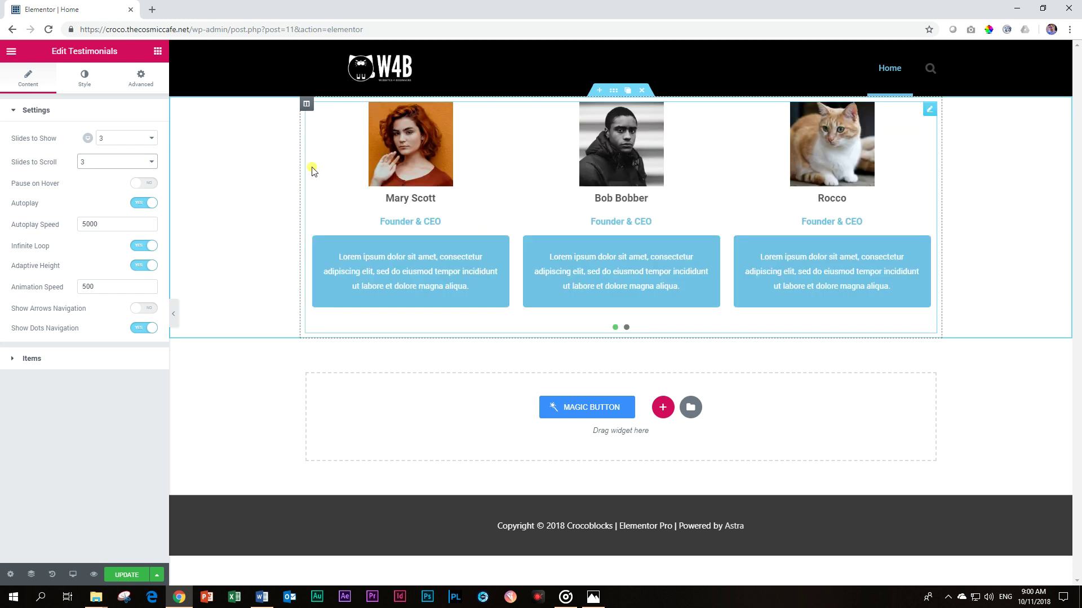
{"action": "left_click", "coordinate": [131, 161]}
{"action": "left_click", "coordinate": [103, 183]}
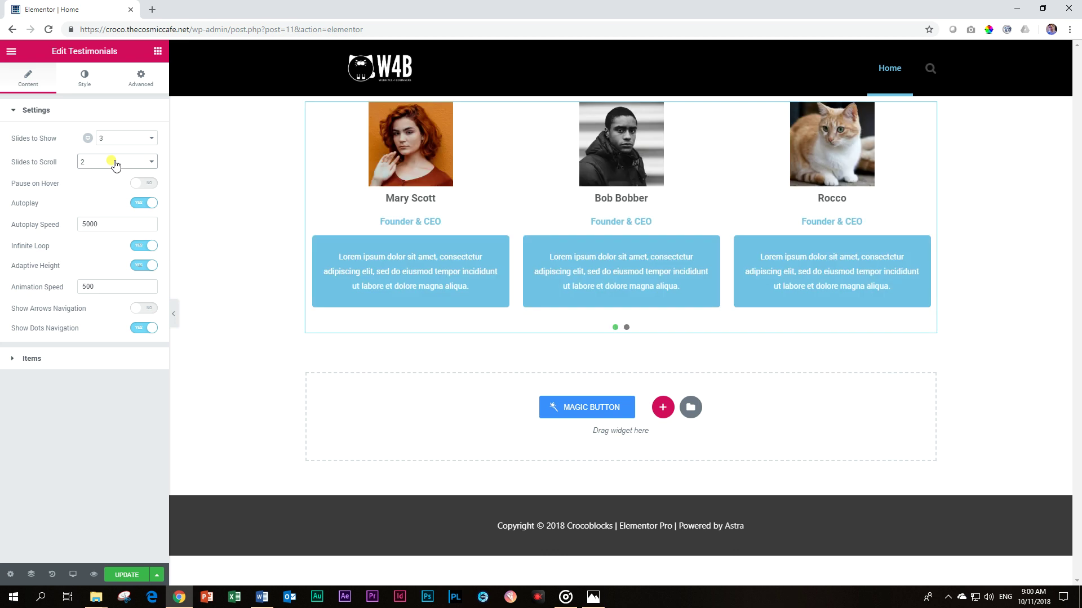
Step: Turn on Pause on Hover, leaving Adaptive Height on and navigation arrows hidden
{"action": "left_click", "coordinate": [150, 186]}
{"action": "left_click", "coordinate": [118, 224]}
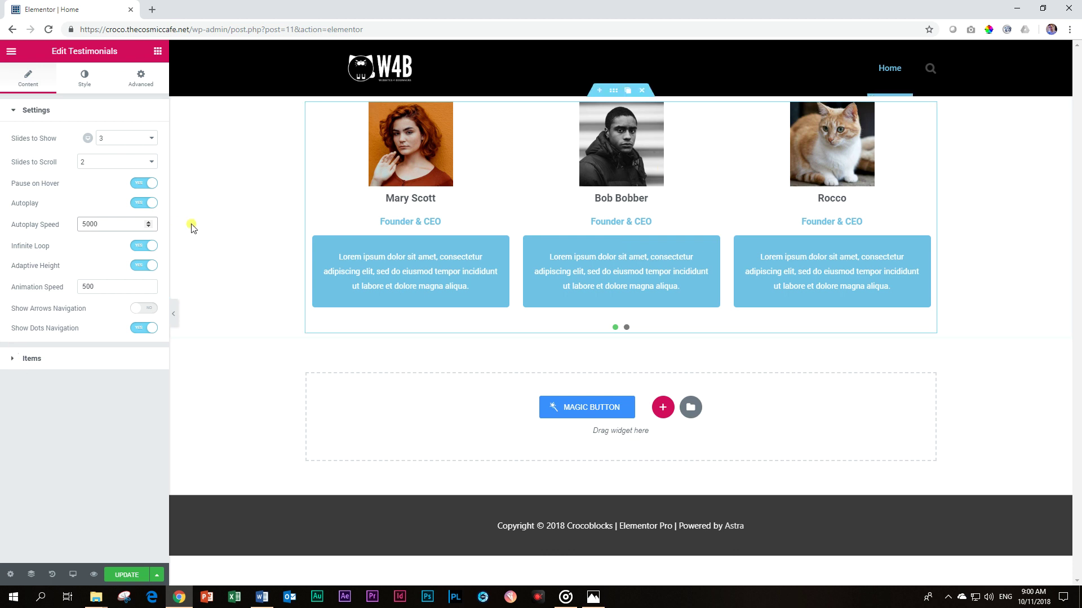
{"action": "left_click", "coordinate": [143, 268]}
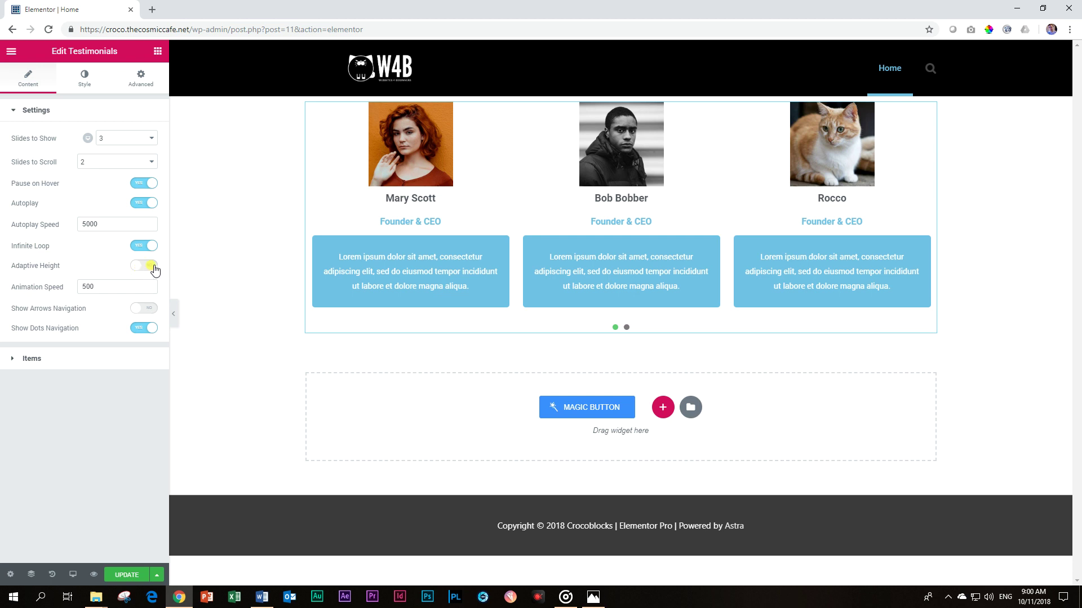
{"action": "left_click", "coordinate": [153, 267]}
{"action": "left_click", "coordinate": [149, 310]}
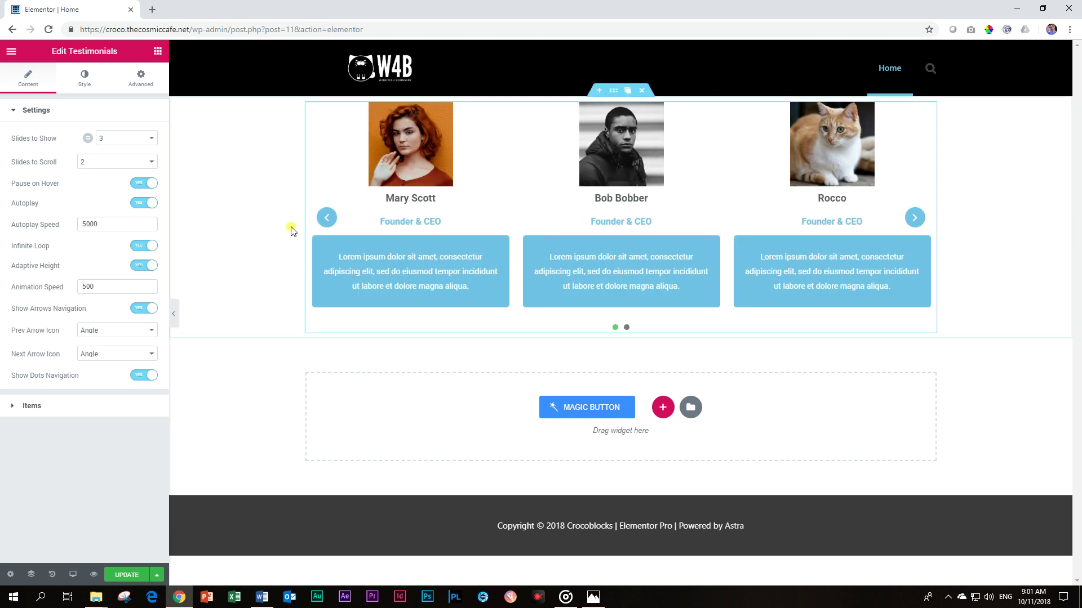
{"action": "left_click", "coordinate": [146, 310]}
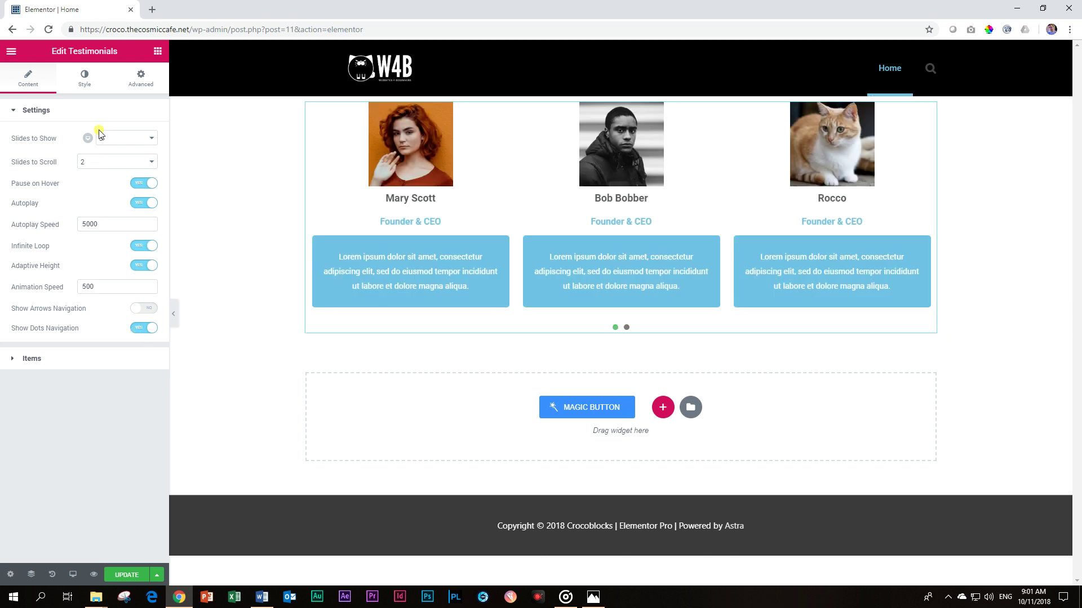
{"action": "left_click", "coordinate": [49, 116]}
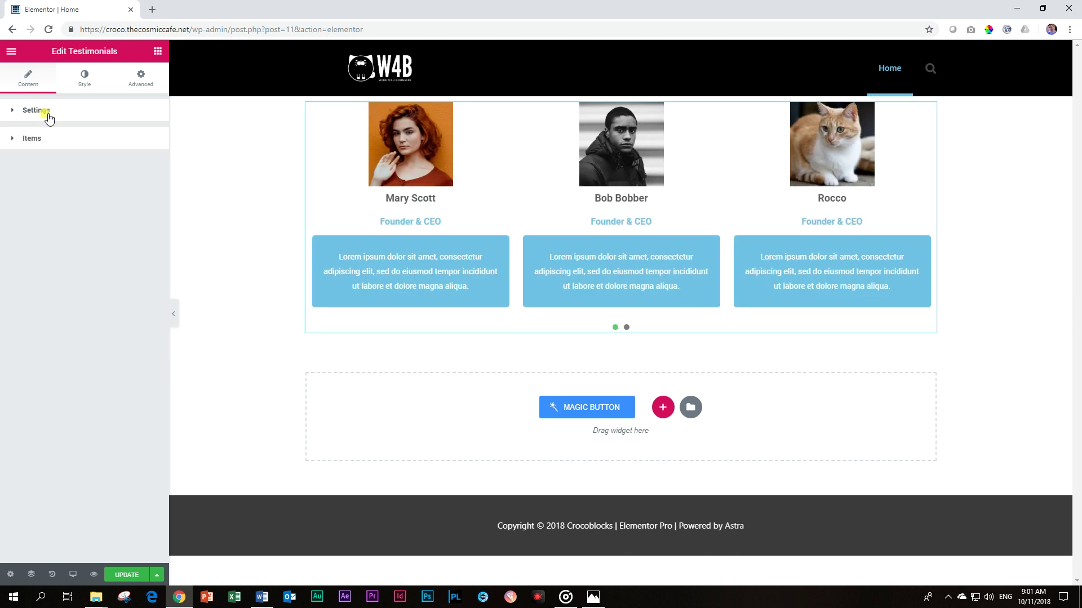
Step: Try Equal Items Height in the Style tab and leave it off
{"action": "left_click", "coordinate": [92, 83]}
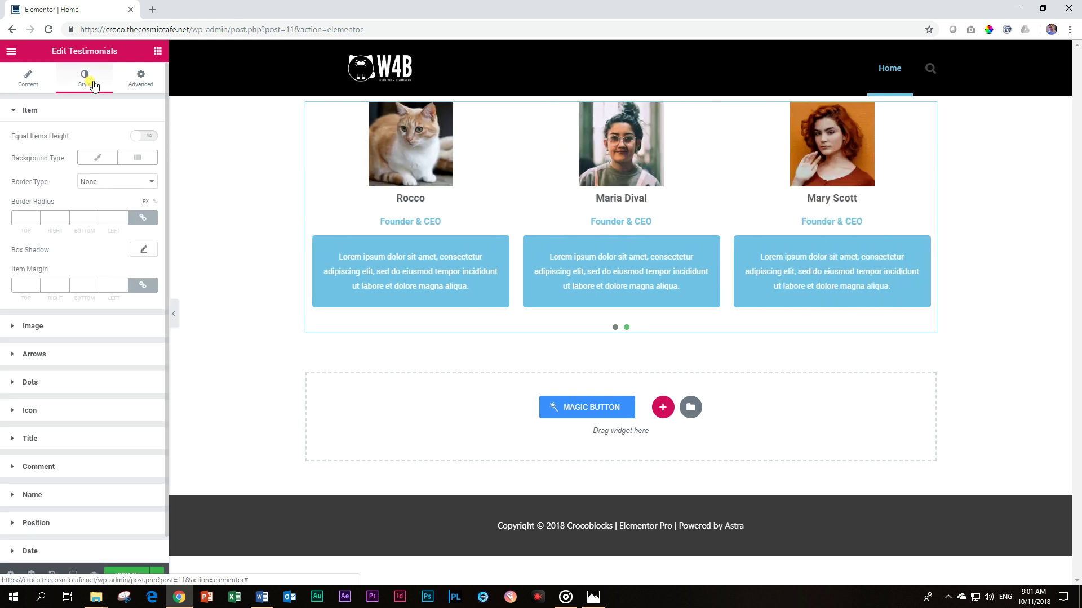
{"action": "left_click", "coordinate": [146, 139]}
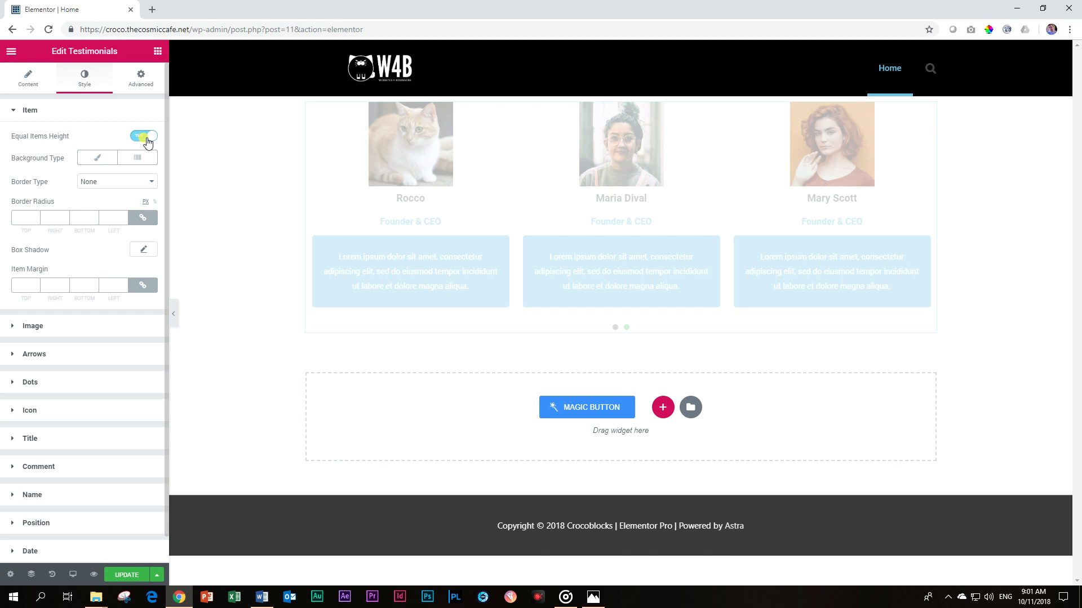
{"action": "left_click", "coordinate": [147, 138]}
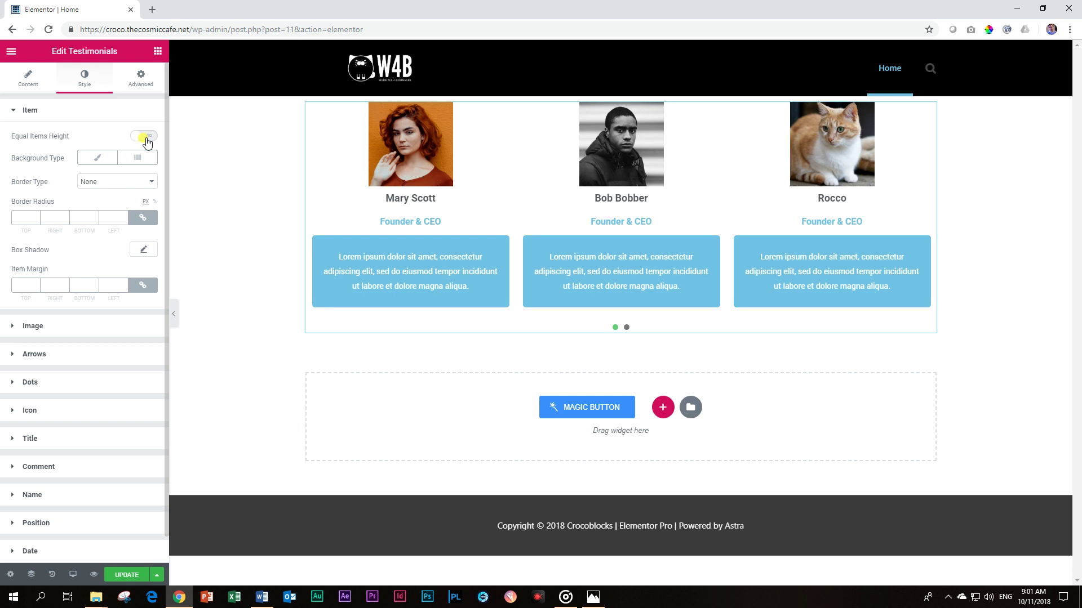
{"action": "left_click", "coordinate": [25, 83]}
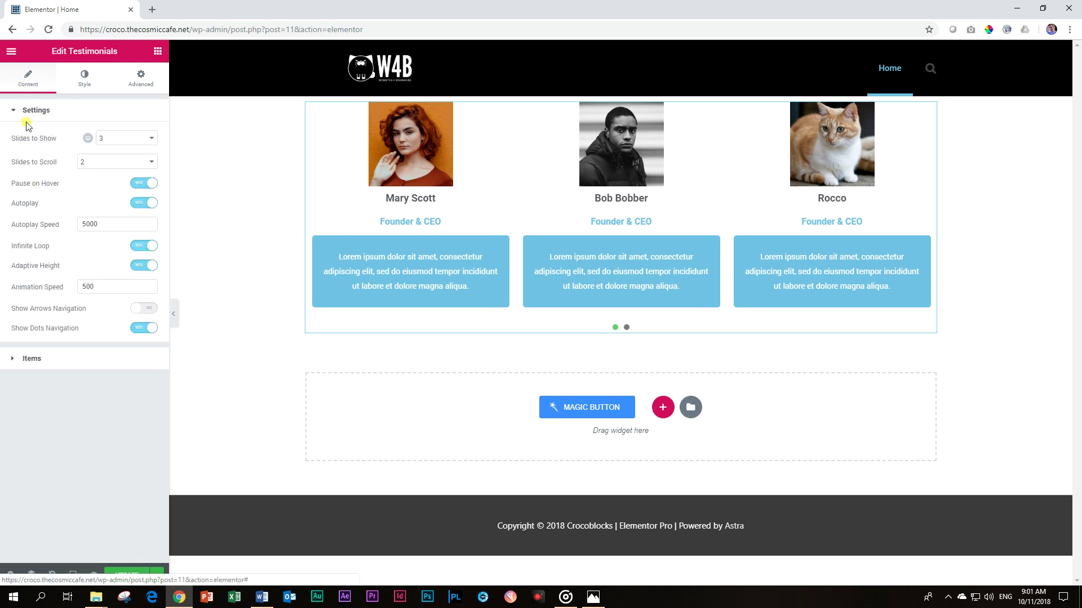
Step: Paste a second copy of the Lorem ipsum paragraph into item #1's comment
{"action": "left_click", "coordinate": [35, 359]}
{"action": "left_click", "coordinate": [53, 175]}
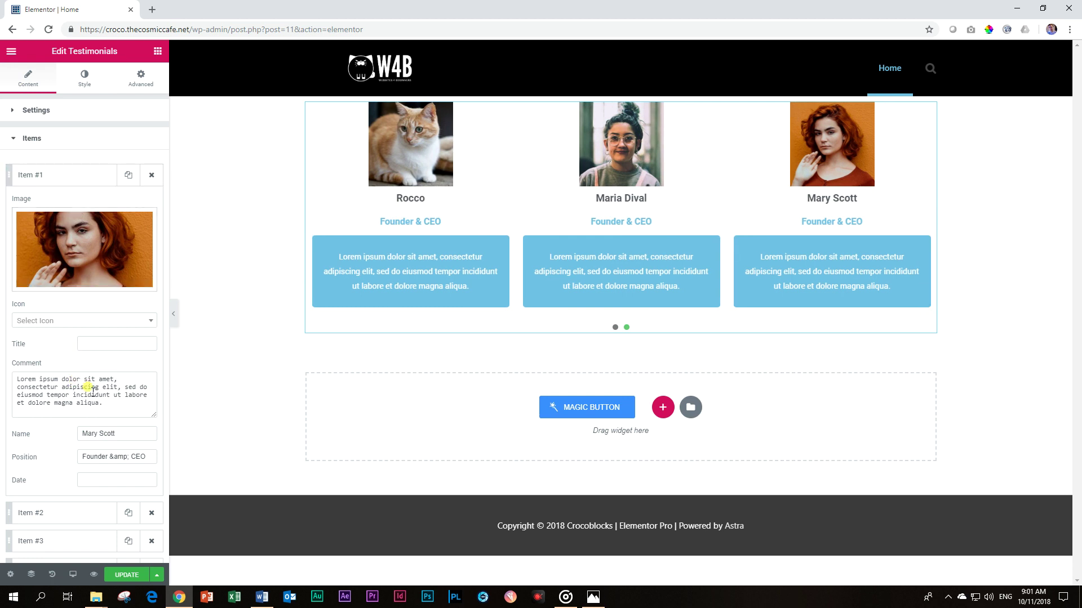
{"action": "left_click", "coordinate": [118, 403]}
{"action": "key", "text": "ctrl+a"}
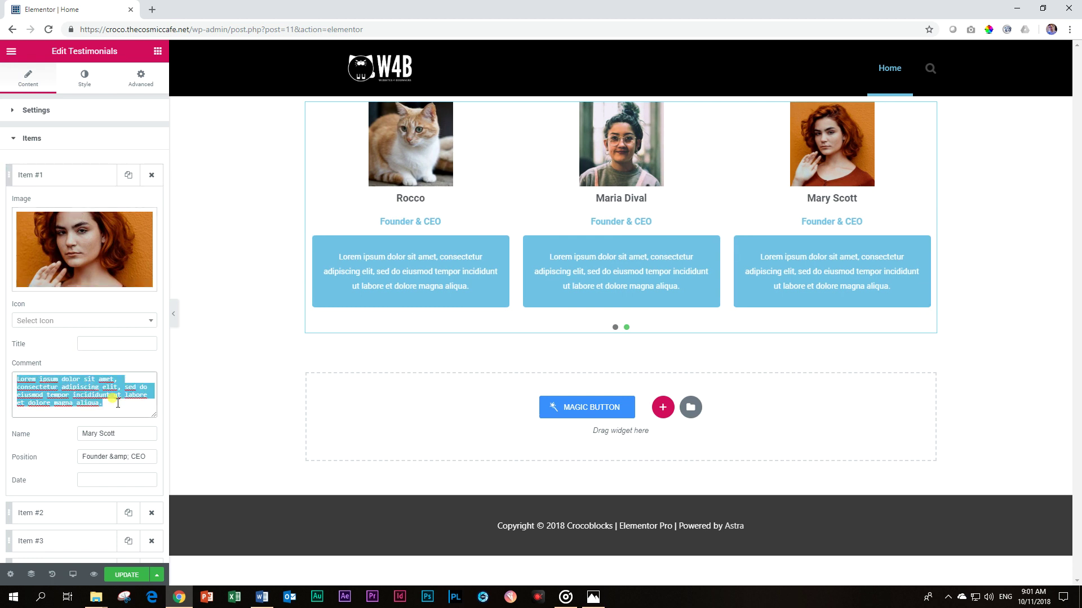
{"action": "key", "text": "ctrl+c"}
{"action": "left_click", "coordinate": [120, 405]}
{"action": "key", "text": "ctrl+v"}
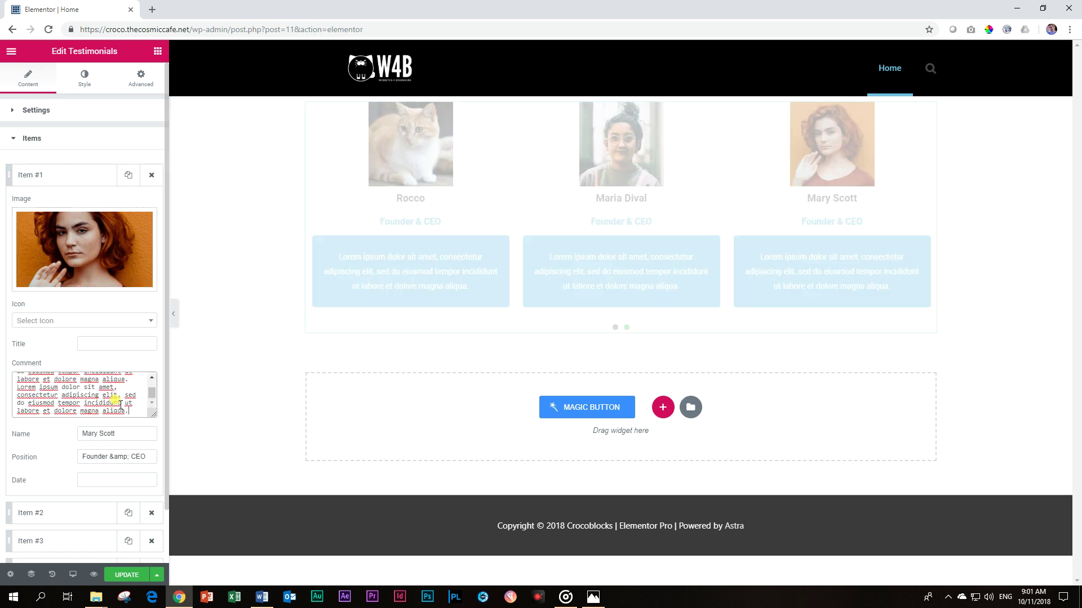
Step: Recheck Equal Items Height with the longer comment, leaving it off
{"action": "left_click", "coordinate": [75, 85]}
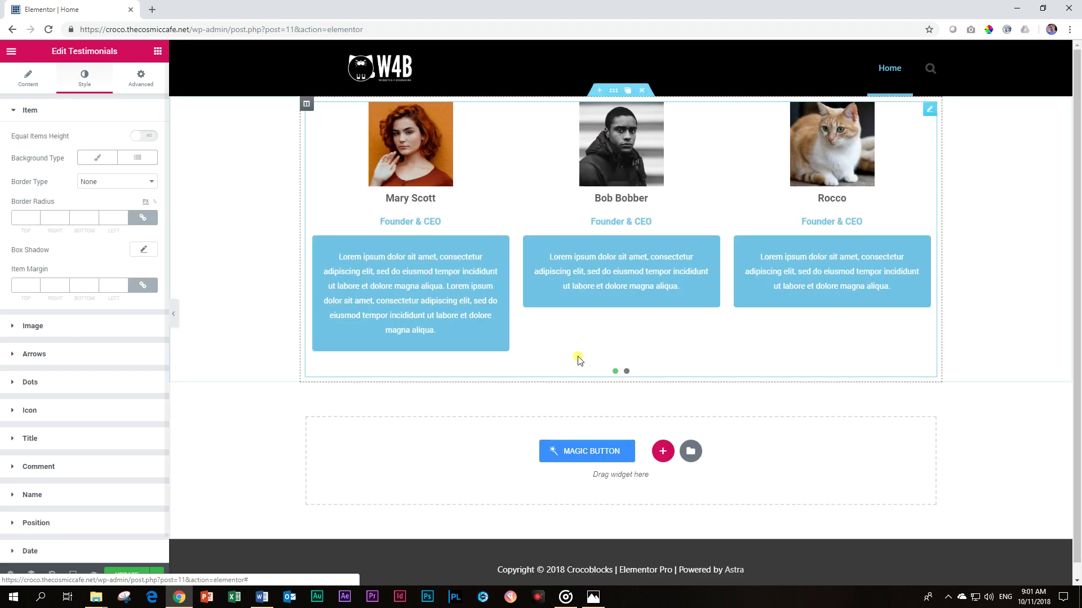
{"action": "left_click", "coordinate": [145, 136]}
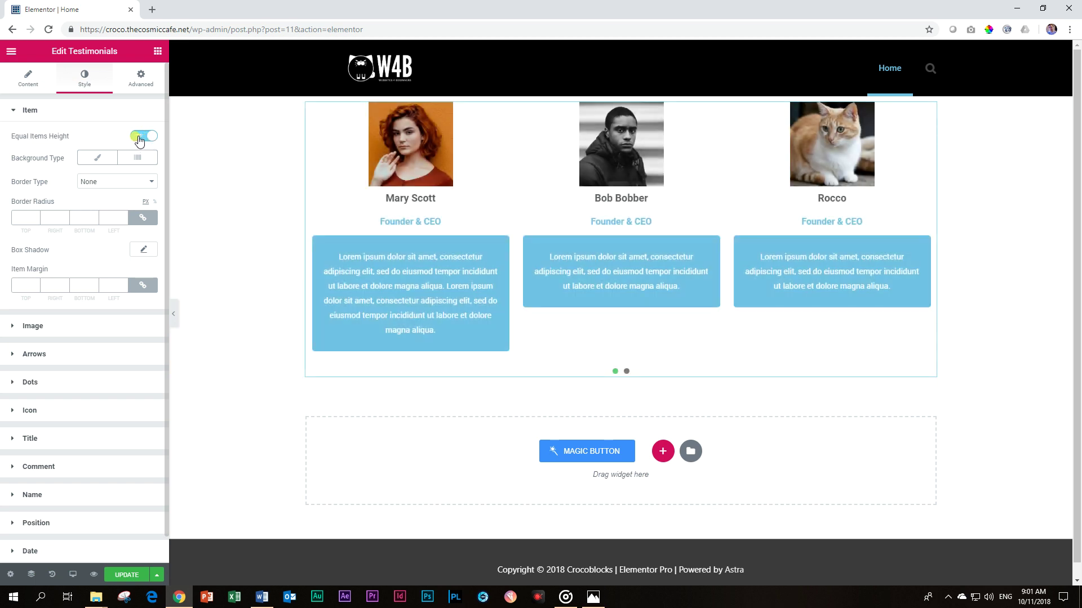
{"action": "left_click", "coordinate": [143, 137]}
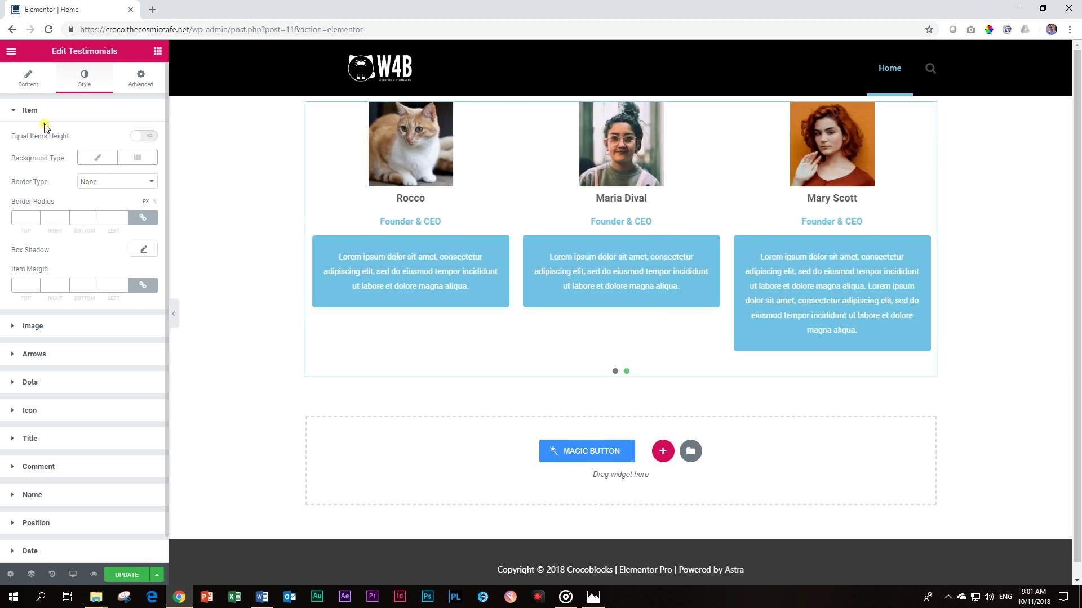
{"action": "left_click", "coordinate": [43, 111]}
Step: Give the testimonial photos 228 px height and 60 px corner radius, keeping centre alignment
{"action": "left_click", "coordinate": [46, 141]}
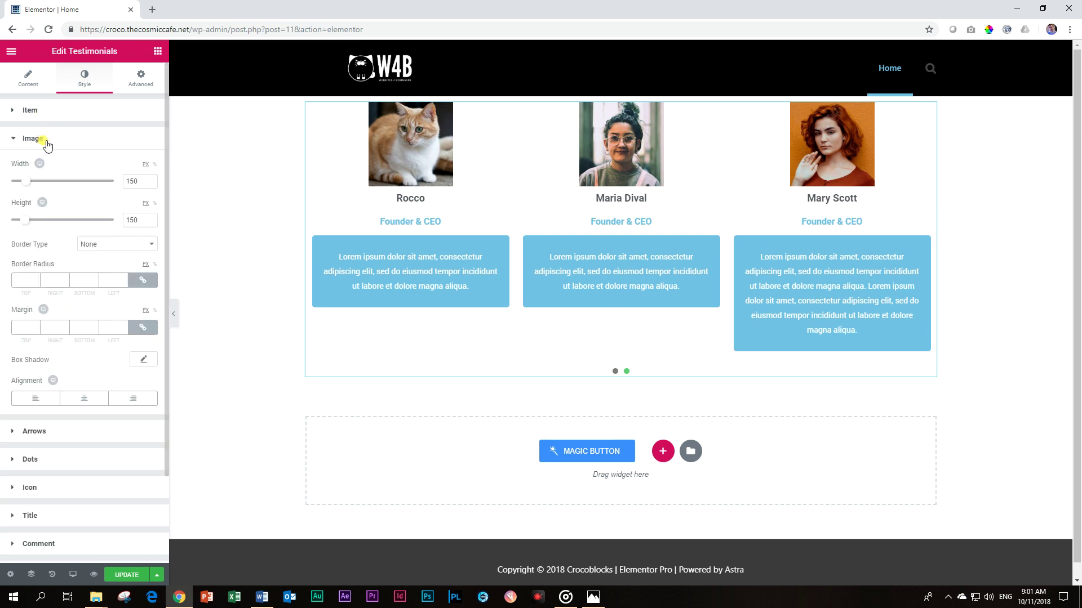
{"action": "left_click_drag", "start_coordinate": [23, 221], "coordinate": [35, 225]}
{"action": "left_click", "coordinate": [22, 277]}
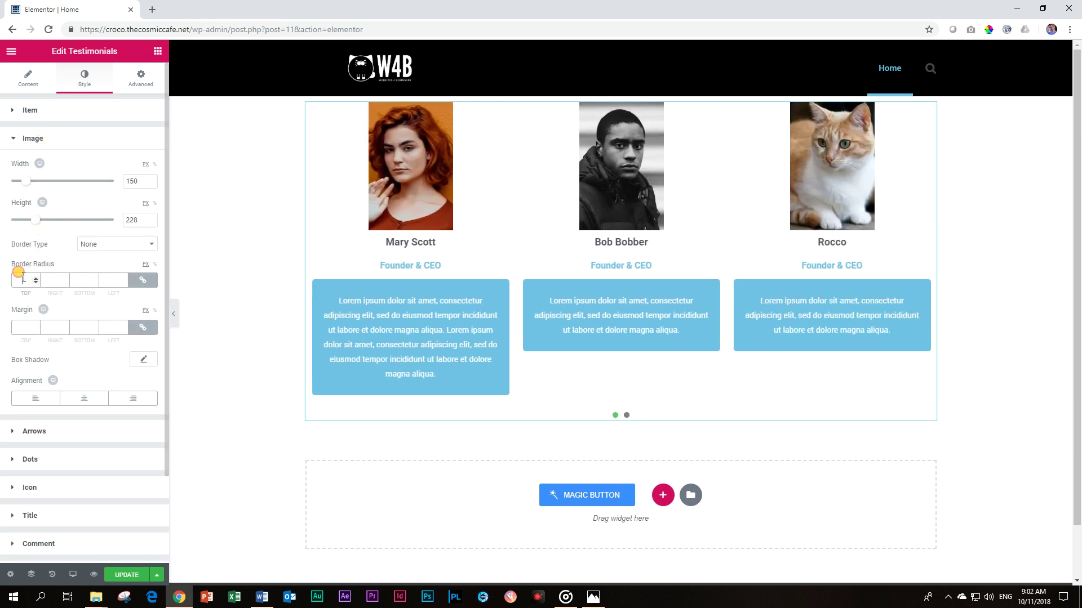
{"action": "type", "text": "60"}
{"action": "key", "text": "Tab"}
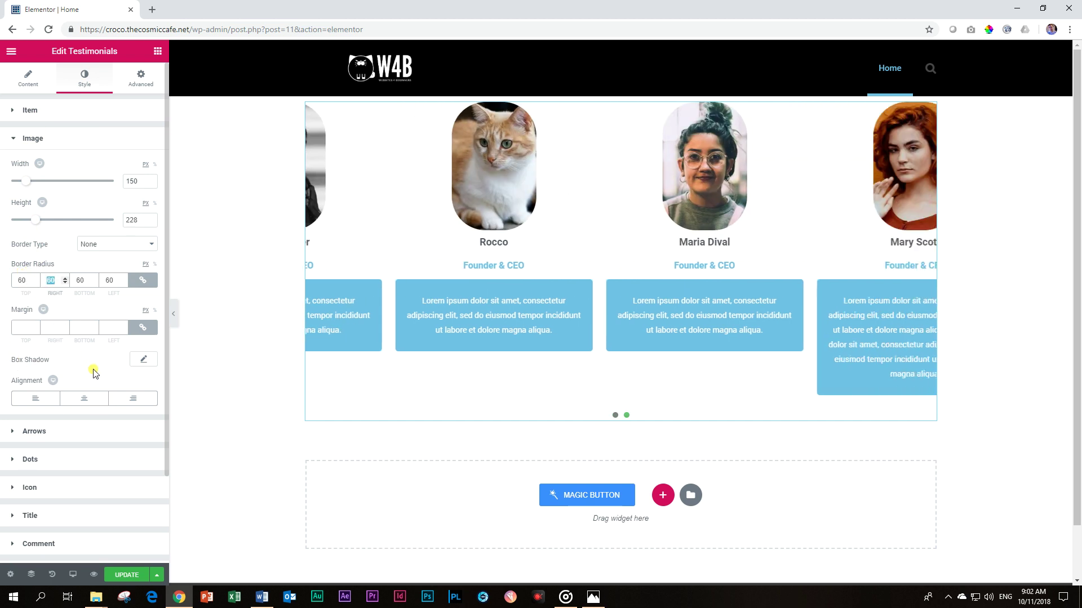
{"action": "left_click", "coordinate": [133, 399]}
{"action": "left_click", "coordinate": [85, 398]}
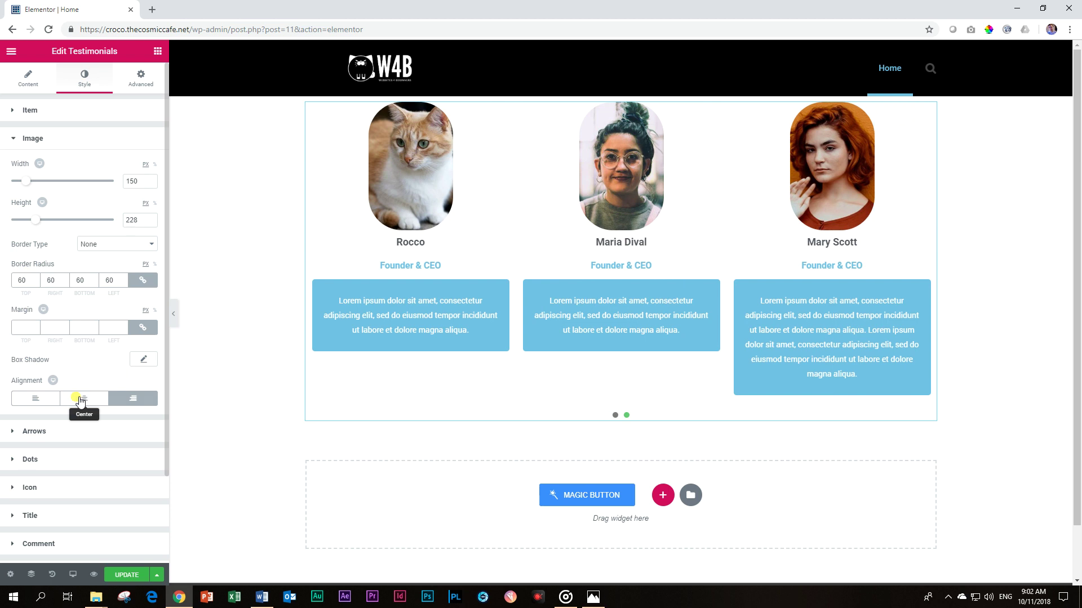
{"action": "left_click", "coordinate": [40, 401]}
{"action": "key", "text": "ctrl+z"}
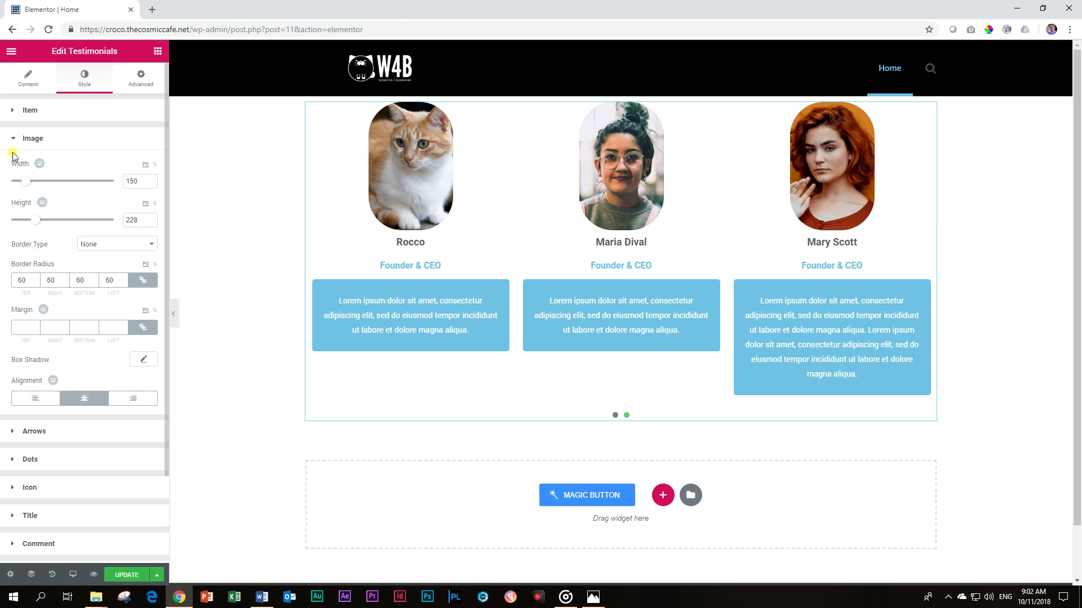
{"action": "left_click", "coordinate": [15, 141]}
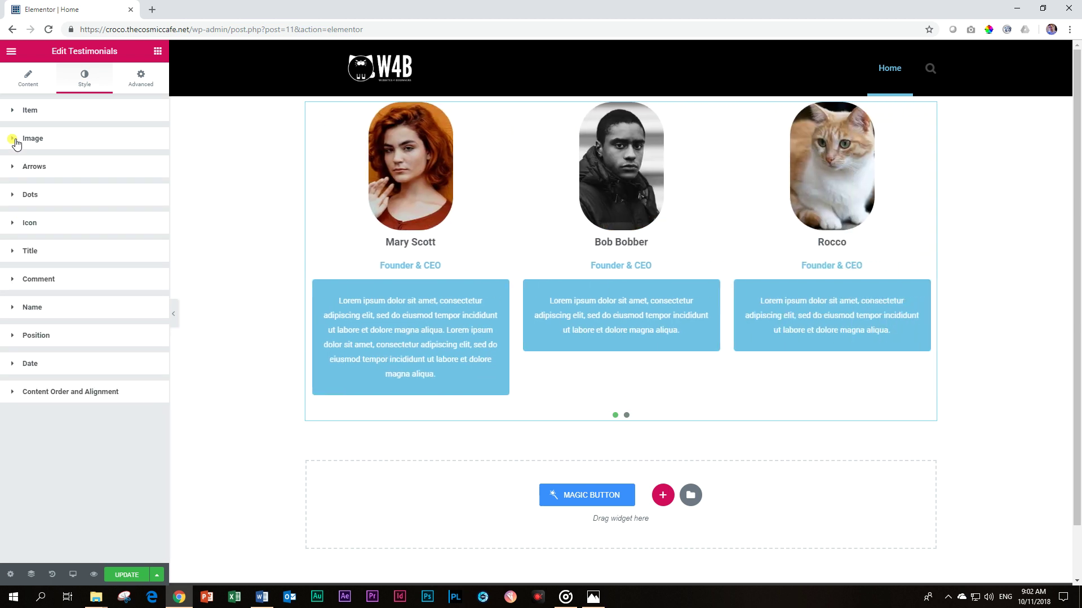
Step: Browse the Arrows, Dots, Icon and Title style sections
{"action": "left_click", "coordinate": [33, 170]}
{"action": "scroll", "coordinate": [17, 243], "scroll_direction": "down", "scroll_amount": 3}
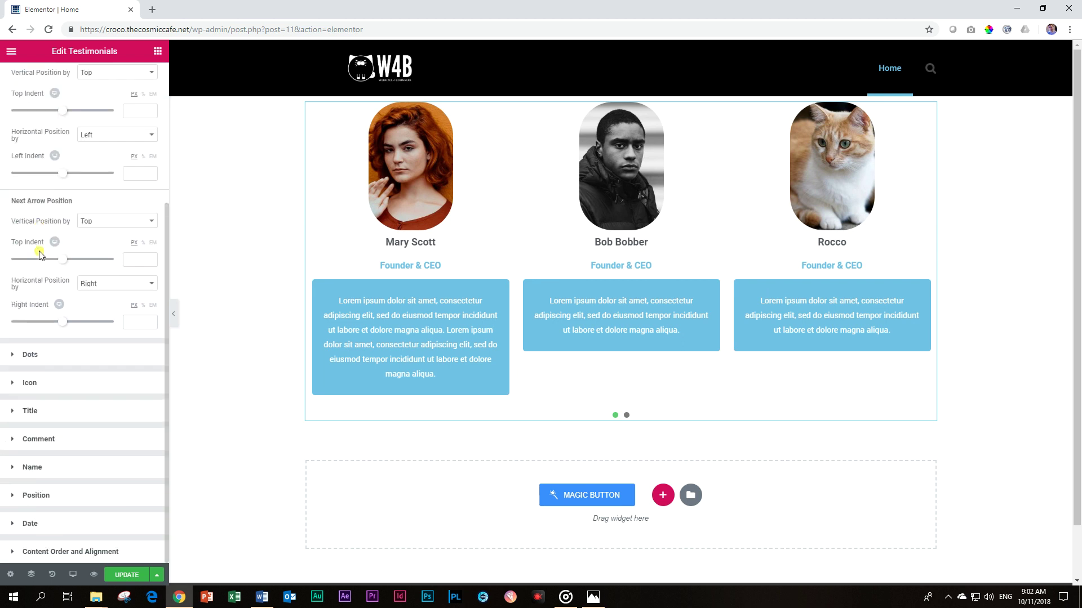
{"action": "scroll", "coordinate": [41, 199], "scroll_direction": "up", "scroll_amount": 2}
{"action": "scroll", "coordinate": [41, 198], "scroll_direction": "up", "scroll_amount": 2}
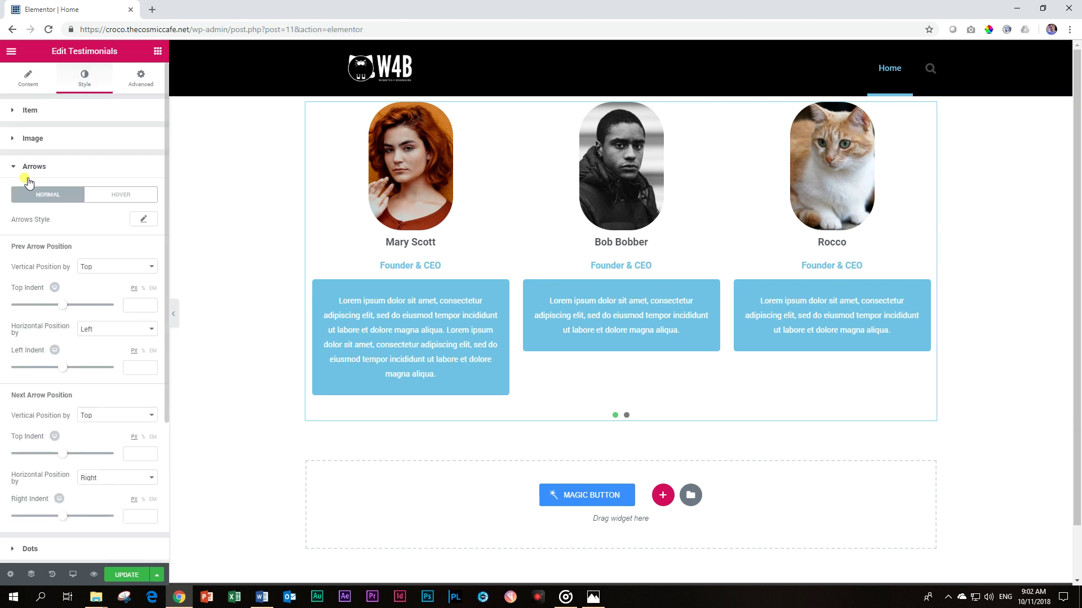
{"action": "left_click", "coordinate": [17, 169]}
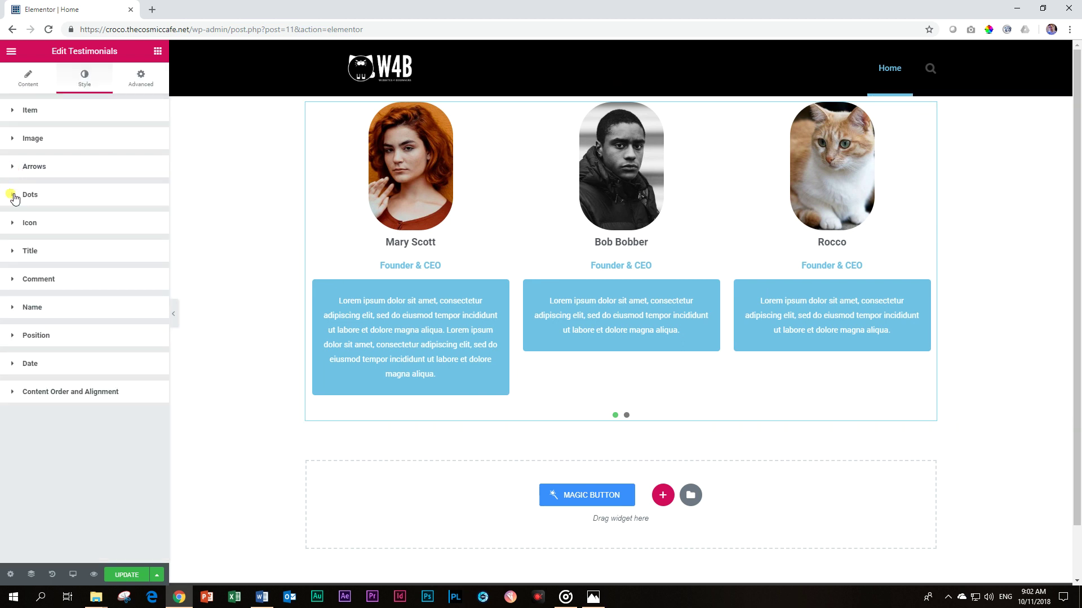
{"action": "left_click", "coordinate": [14, 197]}
{"action": "left_click", "coordinate": [14, 198]}
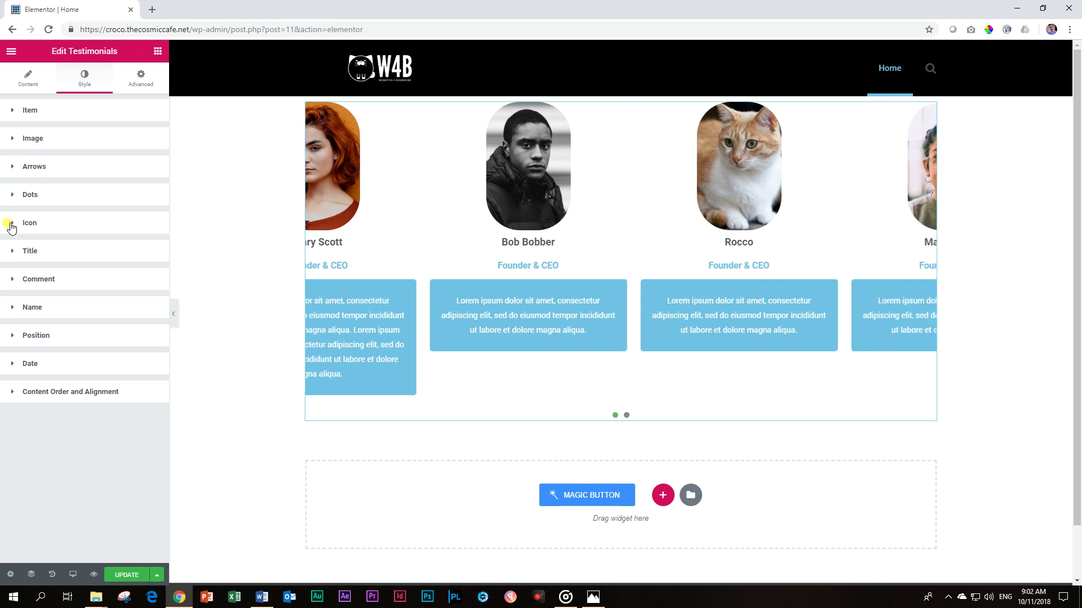
{"action": "left_click", "coordinate": [11, 225]}
{"action": "left_click", "coordinate": [13, 252]}
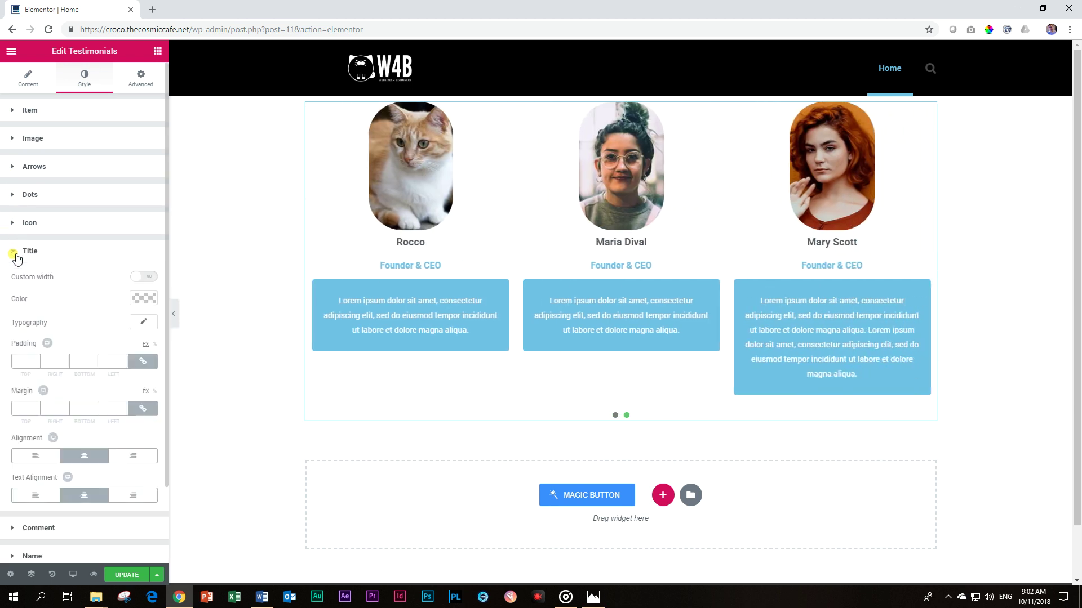
{"action": "scroll", "coordinate": [20, 248], "scroll_direction": "down", "scroll_amount": 2}
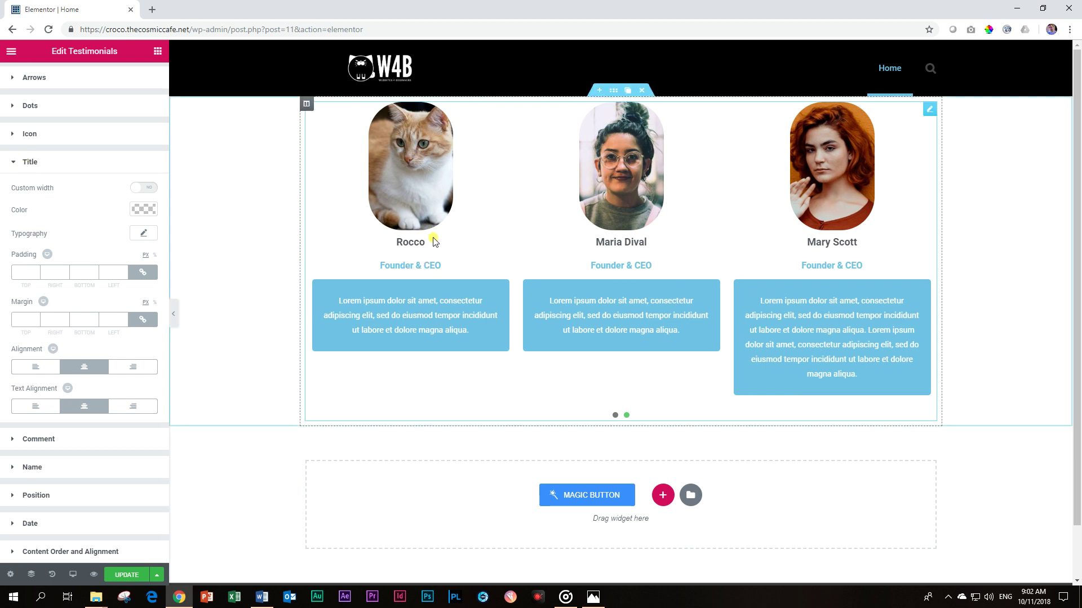
{"action": "left_click", "coordinate": [49, 163]}
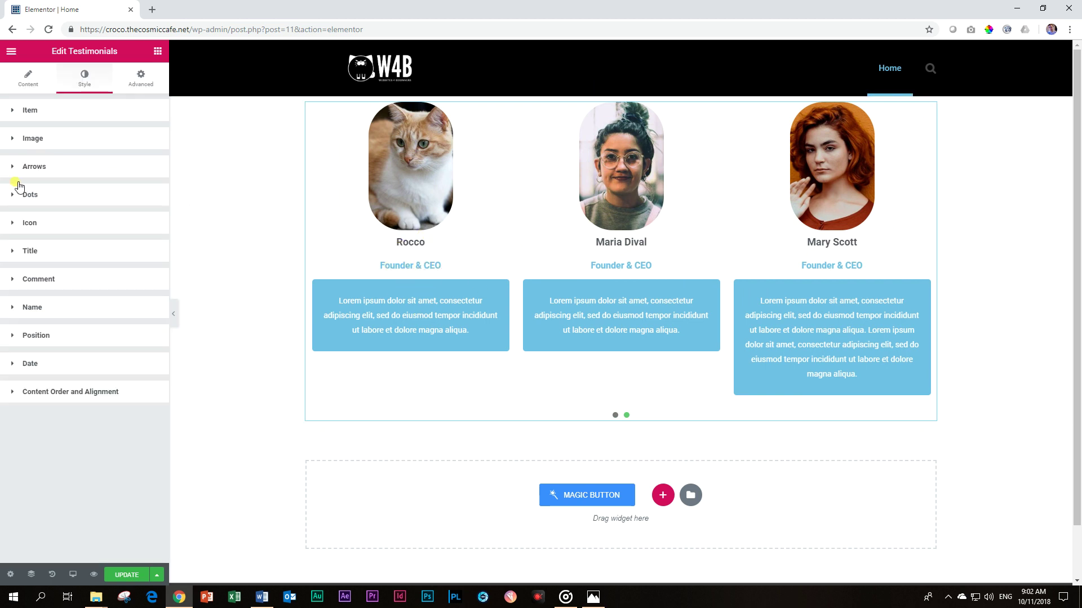
Step: Open the Comment style section, showing 350 px width and 5 px radius
{"action": "left_click", "coordinate": [23, 282]}
{"action": "left_click", "coordinate": [23, 282]}
{"action": "left_click", "coordinate": [48, 391]}
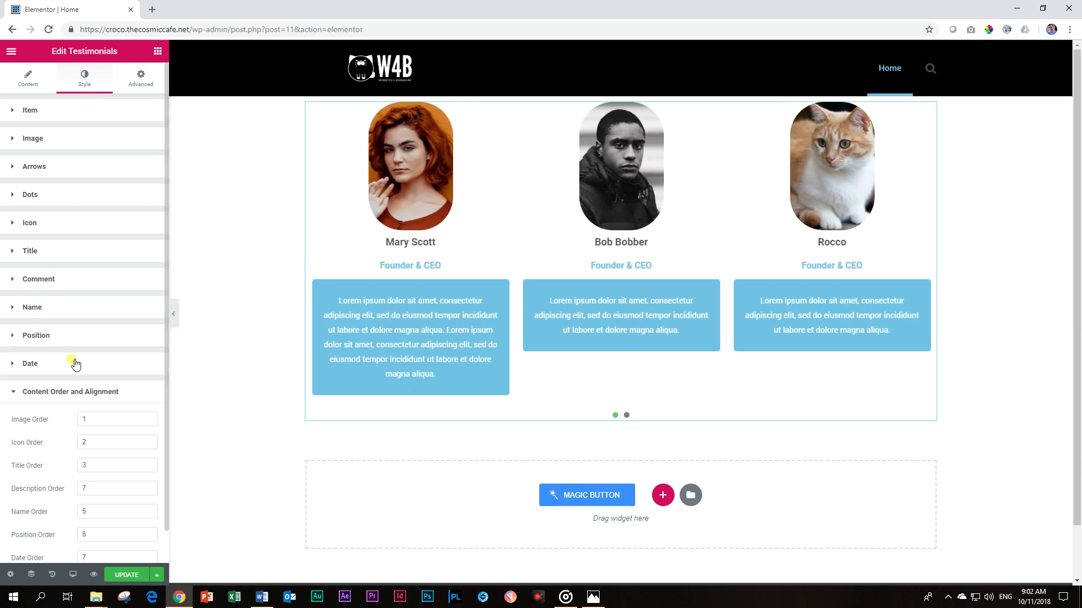
{"action": "scroll", "coordinate": [77, 338], "scroll_direction": "down", "scroll_amount": 1}
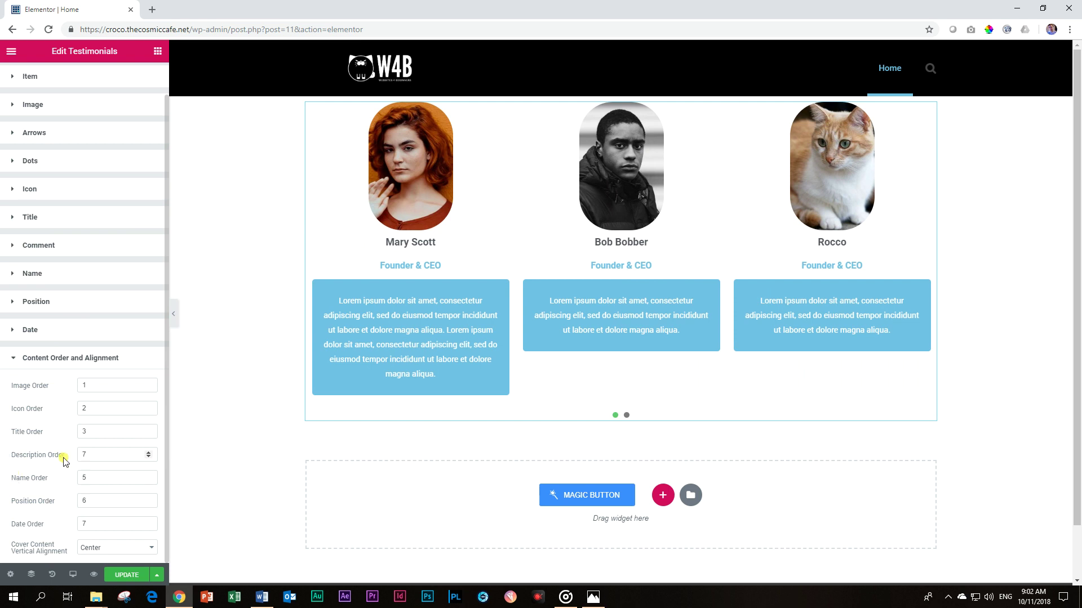
{"action": "left_click", "coordinate": [13, 257]}
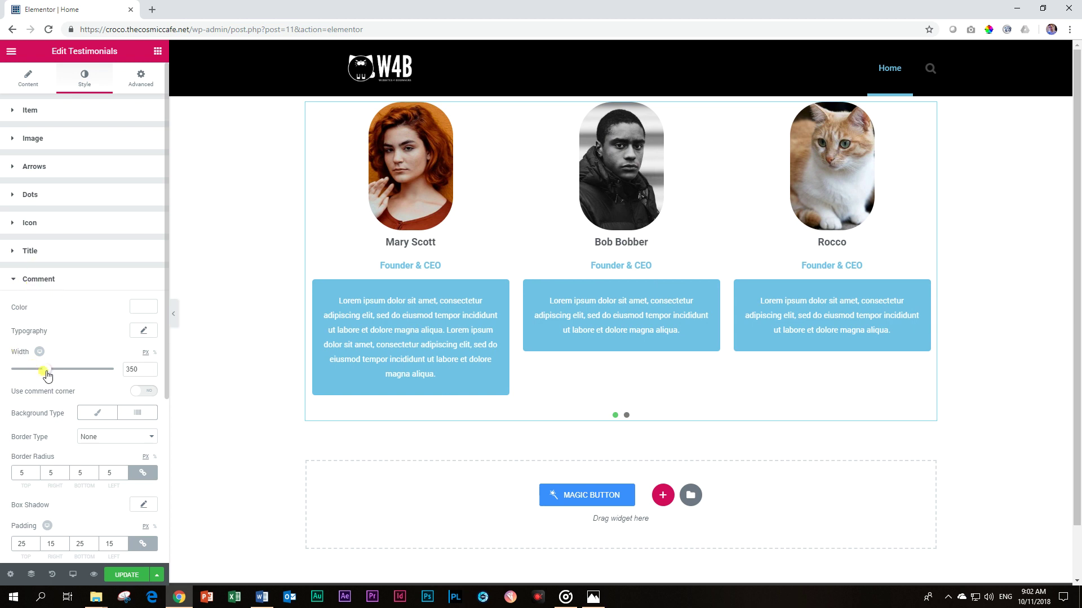
Step: Set Slides to Show to 1, giving a single testimonial with three dots
{"action": "left_click", "coordinate": [28, 79]}
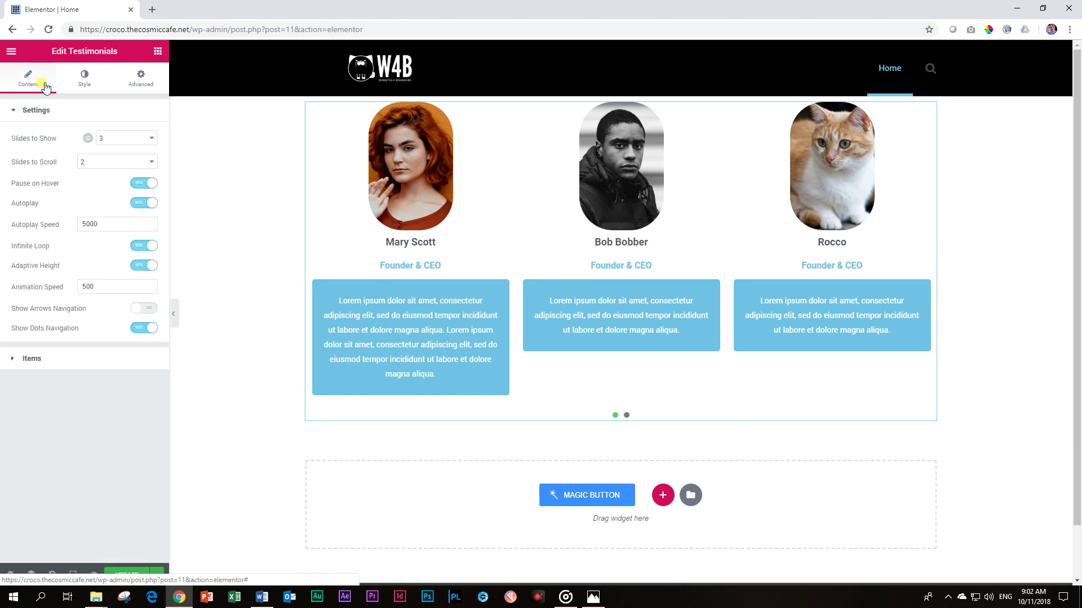
{"action": "left_click", "coordinate": [99, 140]}
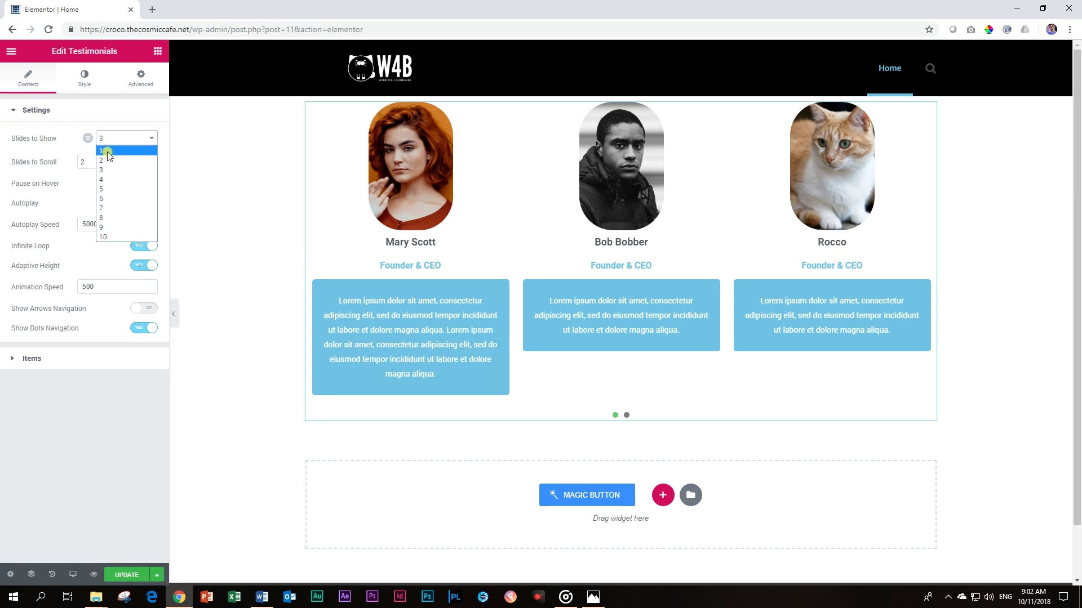
{"action": "left_click", "coordinate": [107, 151]}
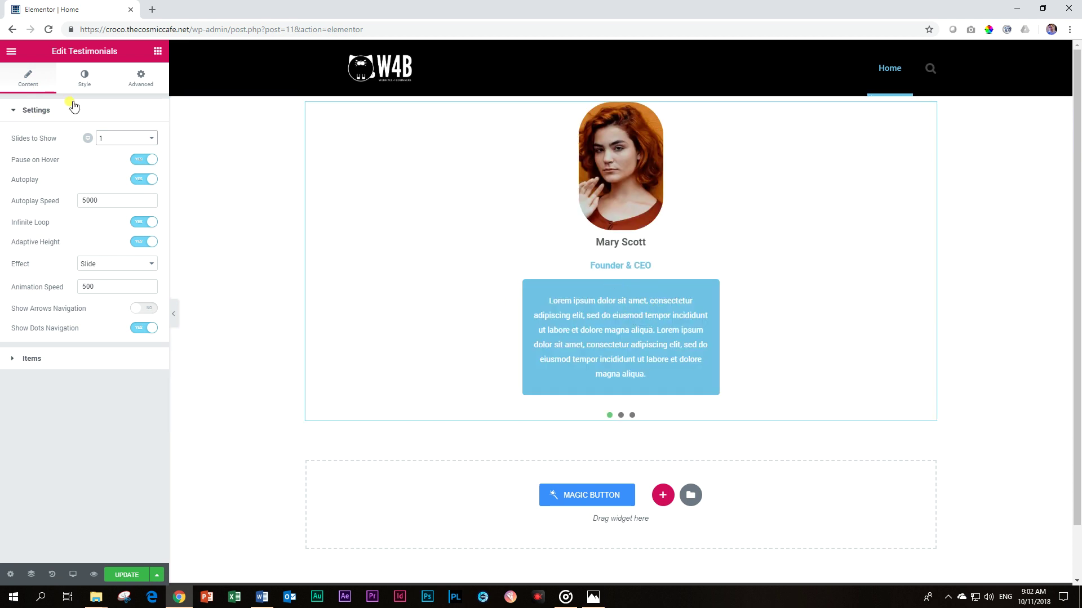
Step: Drag the Comment width to 676 px, testing the text colour's alpha along the way
{"action": "left_click", "coordinate": [83, 77]}
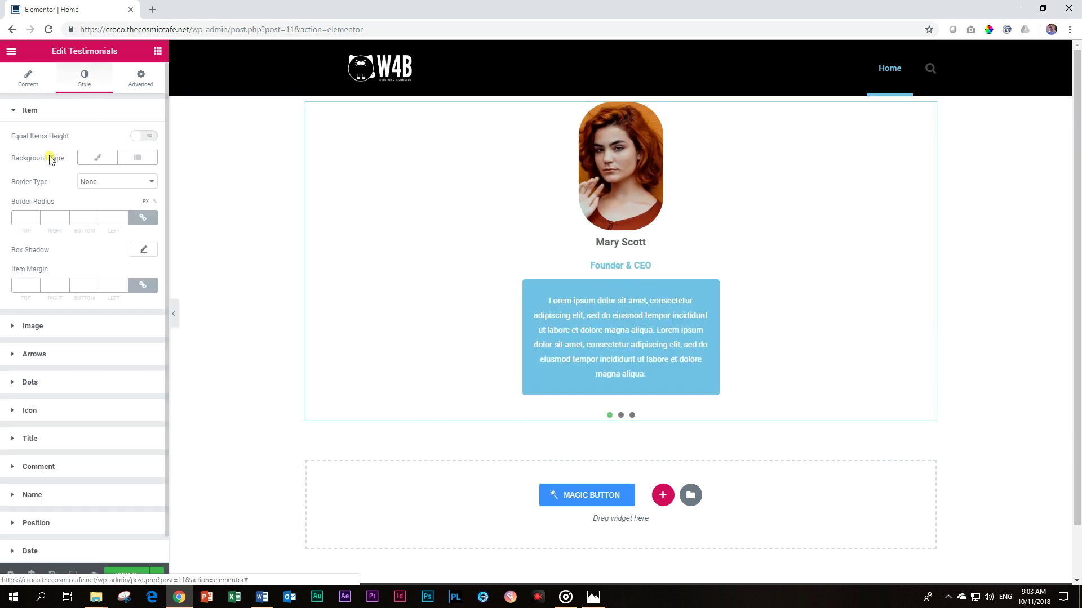
{"action": "left_click", "coordinate": [48, 466]}
{"action": "left_click_drag", "start_coordinate": [46, 377], "coordinate": [80, 376]}
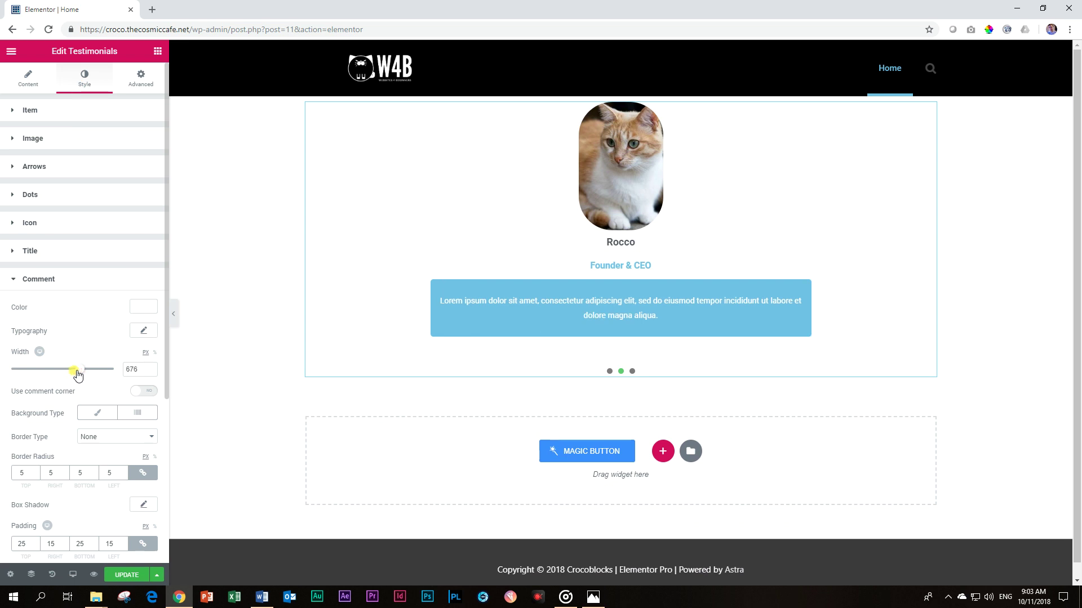
{"action": "scroll", "coordinate": [77, 293], "scroll_direction": "down", "scroll_amount": 1}
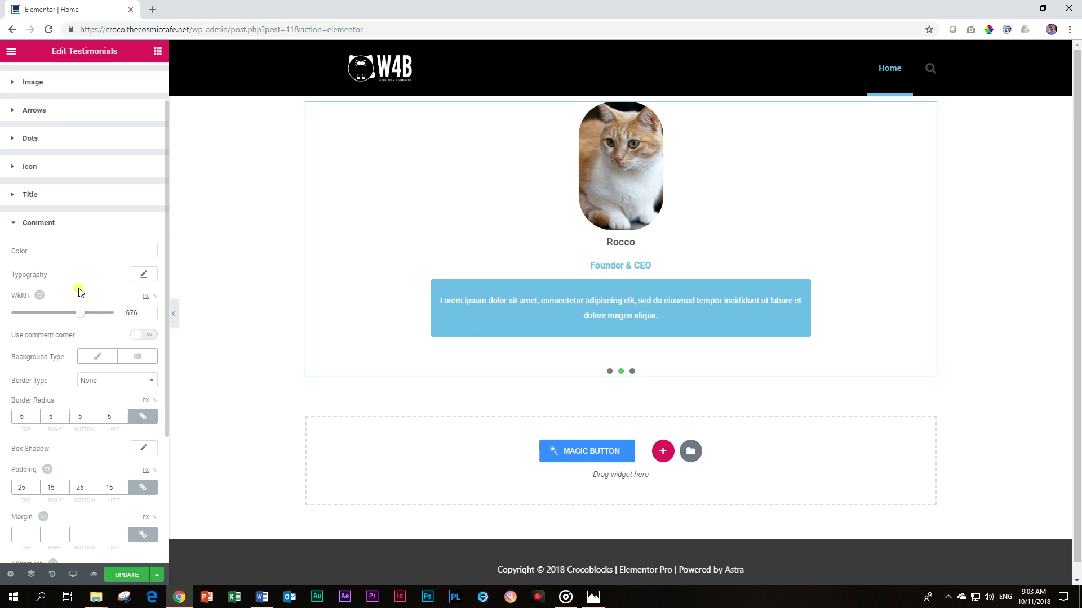
{"action": "left_click", "coordinate": [148, 250]}
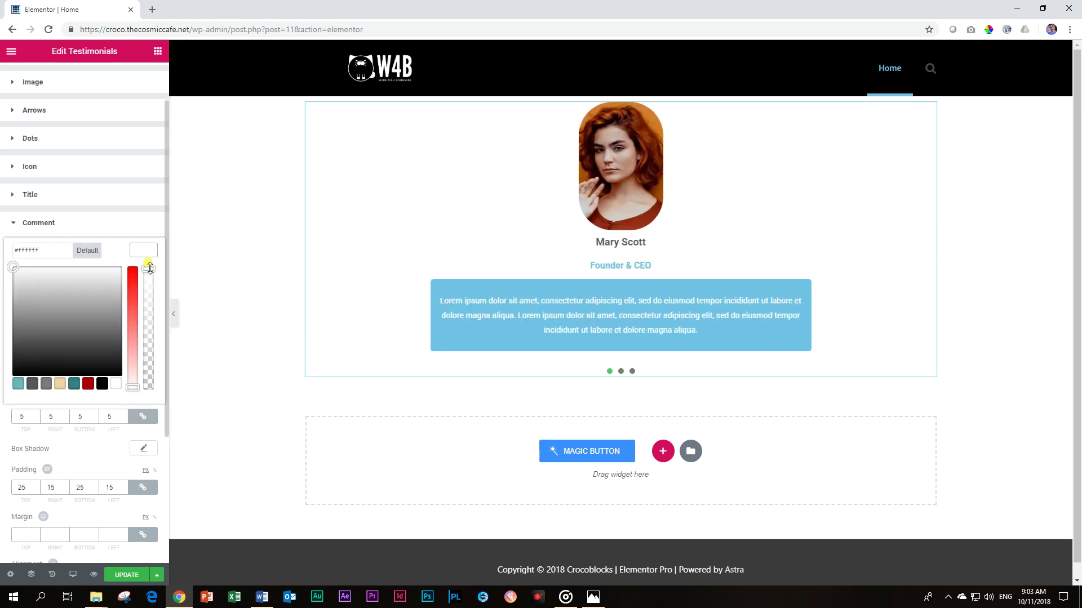
{"action": "mouse_move", "coordinate": [149, 268]}
{"action": "left_mouse_down"}
{"action": "mouse_move", "coordinate": [148, 398]}
{"action": "mouse_move", "coordinate": [152, 261]}
{"action": "left_mouse_up"}
{"action": "left_click", "coordinate": [22, 223]}
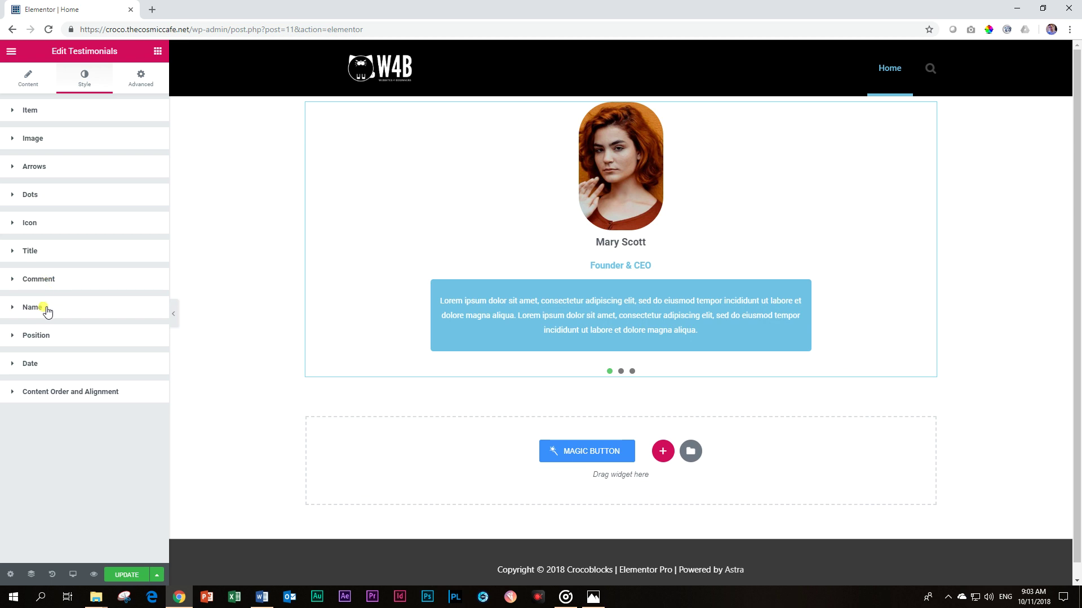
Step: Set the comment text colour to the dark red preset #a90003
{"action": "left_click", "coordinate": [46, 279]}
{"action": "scroll", "coordinate": [79, 285], "scroll_direction": "down", "scroll_amount": 3}
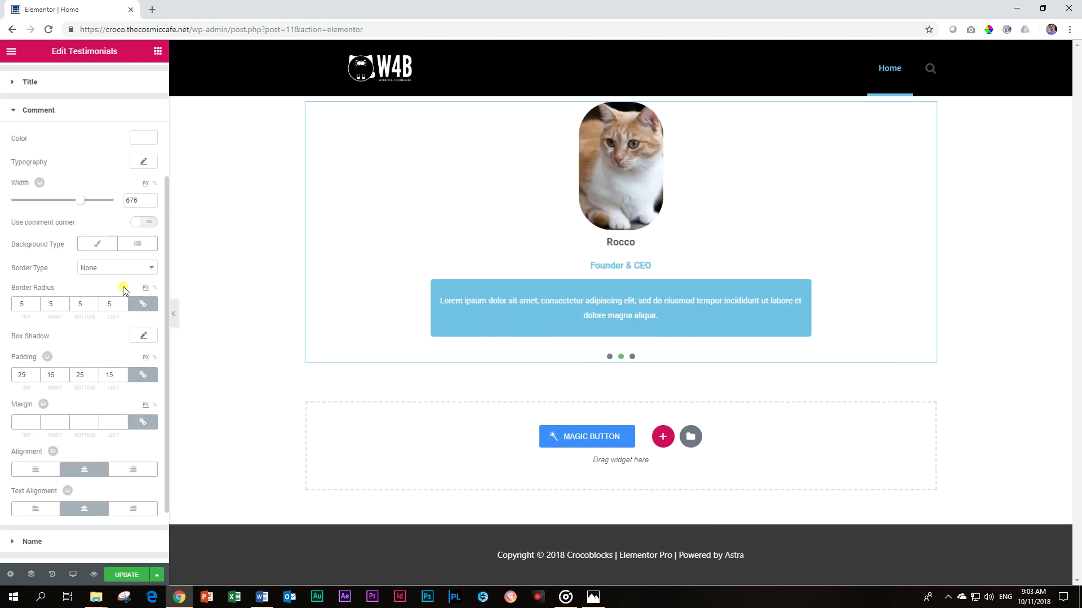
{"action": "scroll", "coordinate": [125, 291], "scroll_direction": "down", "scroll_amount": 1}
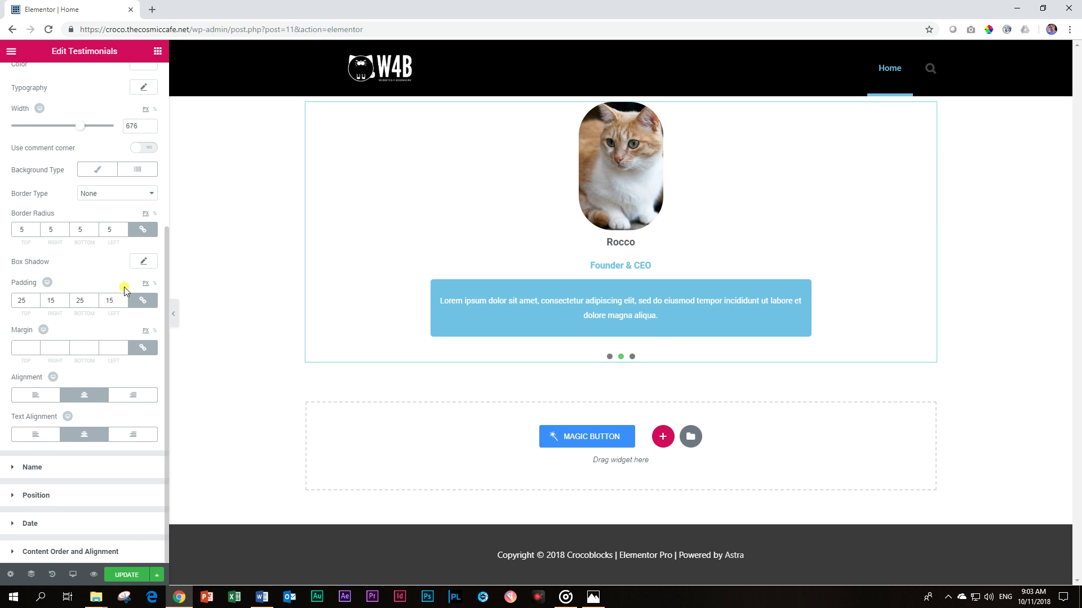
{"action": "left_click", "coordinate": [90, 170]}
{"action": "left_click", "coordinate": [151, 199]}
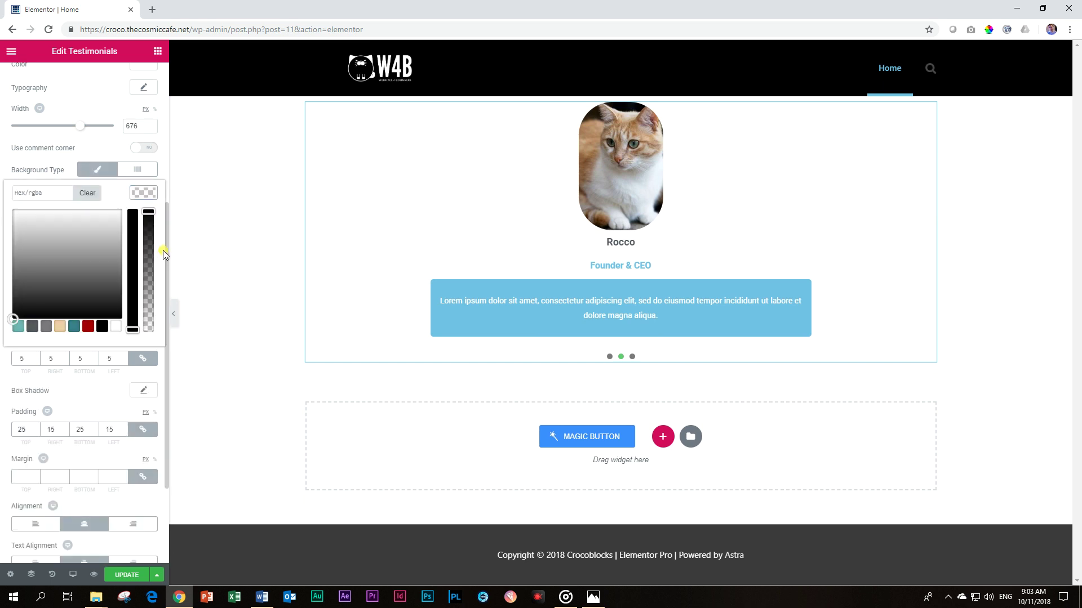
{"action": "left_click_drag", "start_coordinate": [148, 214], "coordinate": [149, 345]}
{"action": "left_click", "coordinate": [97, 170]}
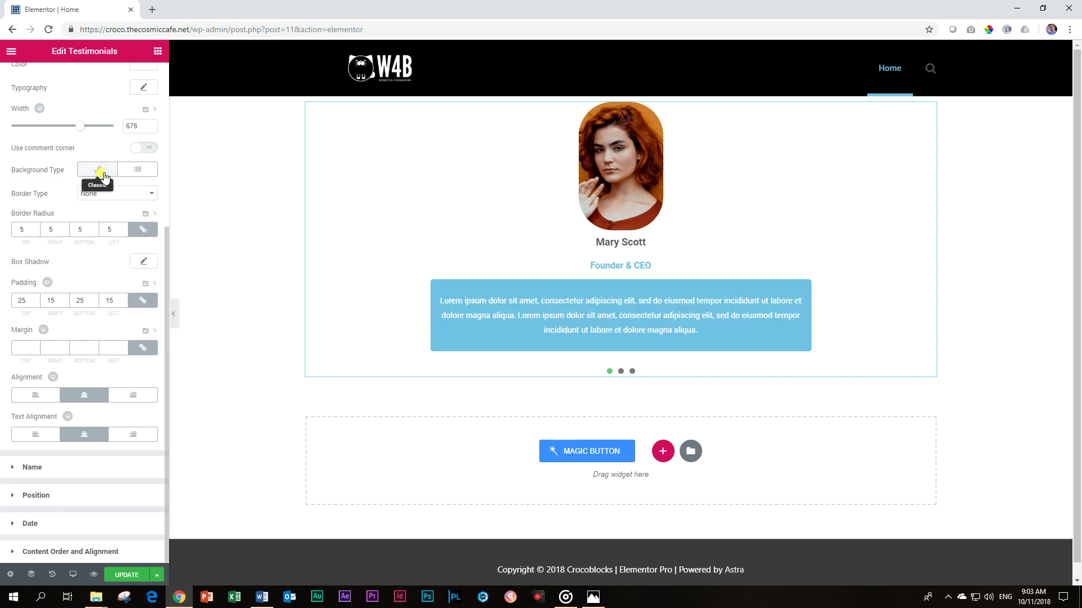
{"action": "scroll", "coordinate": [107, 177], "scroll_direction": "up", "scroll_amount": 3}
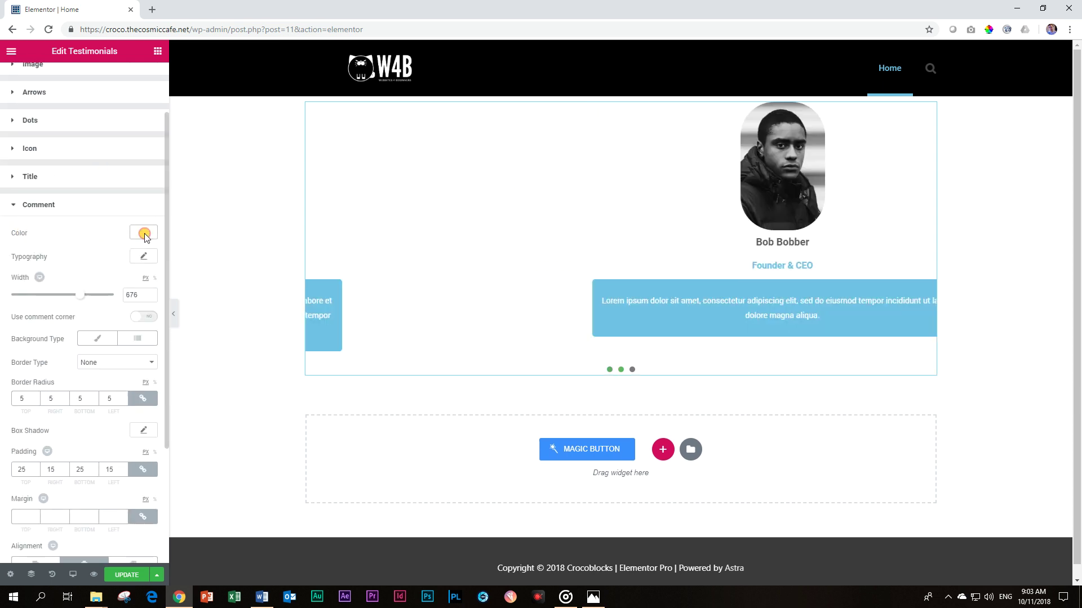
{"action": "left_click", "coordinate": [139, 234]}
{"action": "left_click", "coordinate": [89, 366]}
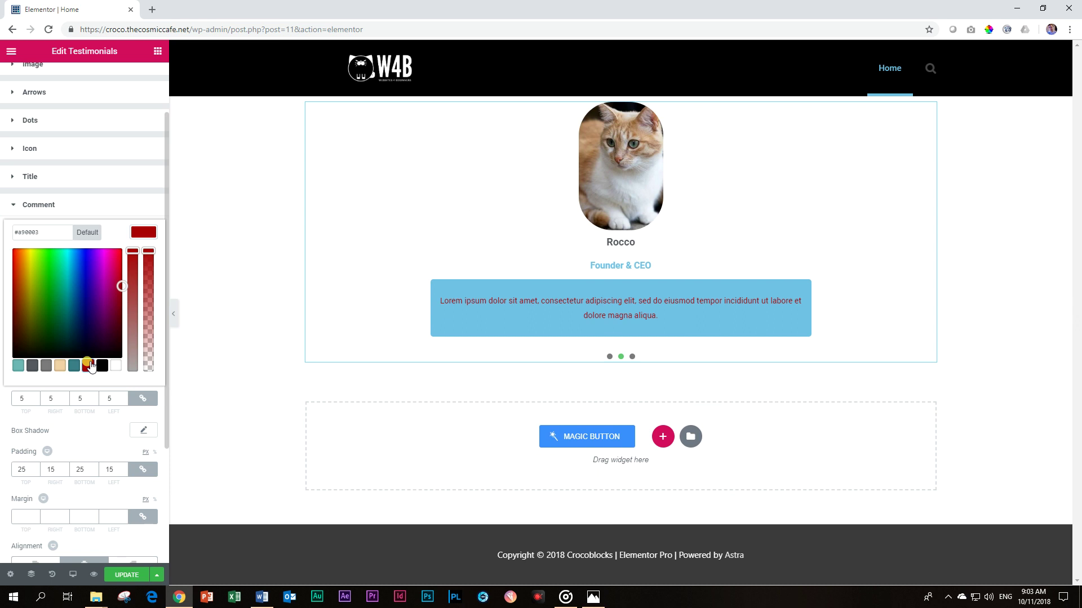
{"action": "left_click", "coordinate": [141, 235]}
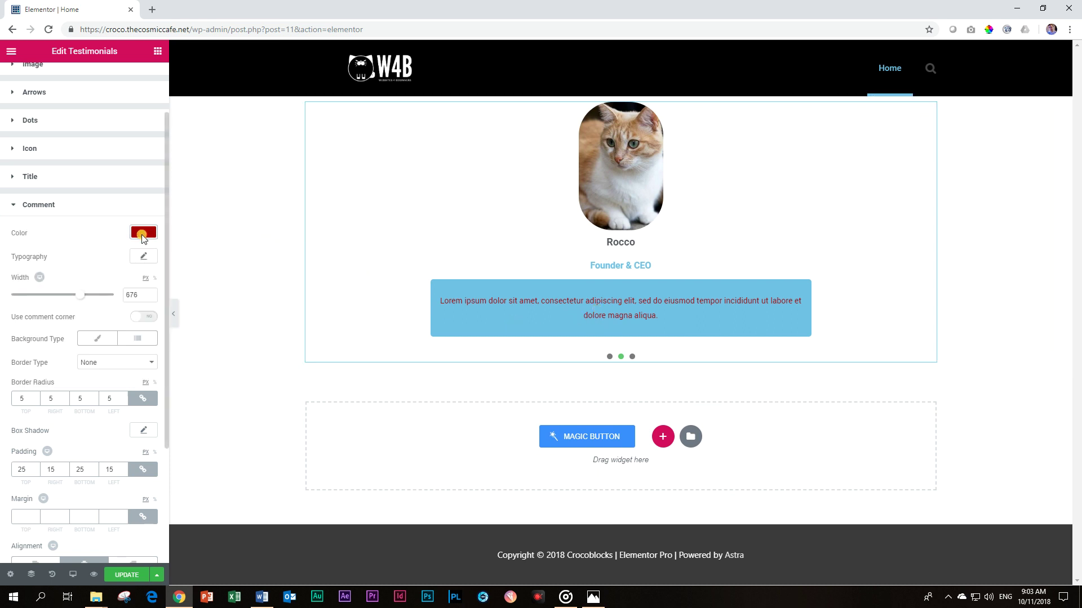
Step: Give the comment a Classic background with alpha at zero, removing the blue box
{"action": "left_click", "coordinate": [97, 339]}
{"action": "left_click", "coordinate": [144, 362]}
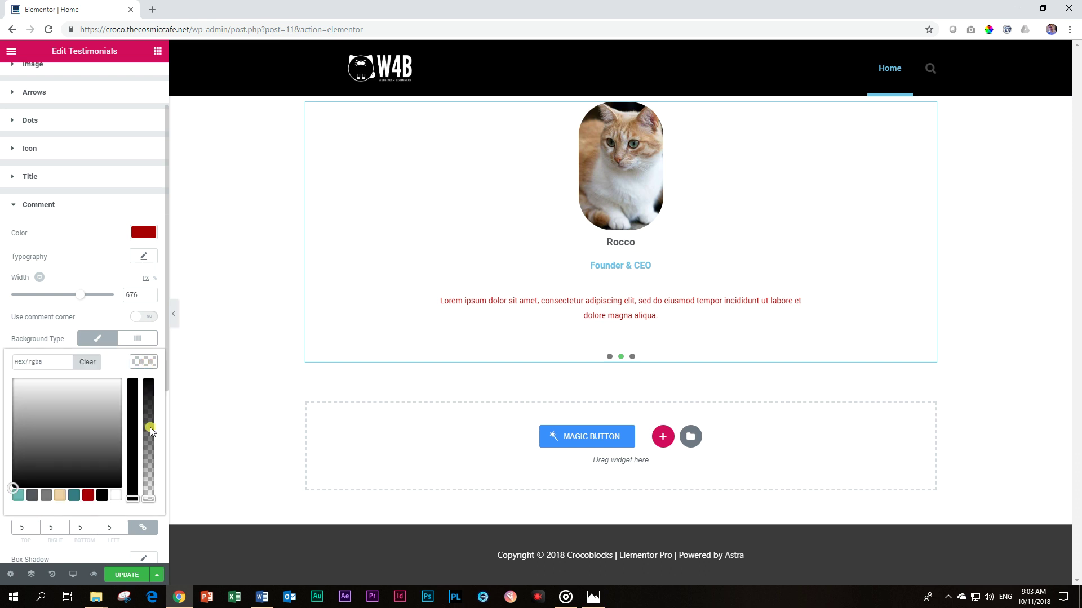
{"action": "mouse_move", "coordinate": [151, 431]}
{"action": "left_mouse_down"}
{"action": "mouse_move", "coordinate": [145, 495]}
{"action": "mouse_move", "coordinate": [145, 448]}
{"action": "left_mouse_up"}
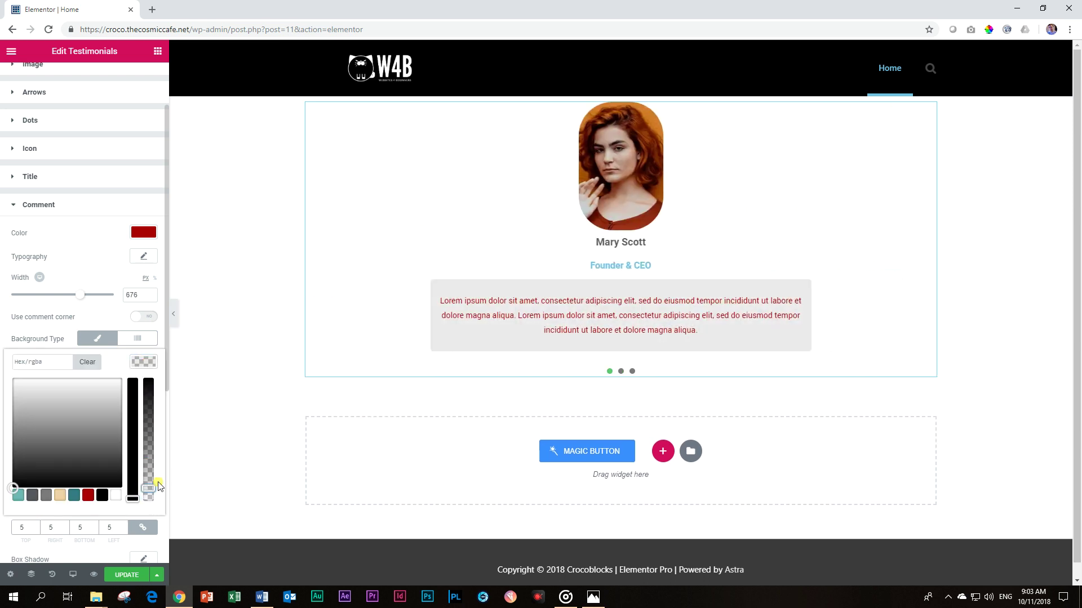
{"action": "left_click_drag", "start_coordinate": [150, 488], "coordinate": [148, 500]}
{"action": "left_click", "coordinate": [142, 363]}
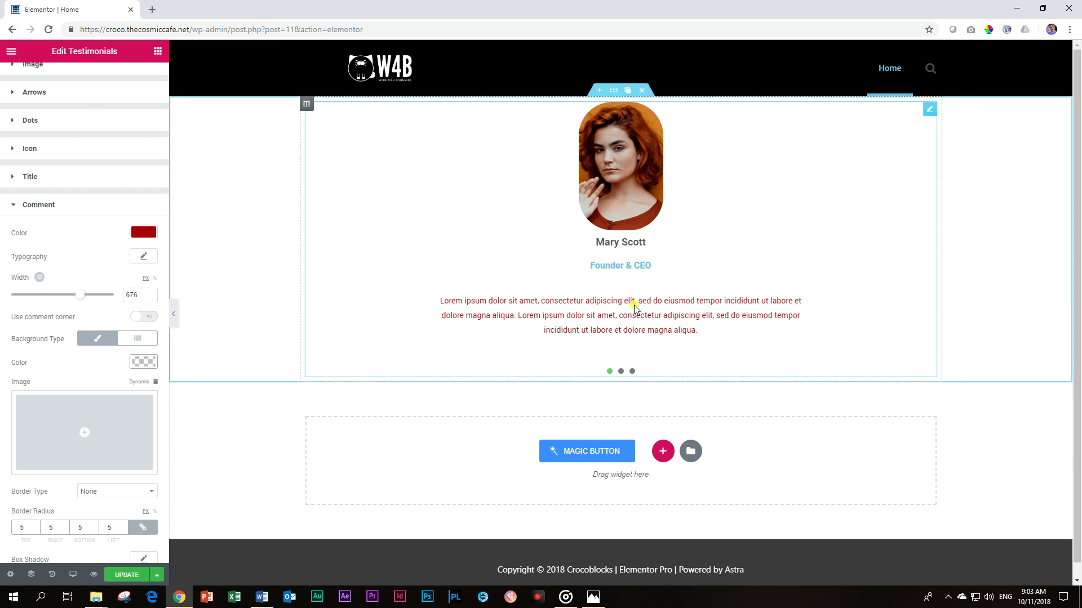
{"action": "left_click", "coordinate": [12, 204]}
{"action": "left_click", "coordinate": [25, 110]}
Step: Reduce the testimonial image height to about 154 so the photos become round
{"action": "left_click", "coordinate": [25, 110]}
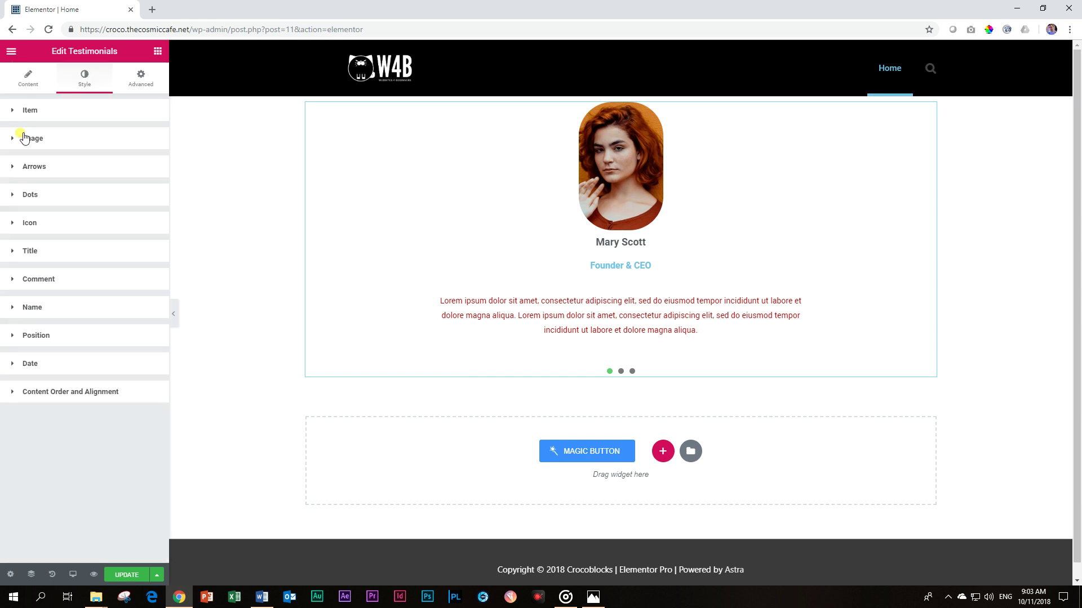
{"action": "left_click", "coordinate": [24, 138]}
{"action": "left_click_drag", "start_coordinate": [36, 220], "coordinate": [24, 223]}
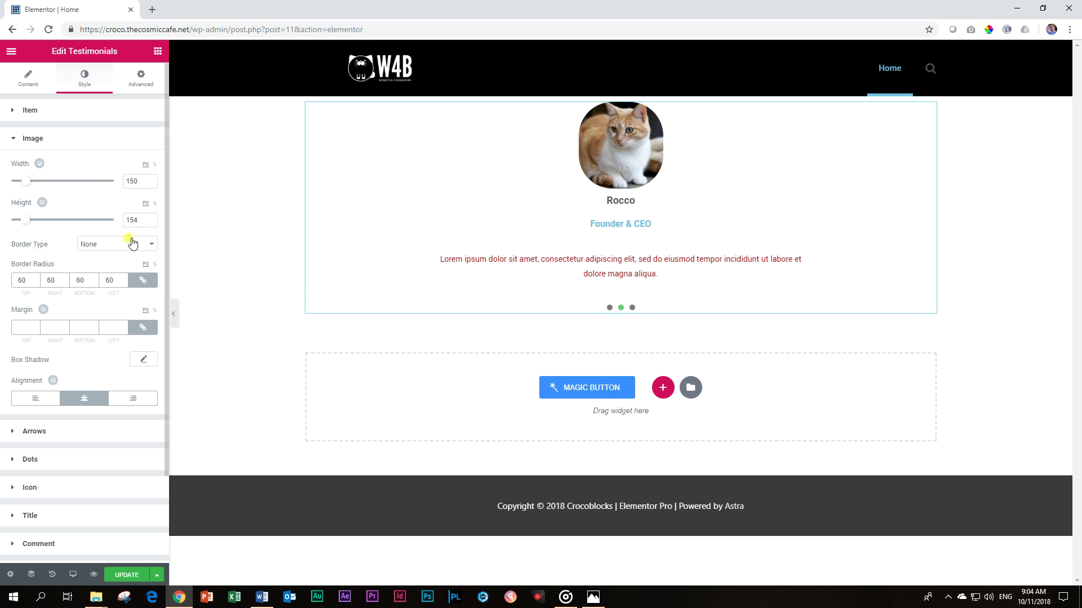
{"action": "left_click", "coordinate": [39, 141]}
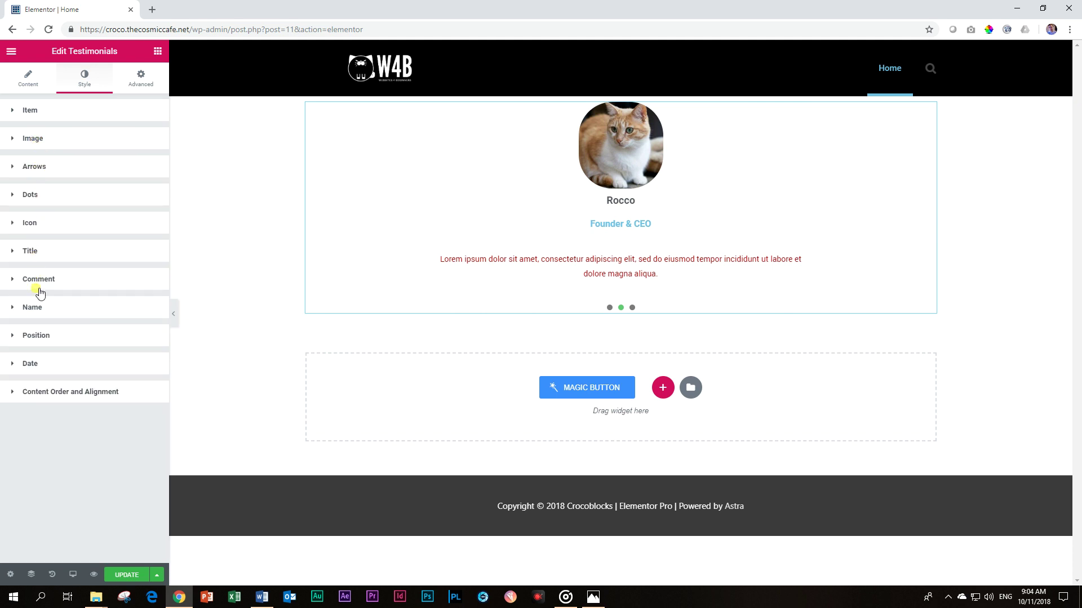
Step: Set the Founder & CEO position text colour to dark red #a90003
{"action": "left_click", "coordinate": [38, 335]}
{"action": "scroll", "coordinate": [106, 381], "scroll_direction": "down", "scroll_amount": 1}
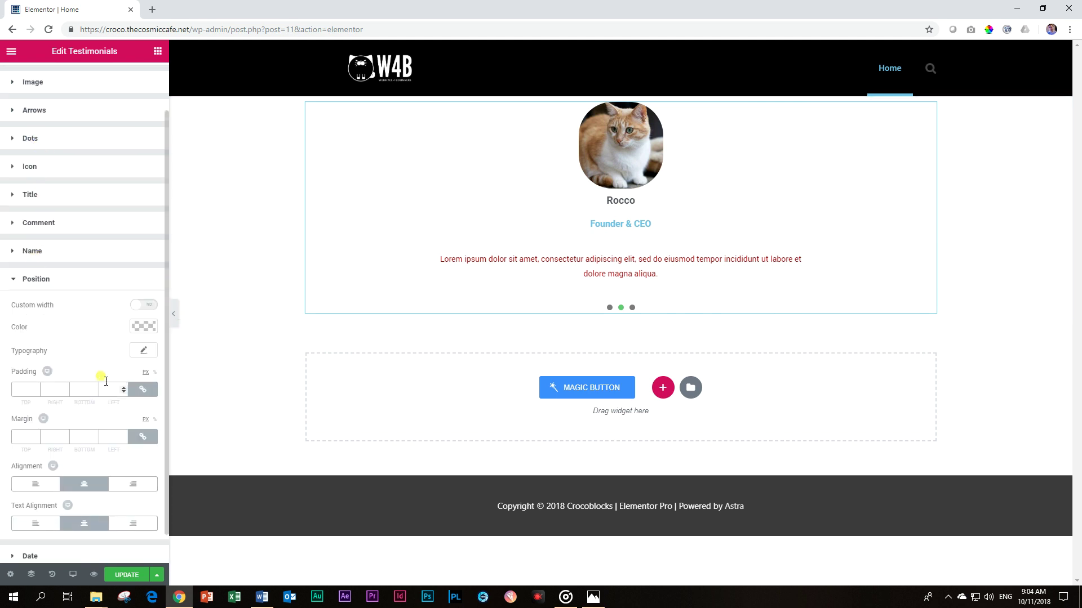
{"action": "left_click", "coordinate": [144, 326]}
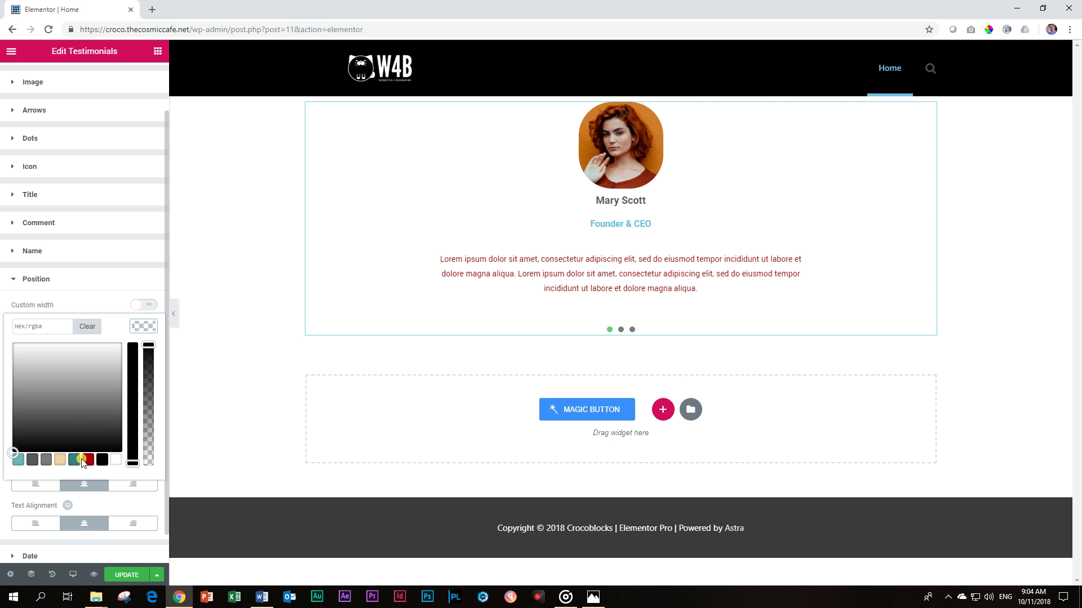
{"action": "left_click", "coordinate": [78, 461]}
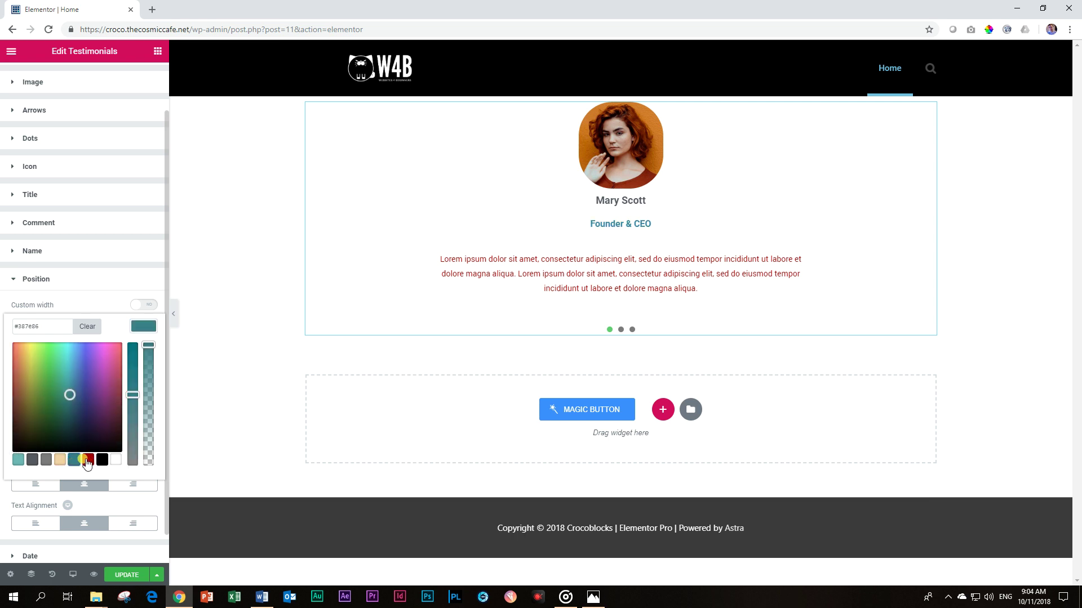
{"action": "left_click", "coordinate": [90, 462]}
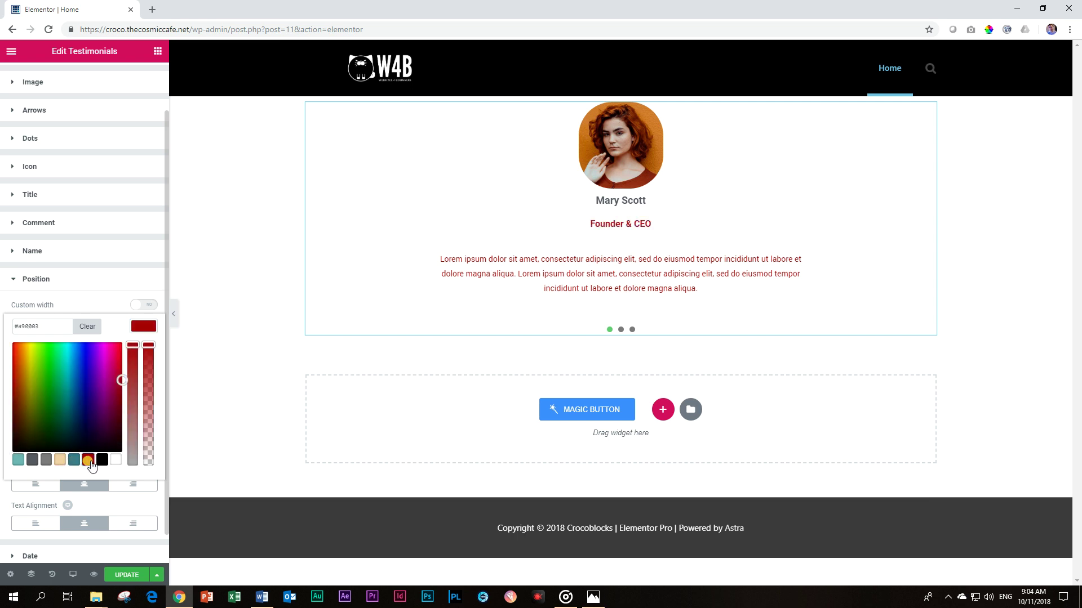
{"action": "left_click", "coordinate": [148, 328]}
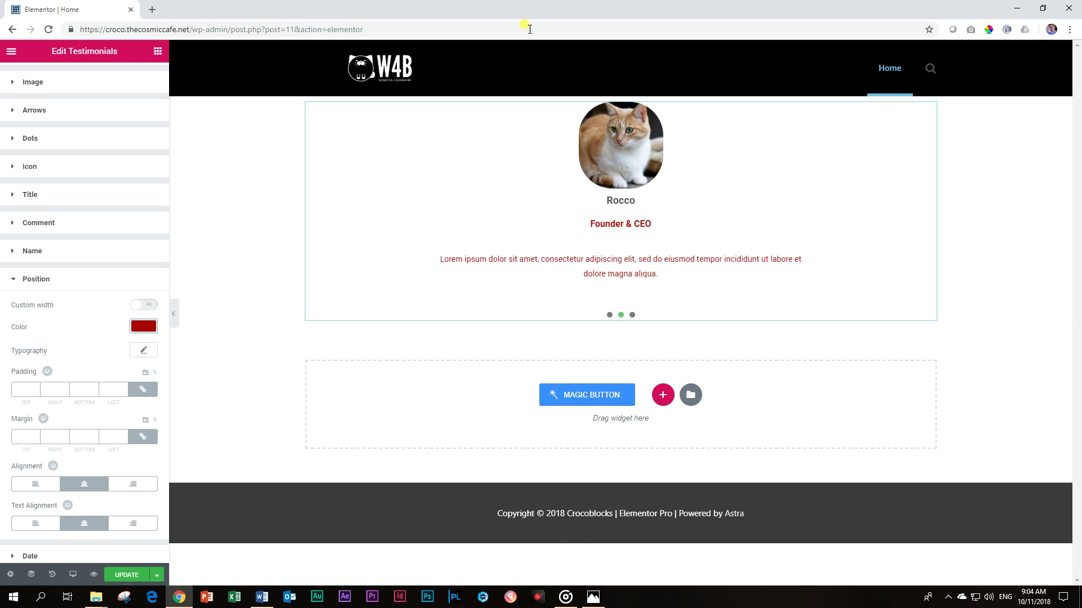
Step: In the Content settings, set Slides to Show to 2 for side-by-side testimonials
{"action": "scroll", "coordinate": [53, 271], "scroll_direction": "up", "scroll_amount": 2}
{"action": "left_click", "coordinate": [28, 79]}
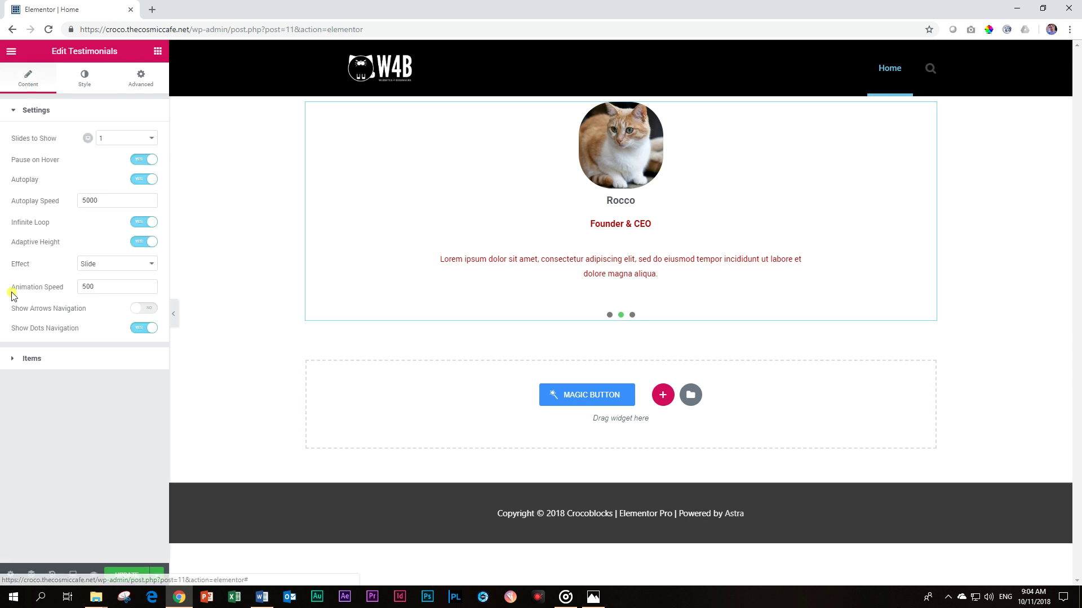
{"action": "left_click", "coordinate": [114, 139]}
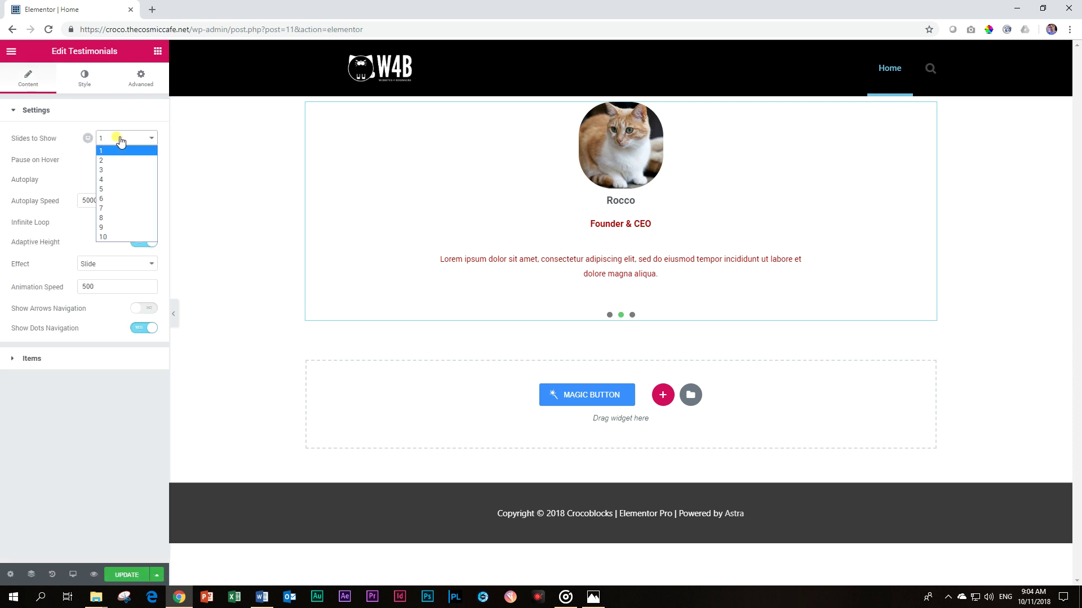
{"action": "left_click", "coordinate": [116, 160]}
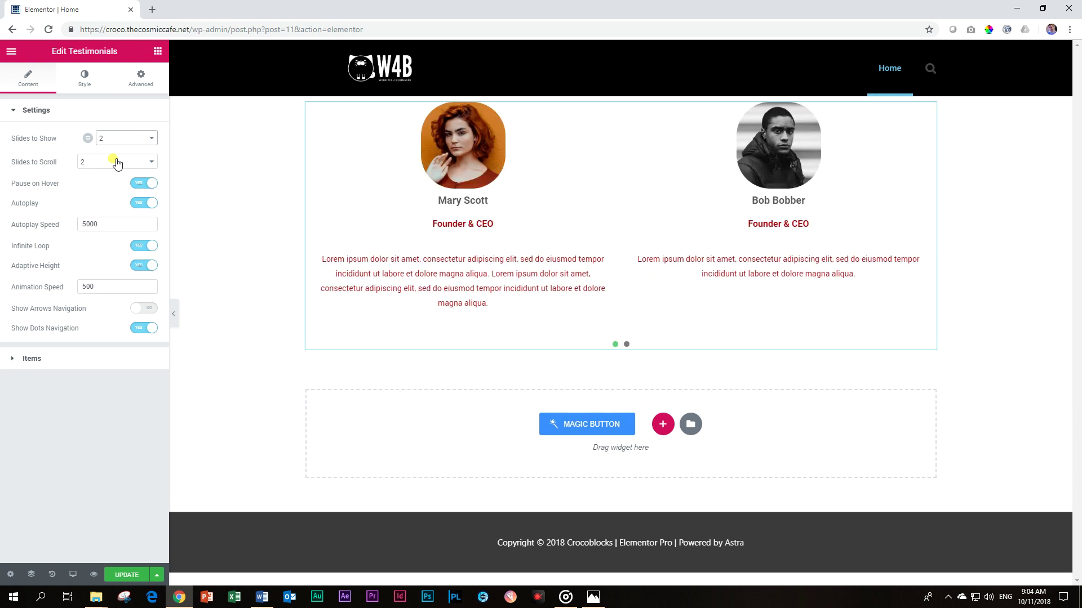
{"action": "left_click", "coordinate": [33, 361]}
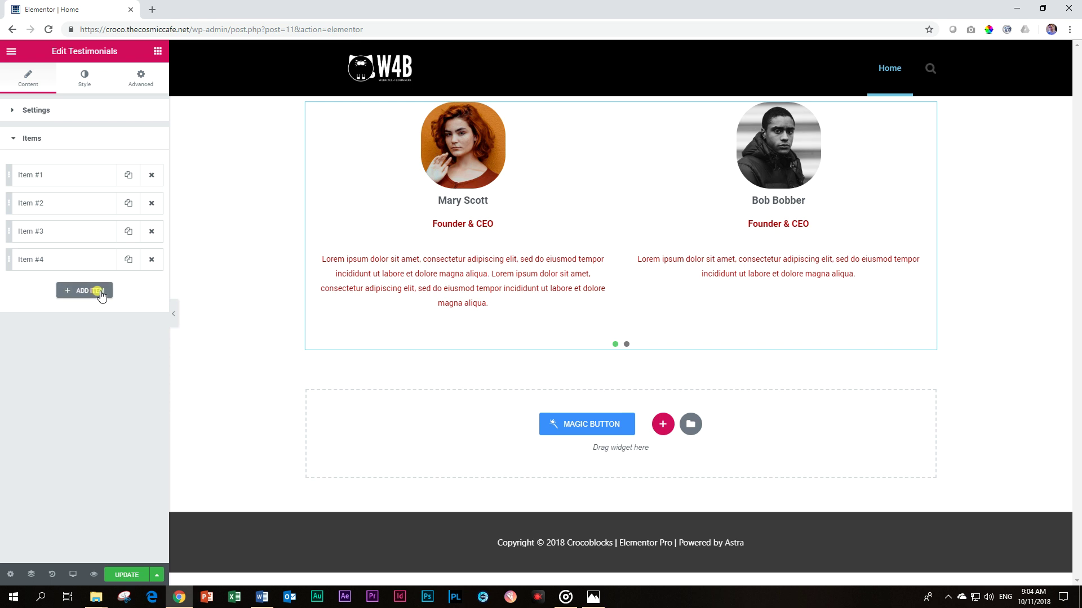
{"action": "right_click", "coordinate": [441, 160]}
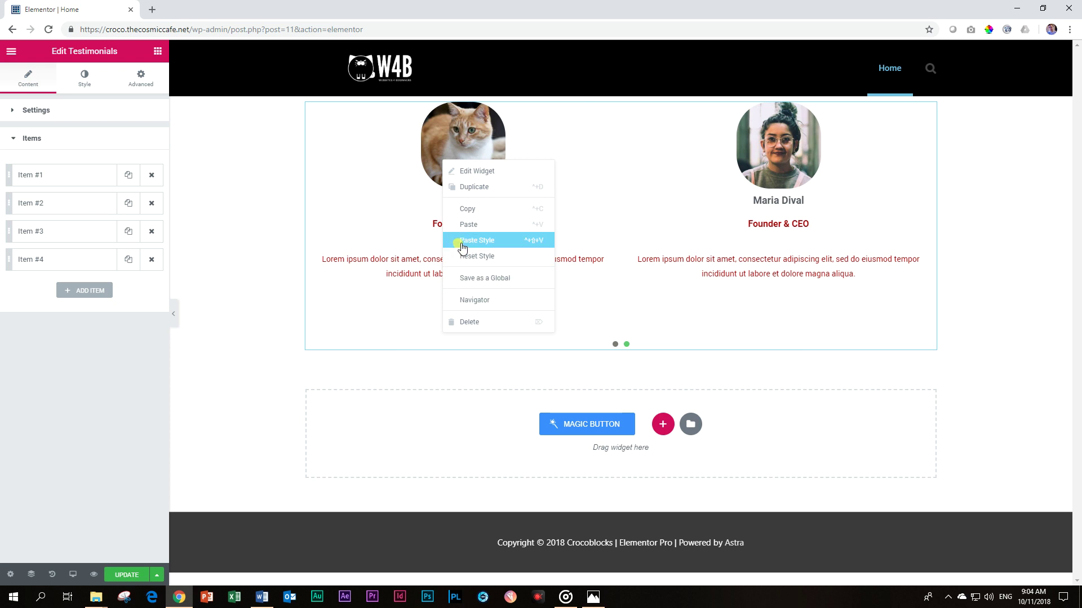
{"action": "left_click", "coordinate": [466, 224]}
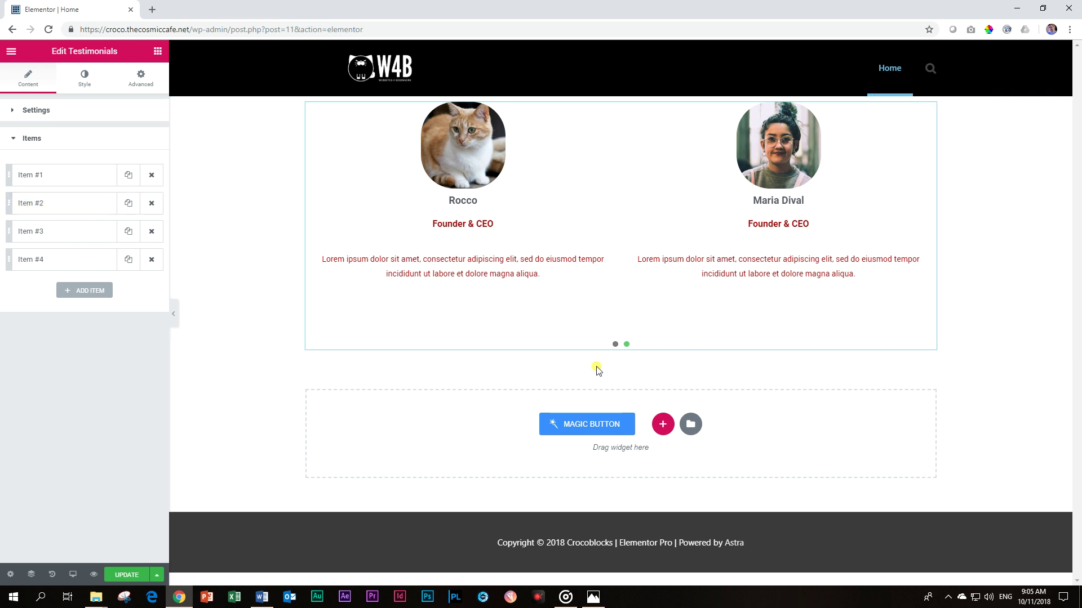
{"action": "left_click", "coordinate": [48, 182]}
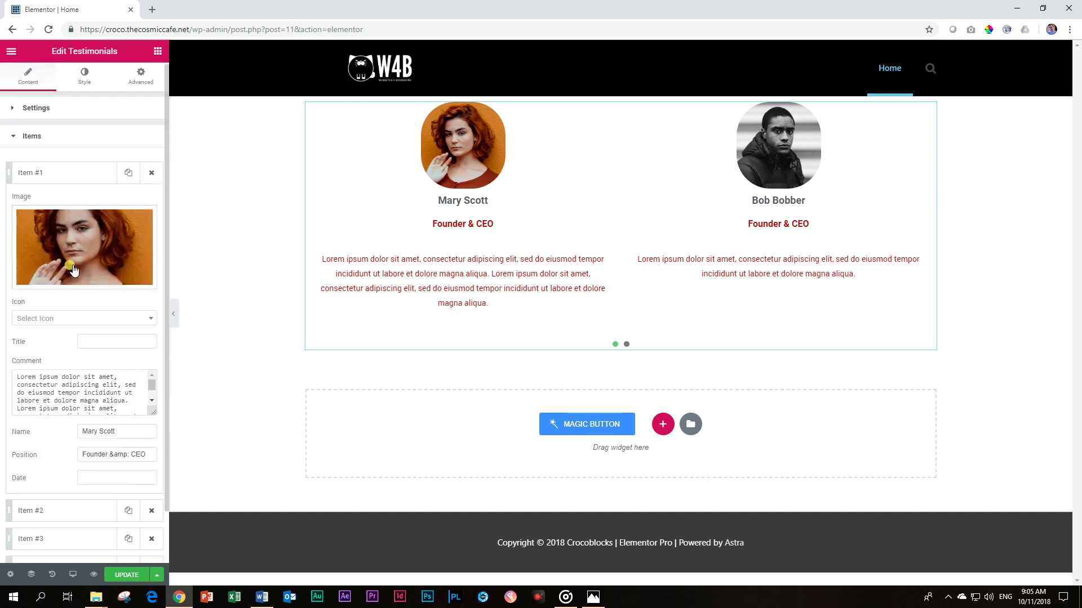
{"action": "left_click", "coordinate": [61, 176]}
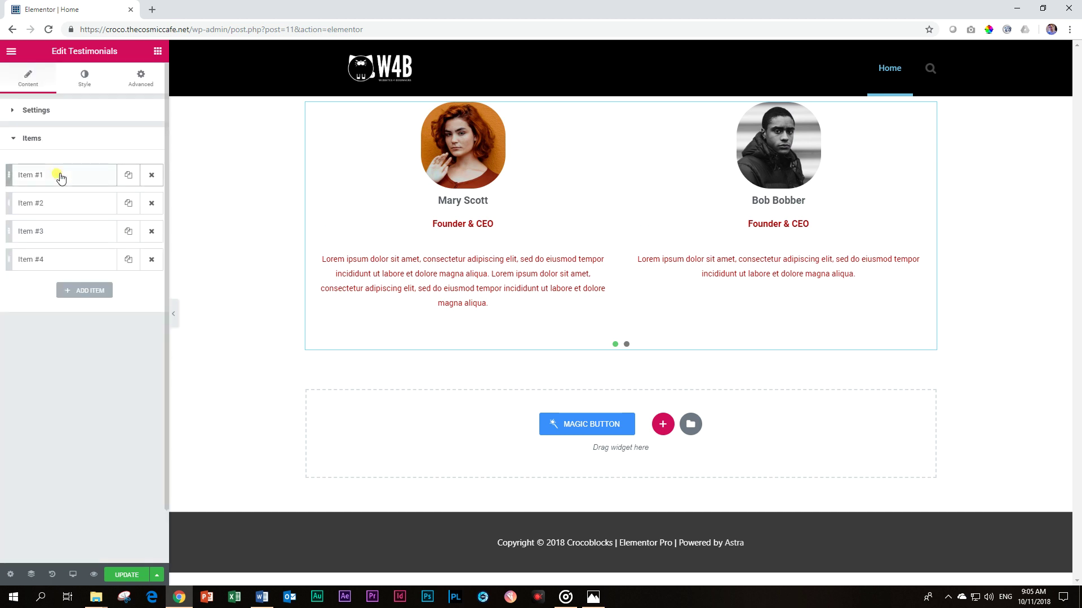